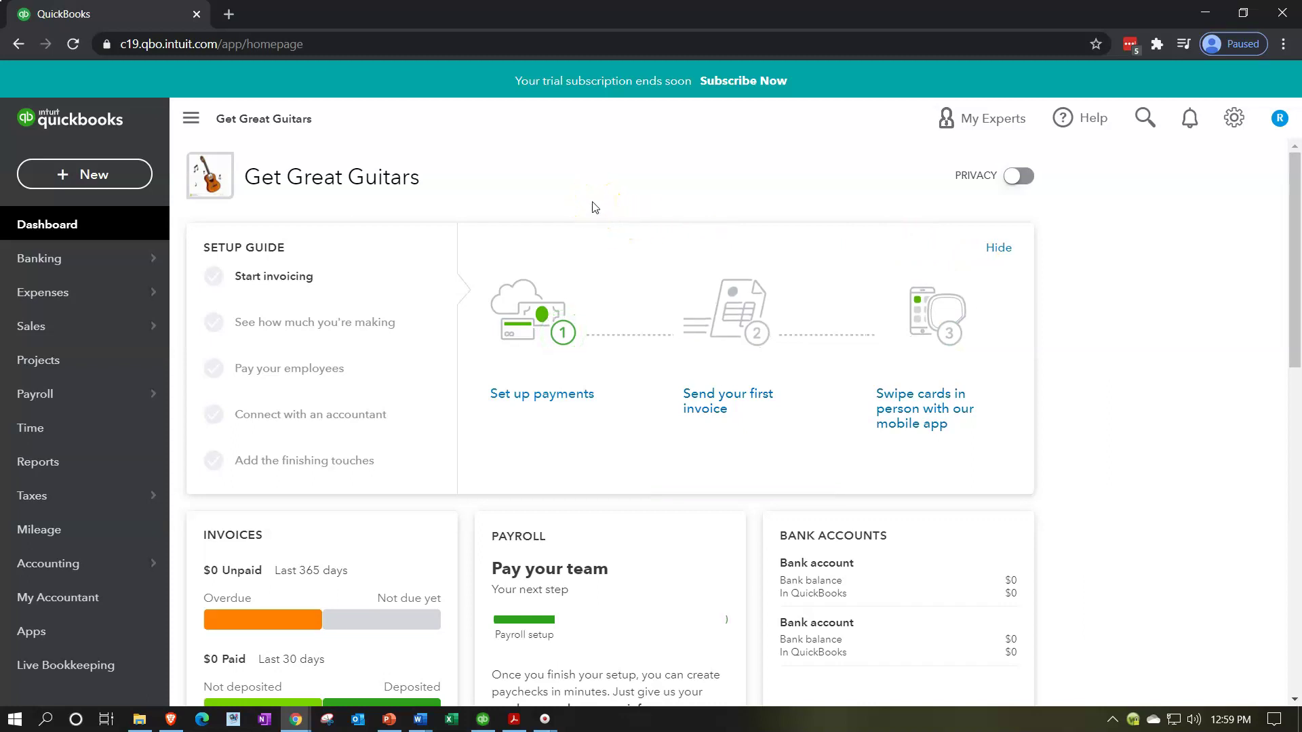
Examine the Dec 31, 20 trial beginning balances PDF in Adobe Acrobat Reader and return to the QuickBooks dashboard.
{"action": "left_click", "coordinate": [586, 315]}
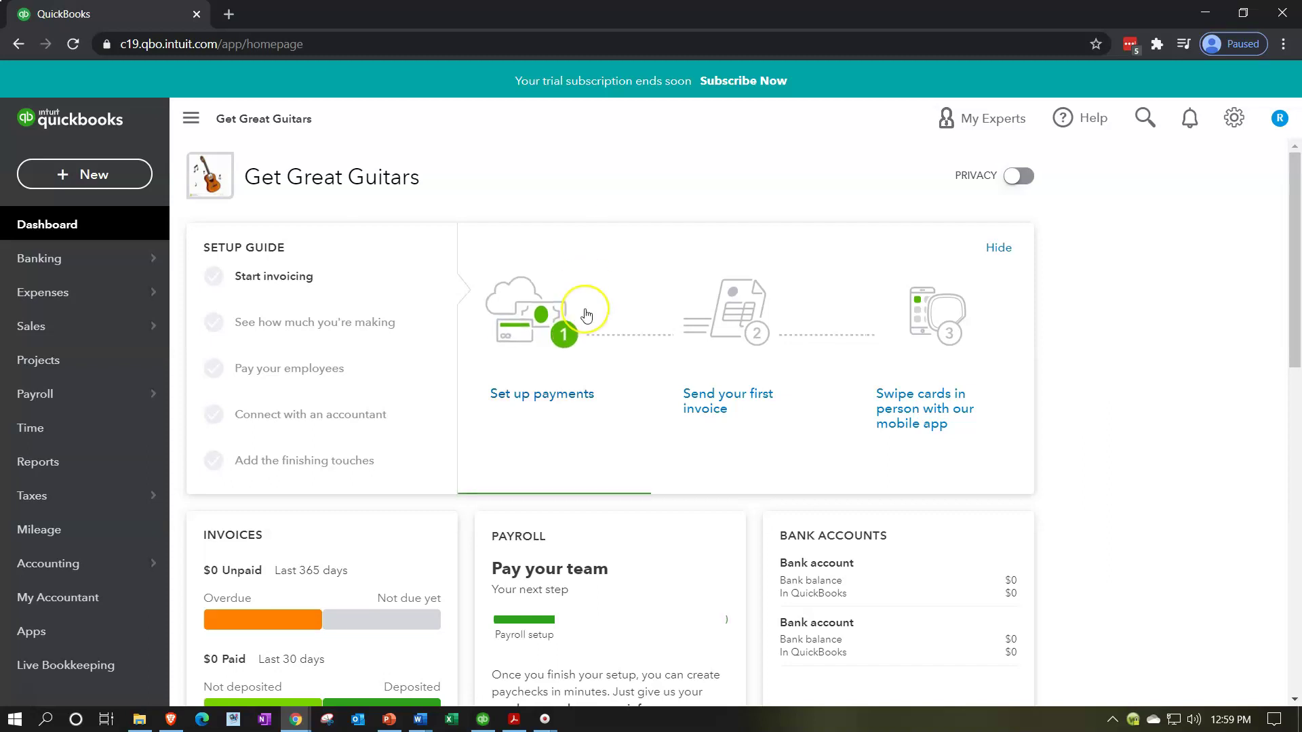
{"action": "left_click", "coordinate": [523, 723]}
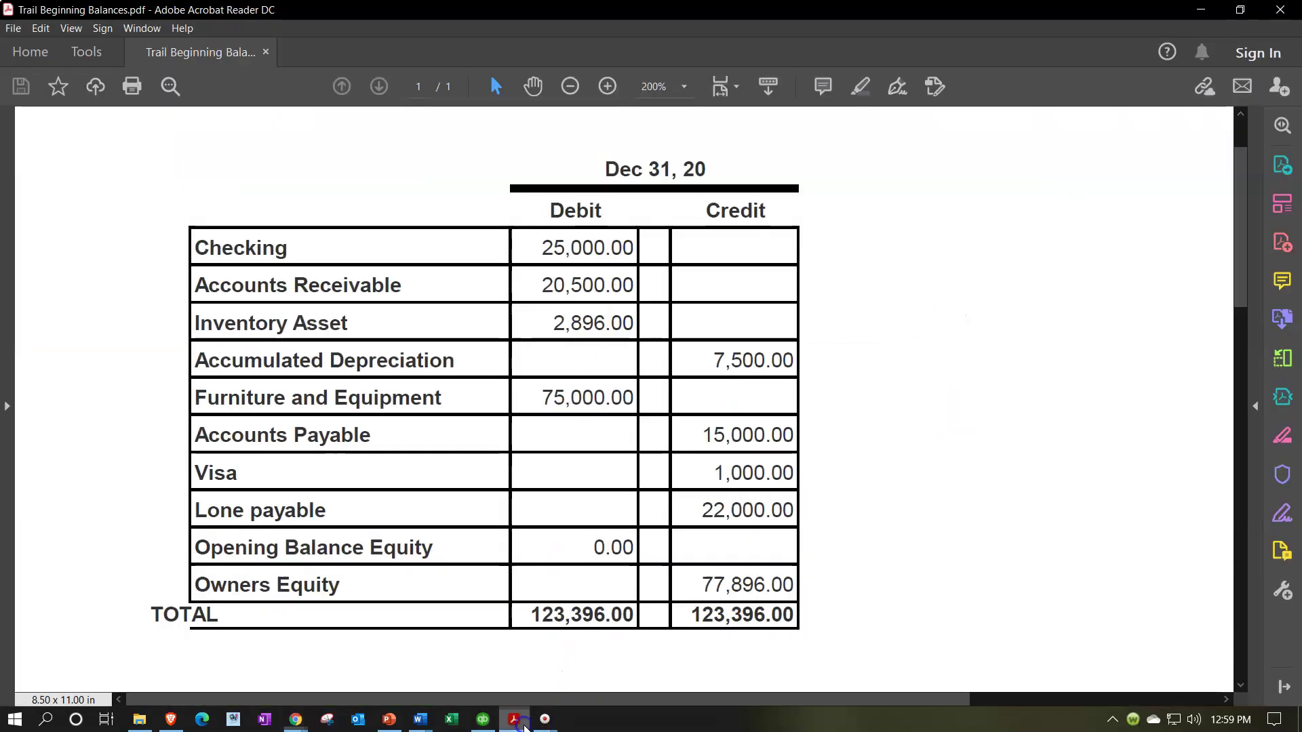
{"action": "left_click", "coordinate": [494, 539]}
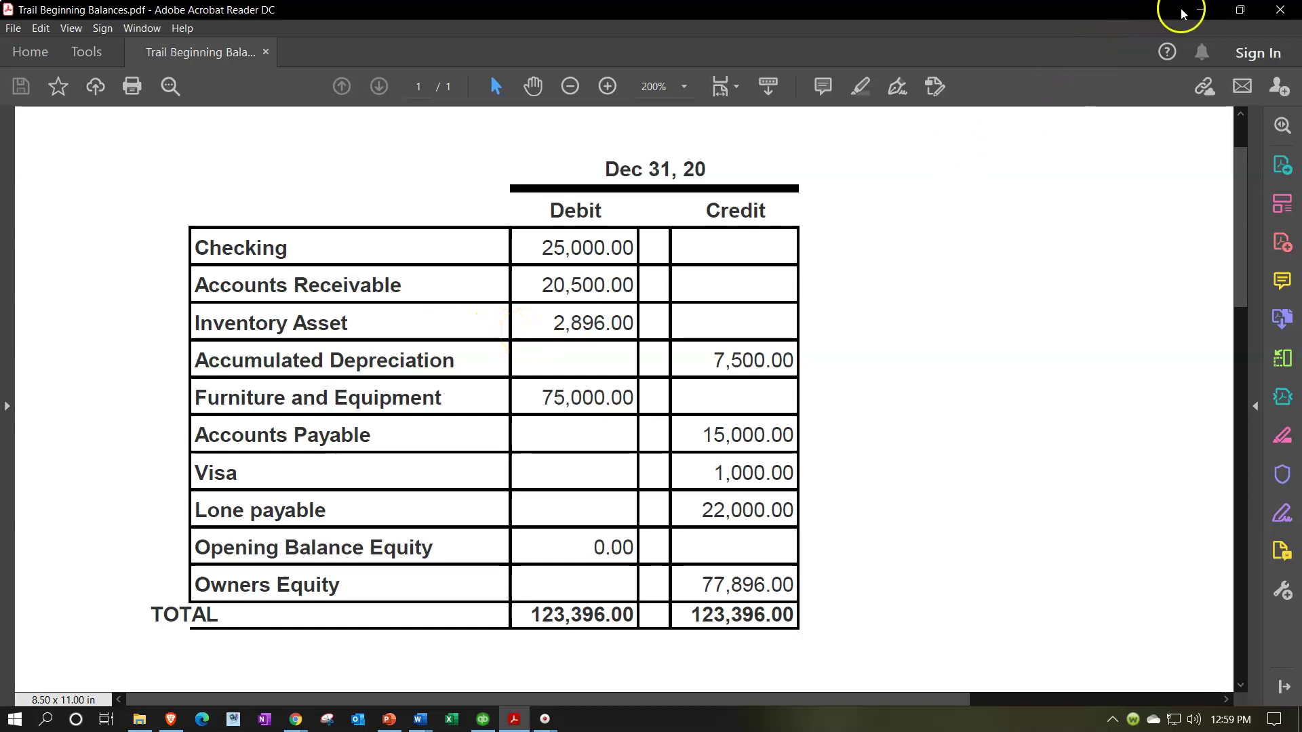
{"action": "left_click", "coordinate": [1199, 12]}
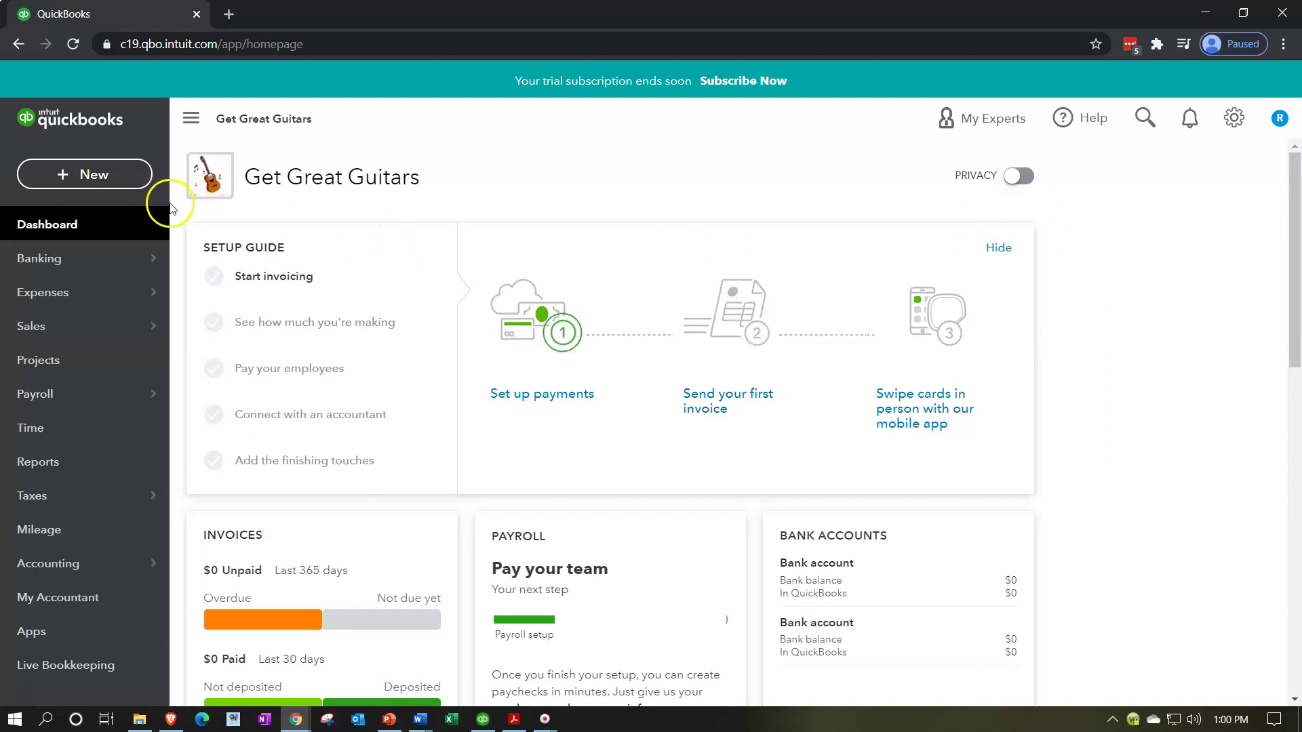
Open a new customer invoice form and dismiss its guided tour.
{"action": "left_click", "coordinate": [120, 176]}
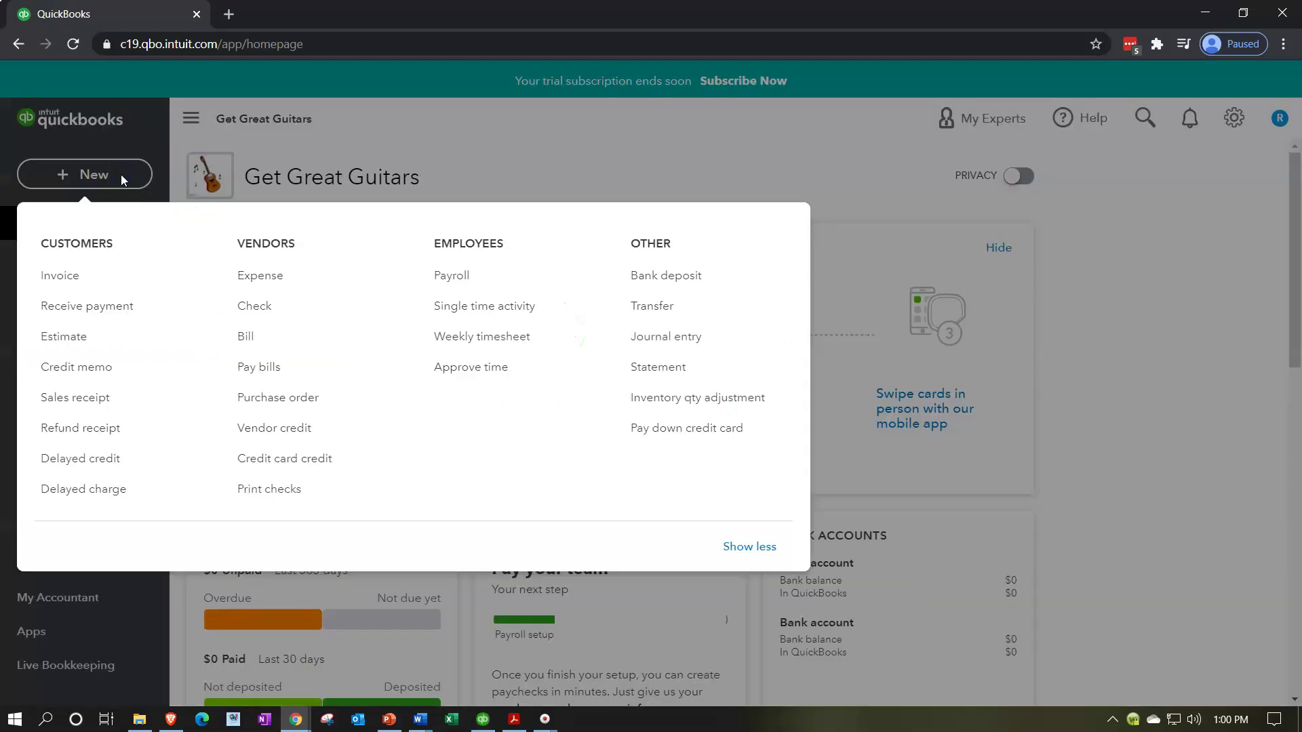
{"action": "left_click", "coordinate": [69, 280]}
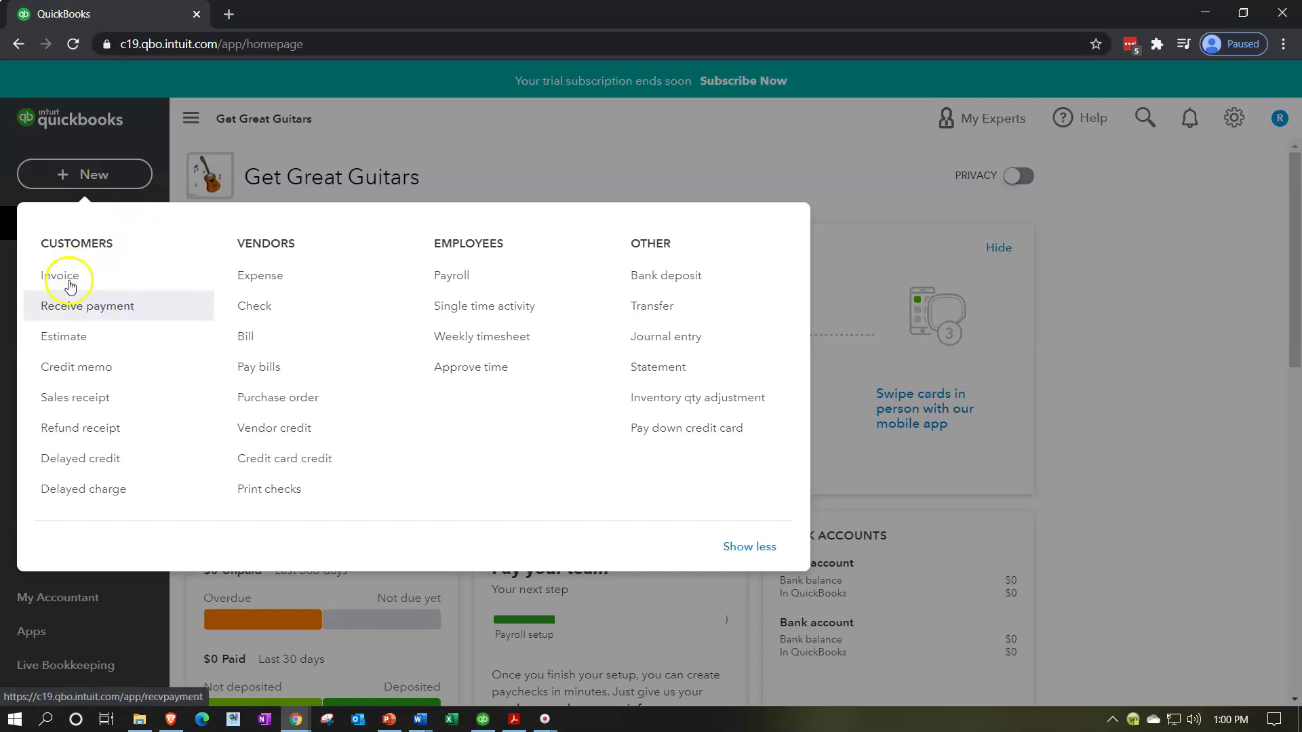
{"action": "left_click", "coordinate": [58, 283]}
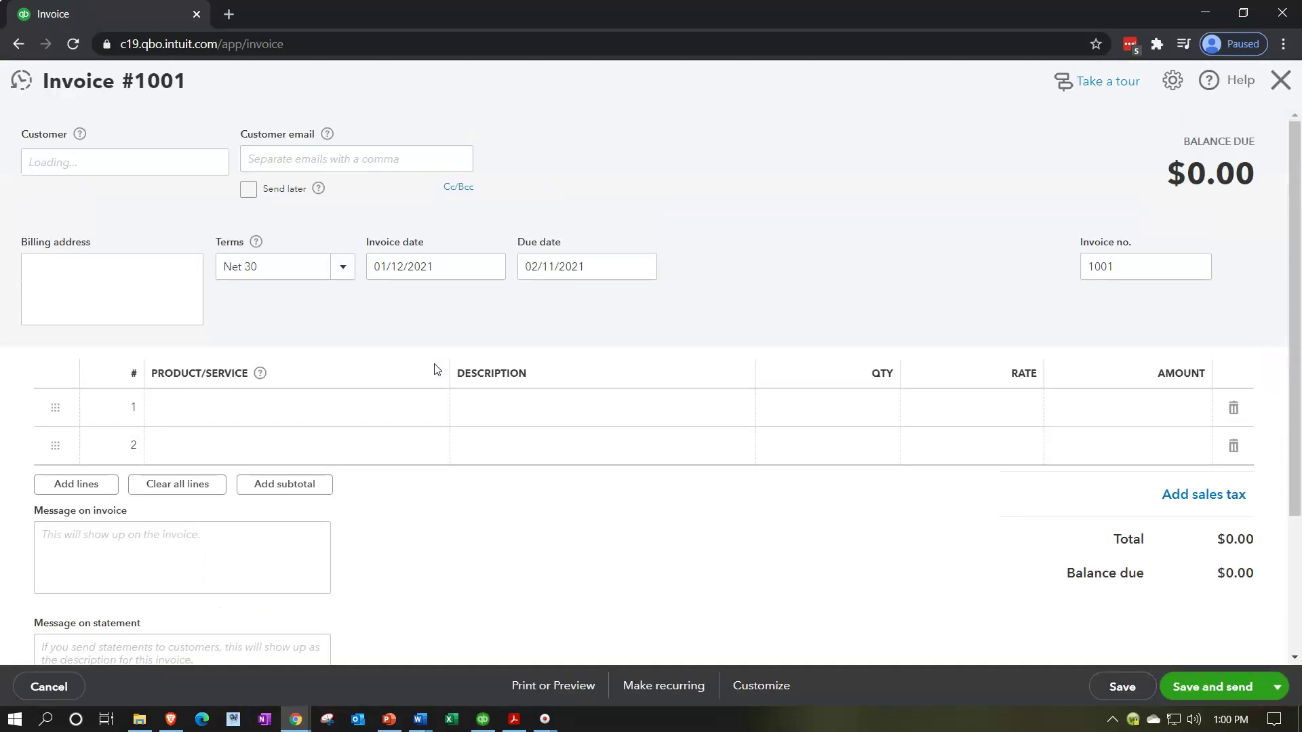
{"action": "left_click", "coordinate": [299, 411]}
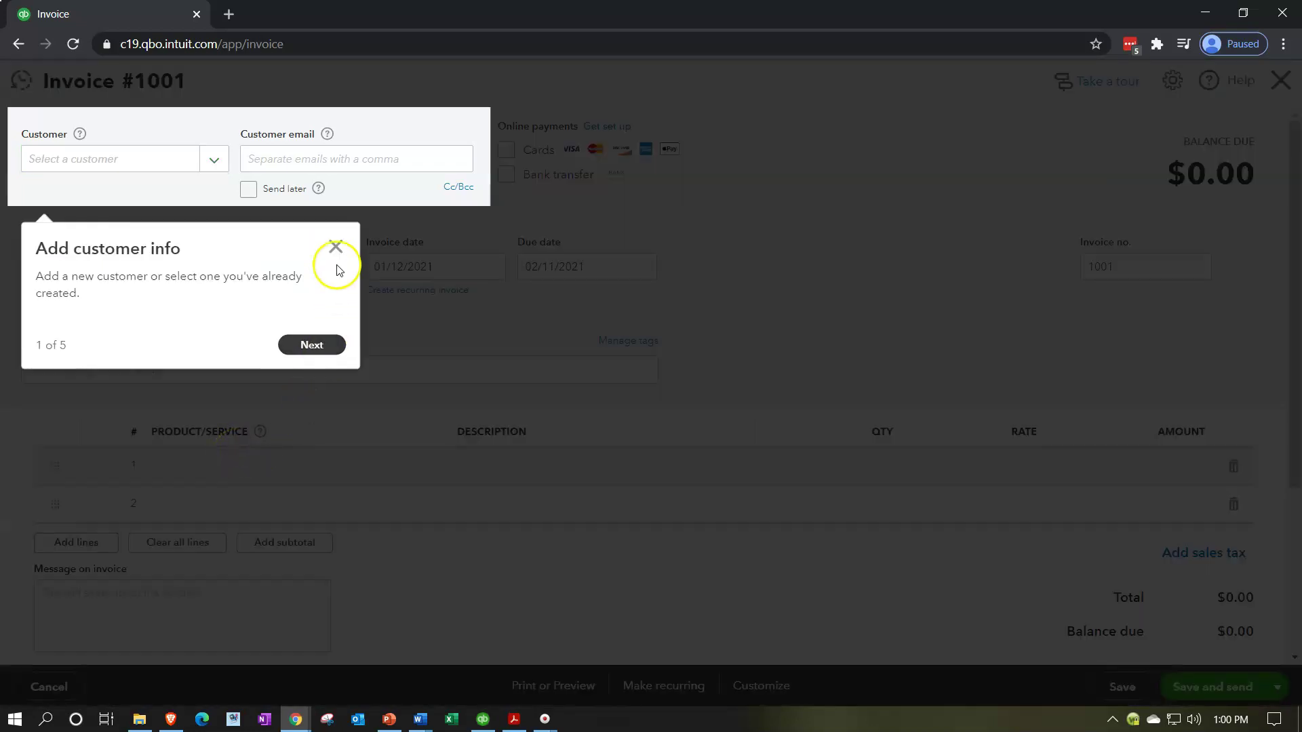
{"action": "left_click", "coordinate": [336, 246]}
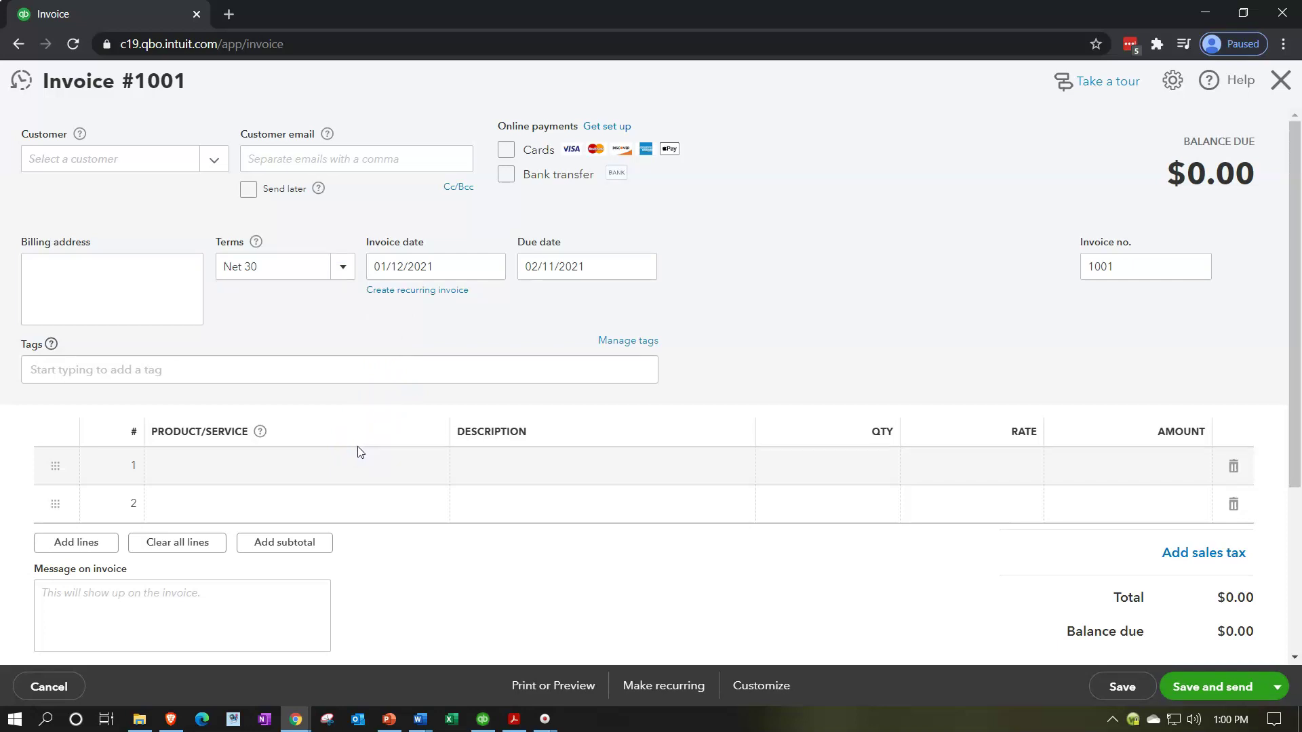
Examine the product/service field on the invoice's first line and close the invoice without saving.
{"action": "left_click", "coordinate": [241, 453]}
{"action": "left_click", "coordinate": [227, 472]}
{"action": "left_click", "coordinate": [390, 425]}
{"action": "left_click", "coordinate": [1279, 84]}
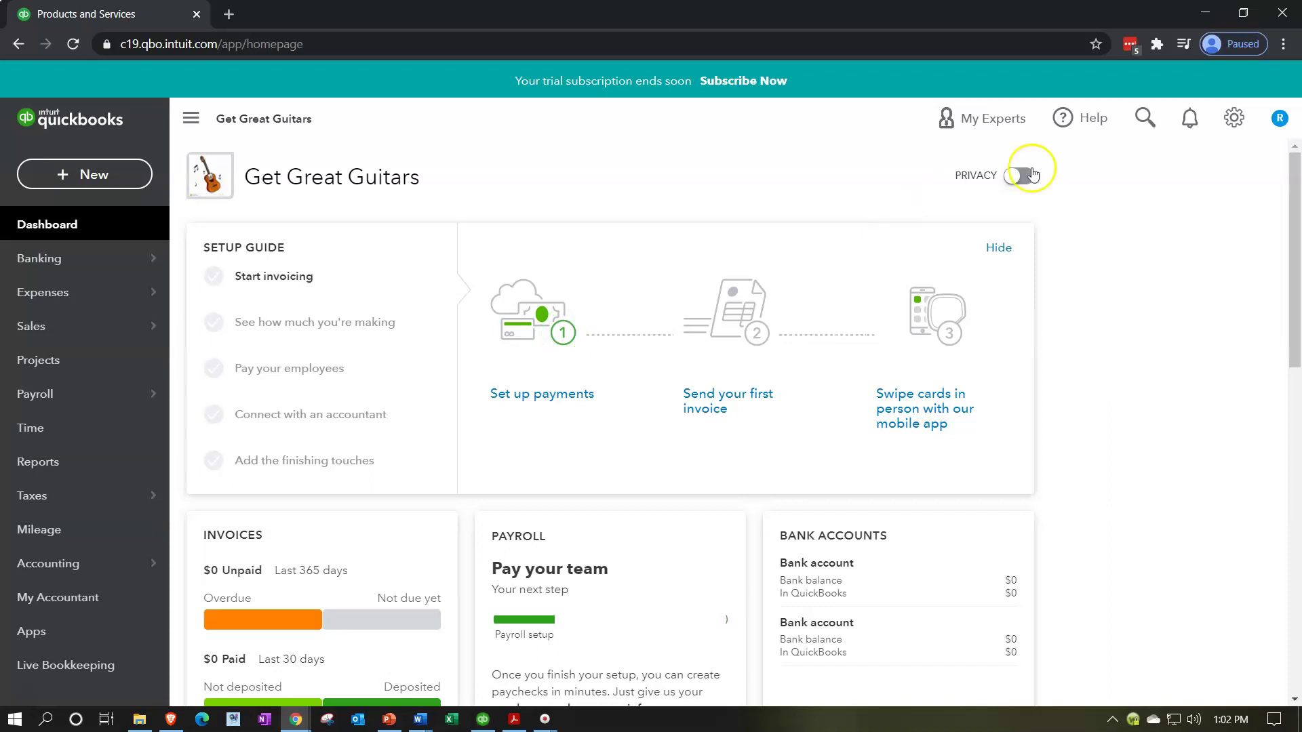
Look over the company's data import options and open the Products and Services list under Sales to review its items.
{"action": "left_click", "coordinate": [1250, 130]}
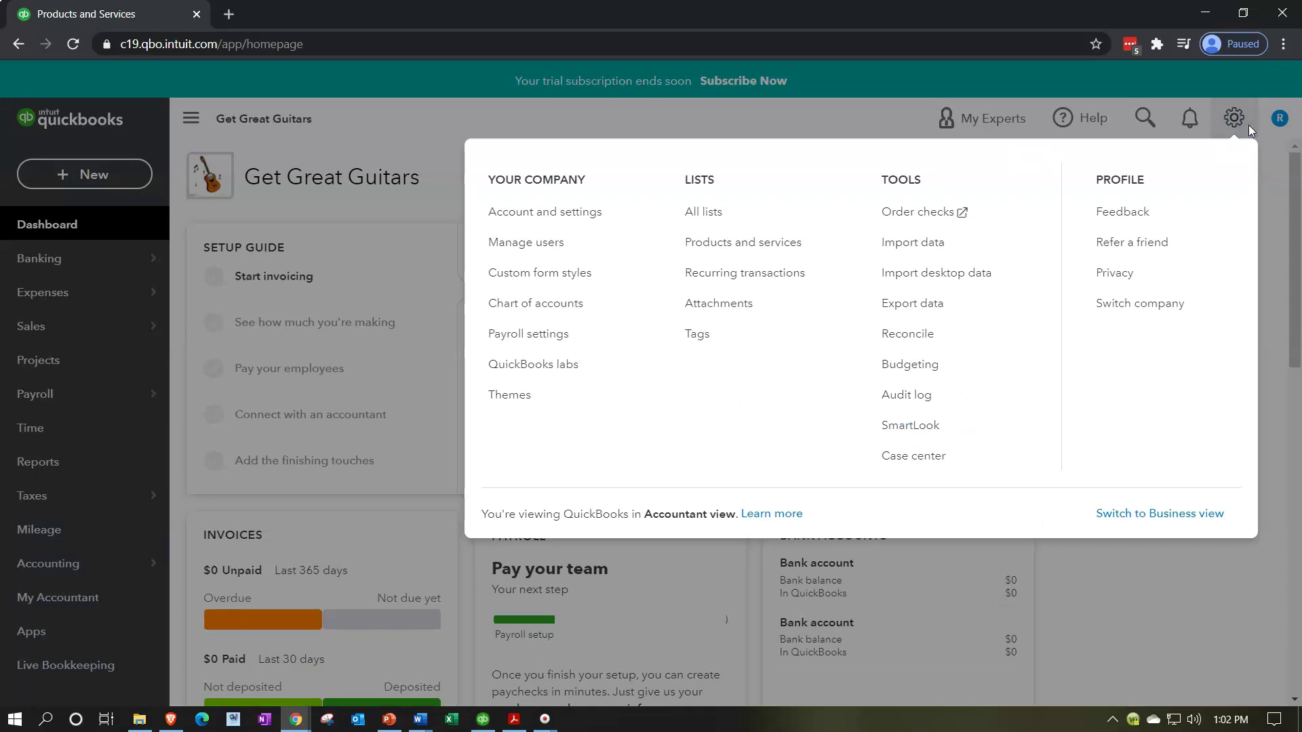
{"action": "left_click", "coordinate": [936, 257]}
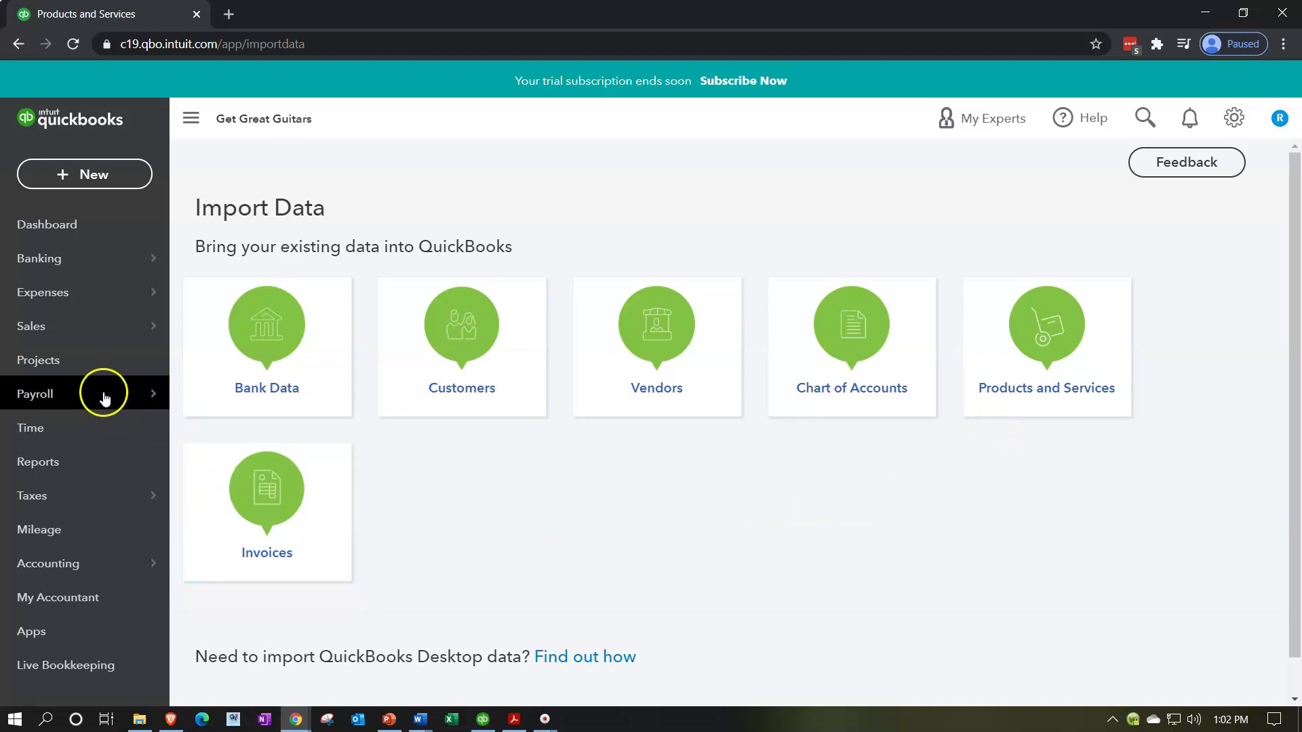
{"action": "left_click", "coordinate": [57, 336]}
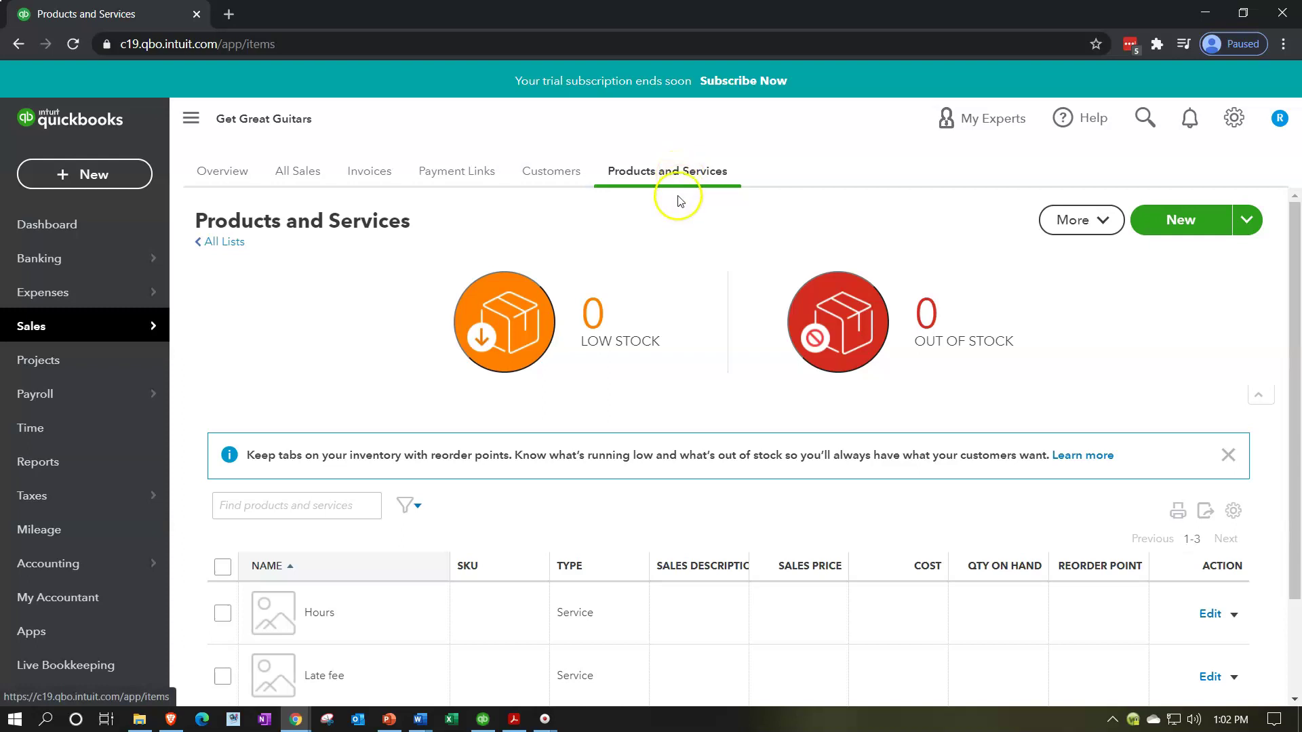
{"action": "scroll", "coordinate": [691, 387], "scroll_direction": "down", "scroll_amount": 2}
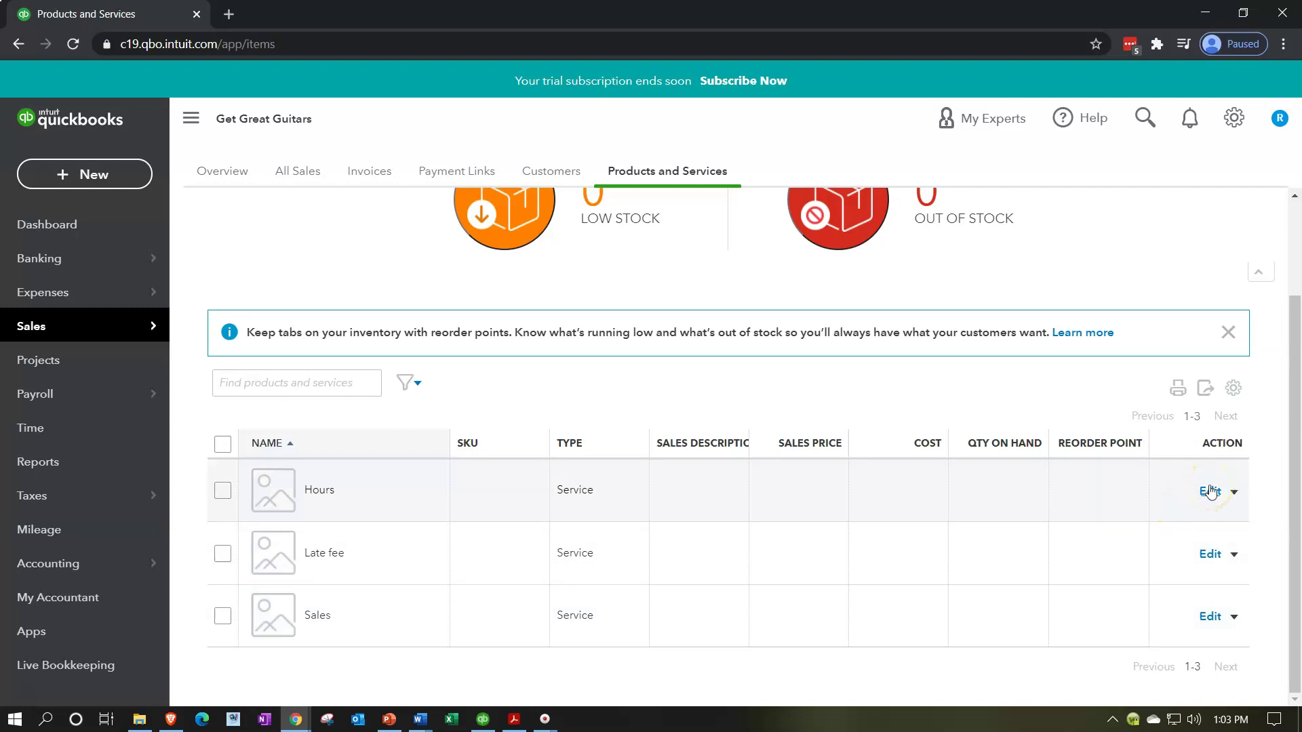
{"action": "scroll", "coordinate": [1174, 561], "scroll_direction": "up", "scroll_amount": 2}
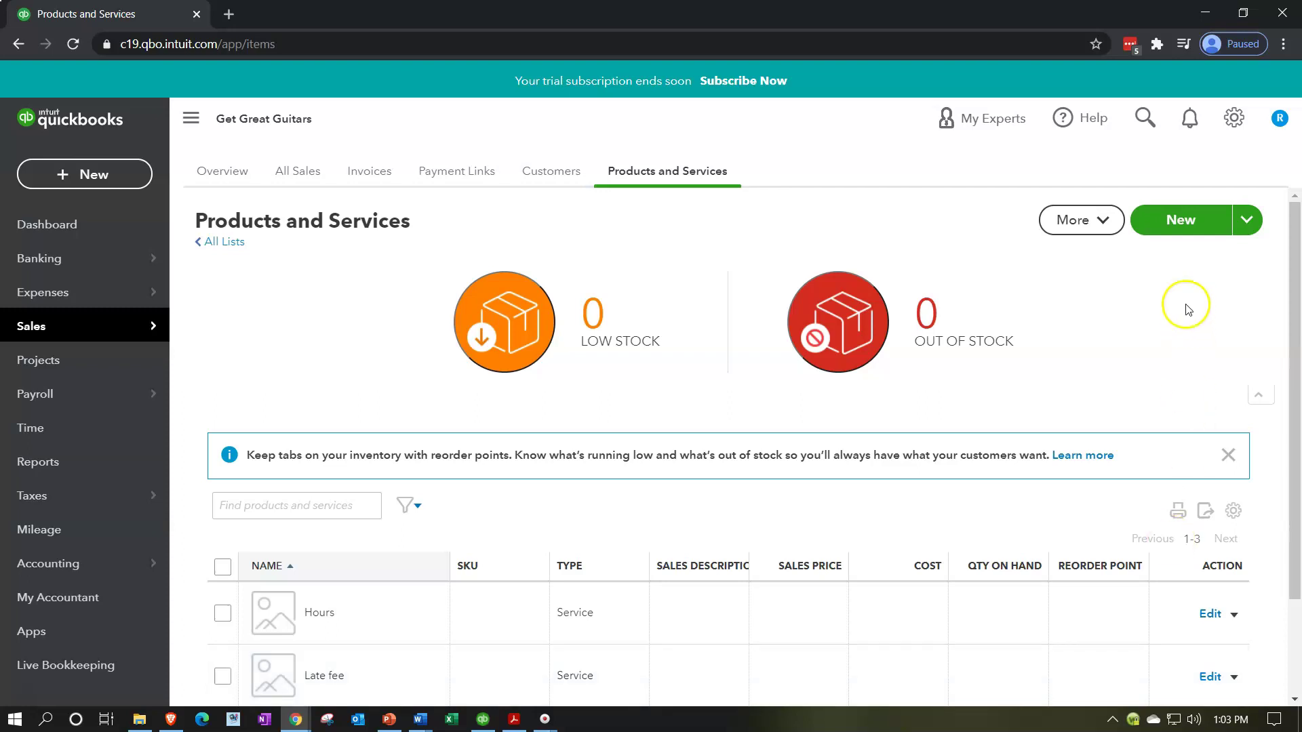
Review the item types available for a new product or service and leave without creating one.
{"action": "left_click", "coordinate": [1184, 223]}
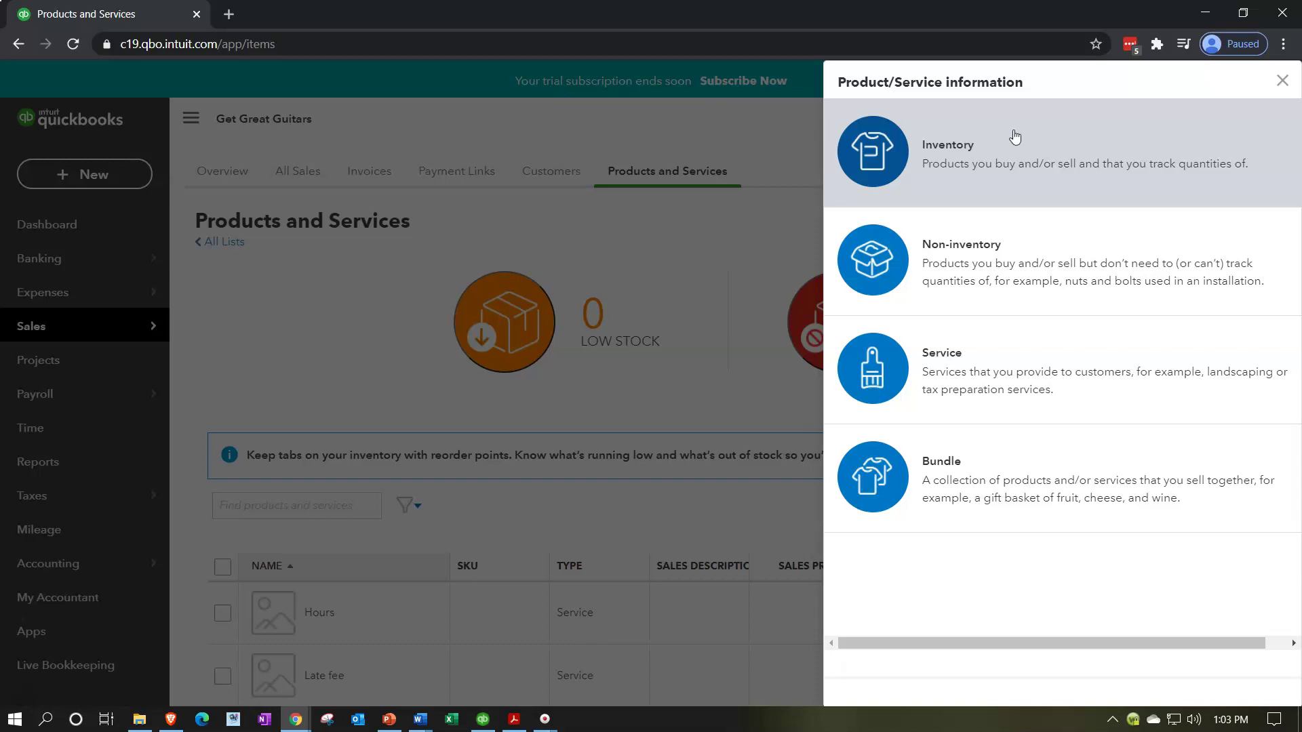
{"action": "left_click", "coordinate": [993, 183]}
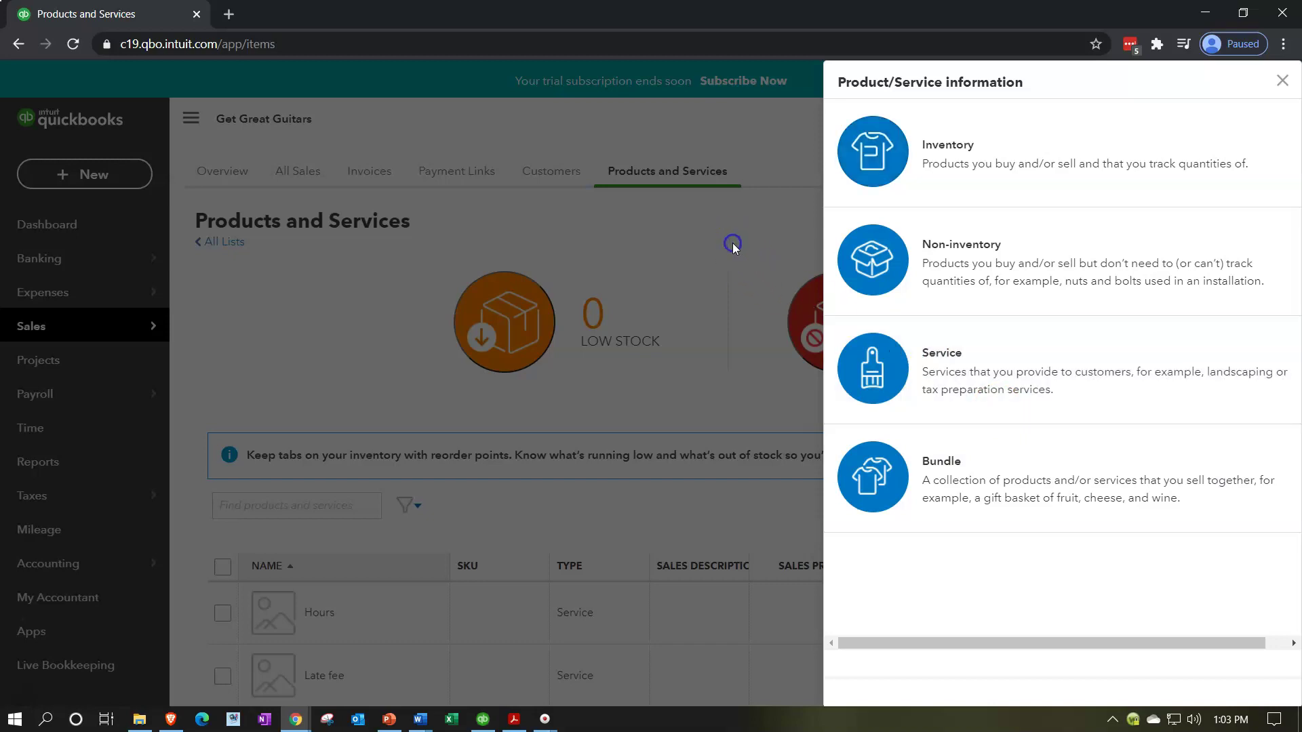
{"action": "left_click", "coordinate": [1274, 87]}
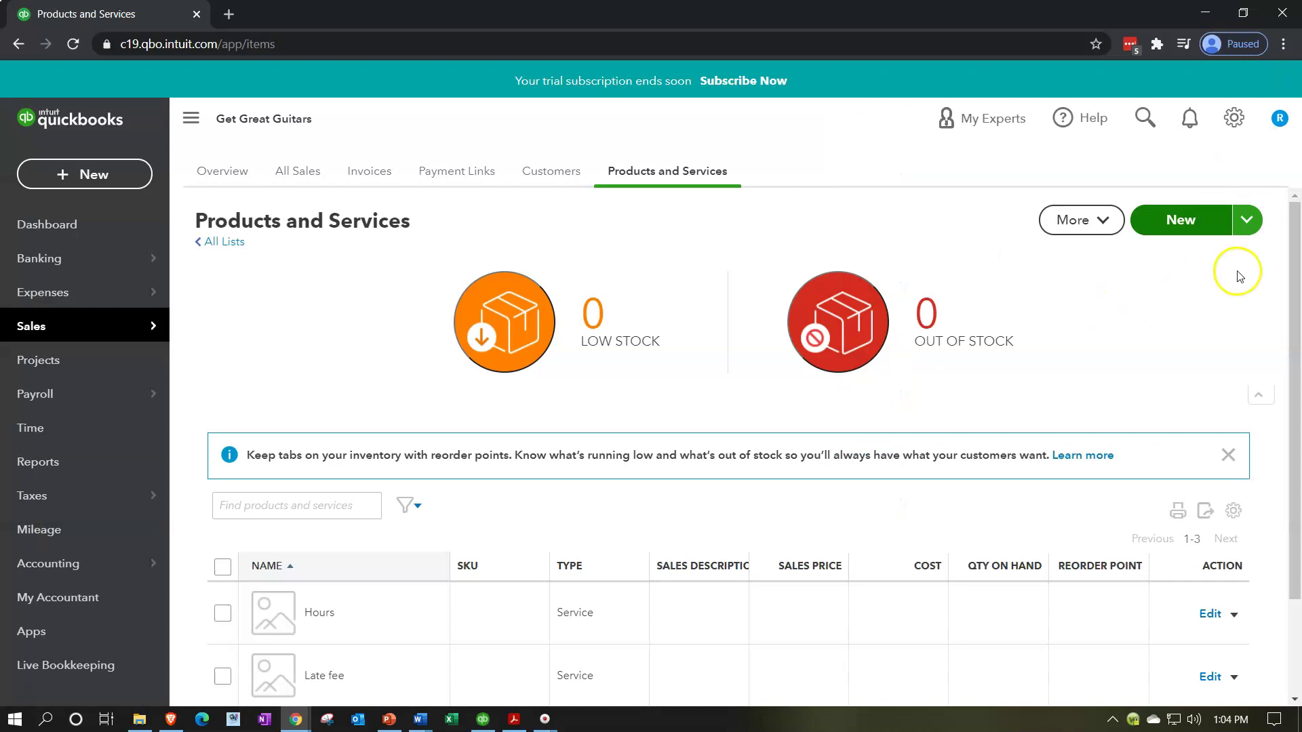
Make the default Hours service item inactive.
{"action": "scroll", "coordinate": [1119, 386], "scroll_direction": "down", "scroll_amount": 2}
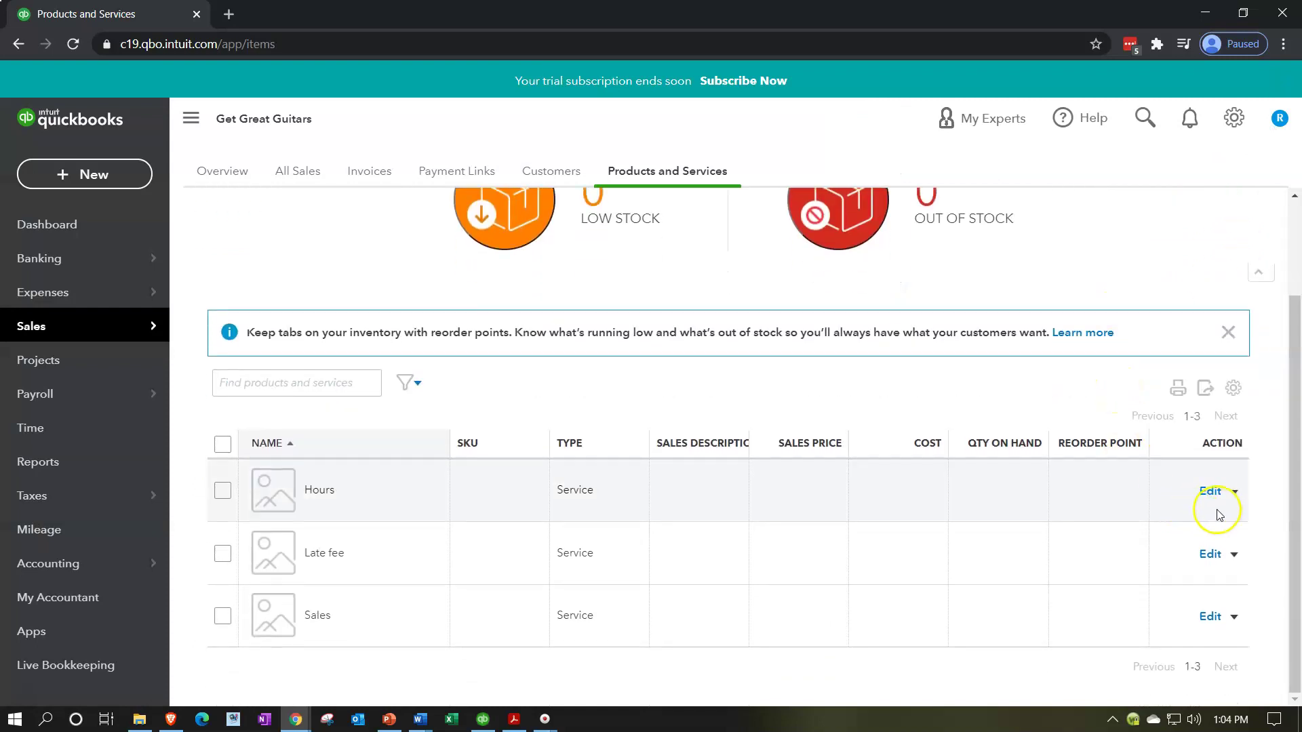
{"action": "left_click", "coordinate": [1234, 492]}
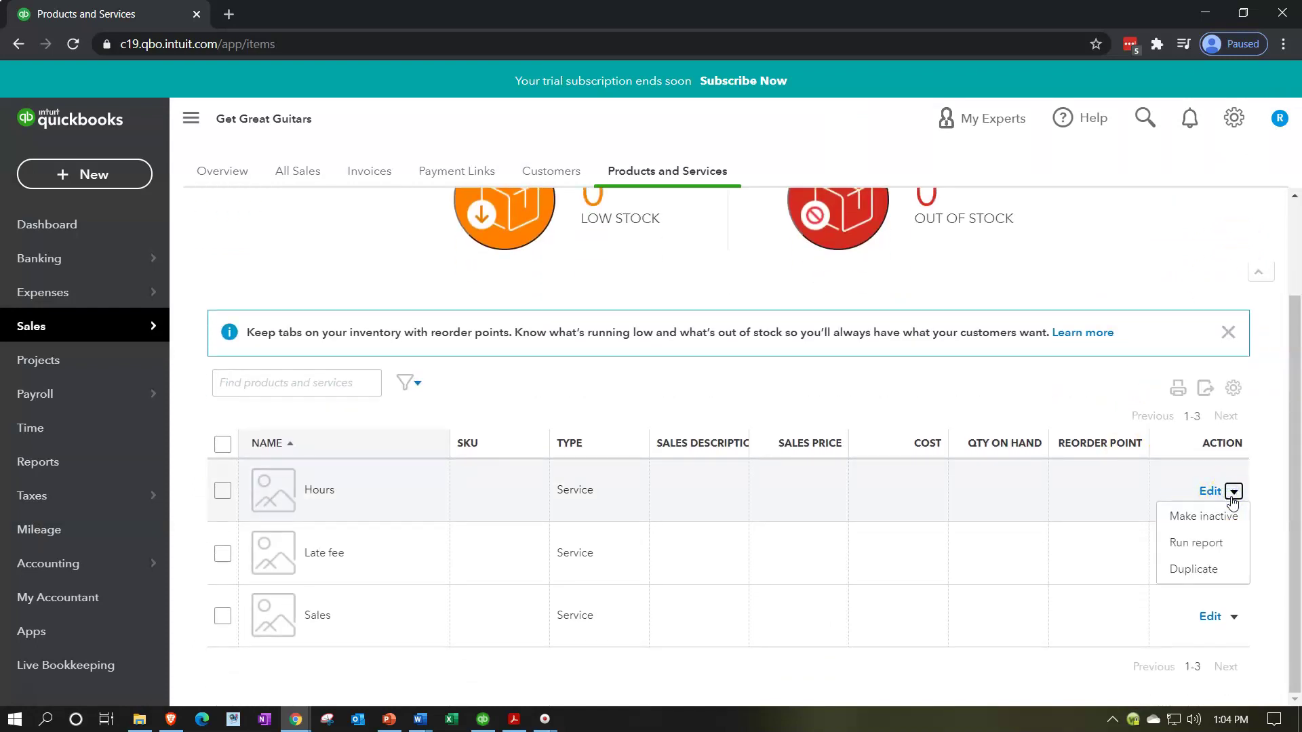
{"action": "left_click", "coordinate": [1214, 520]}
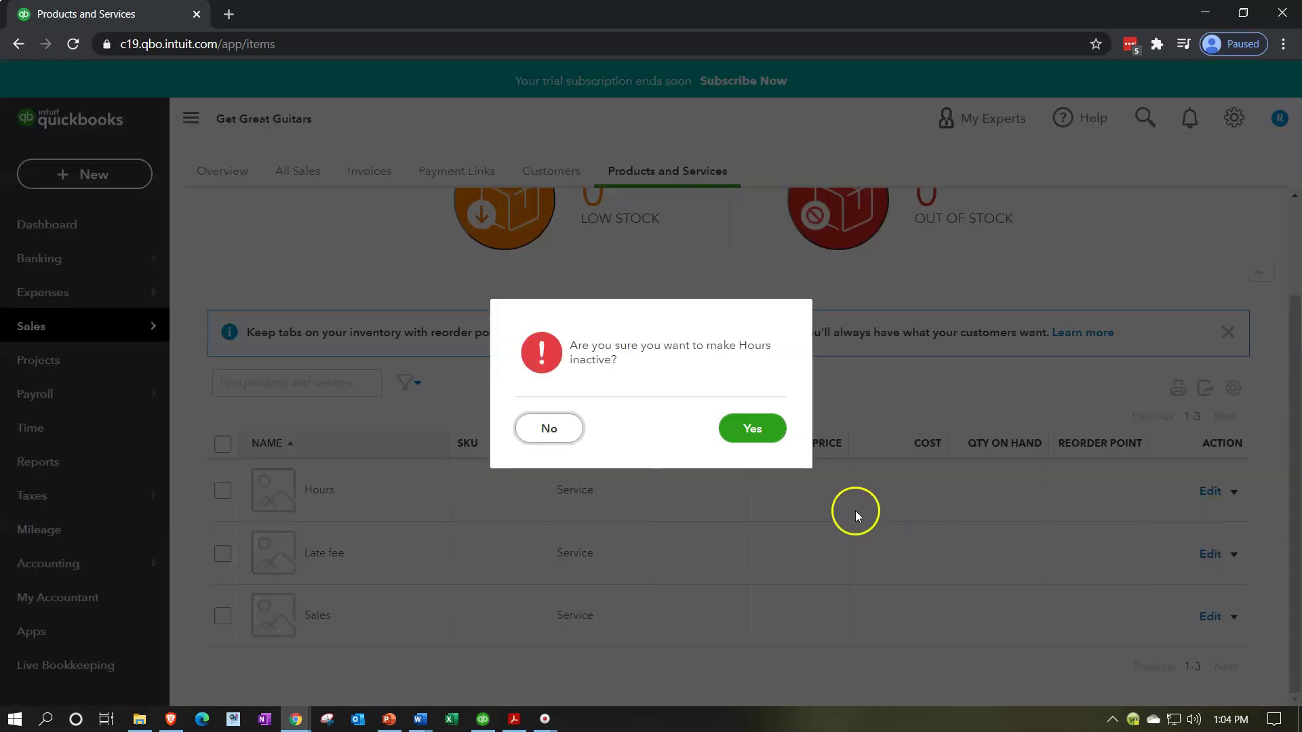
{"action": "left_click", "coordinate": [754, 433]}
Try to make the Sales service item inactive.
{"action": "left_click", "coordinate": [1242, 630]}
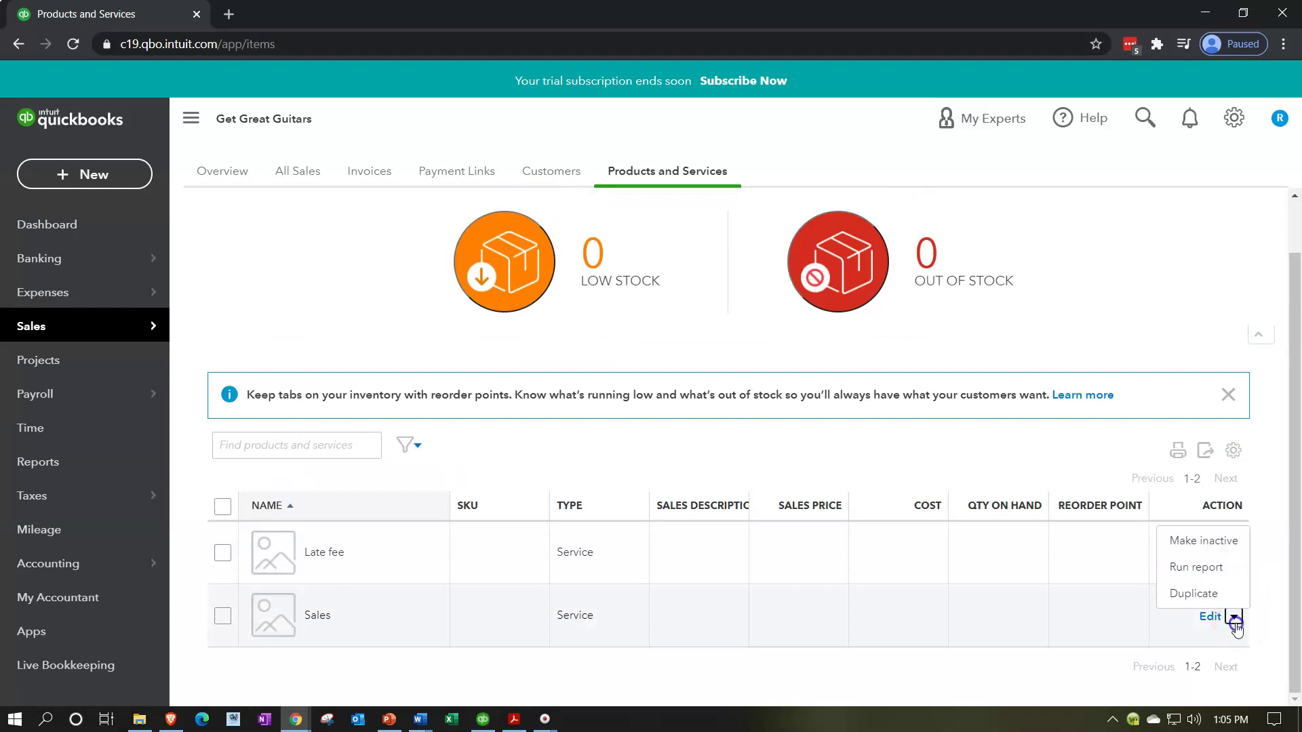
{"action": "left_click", "coordinate": [1192, 543]}
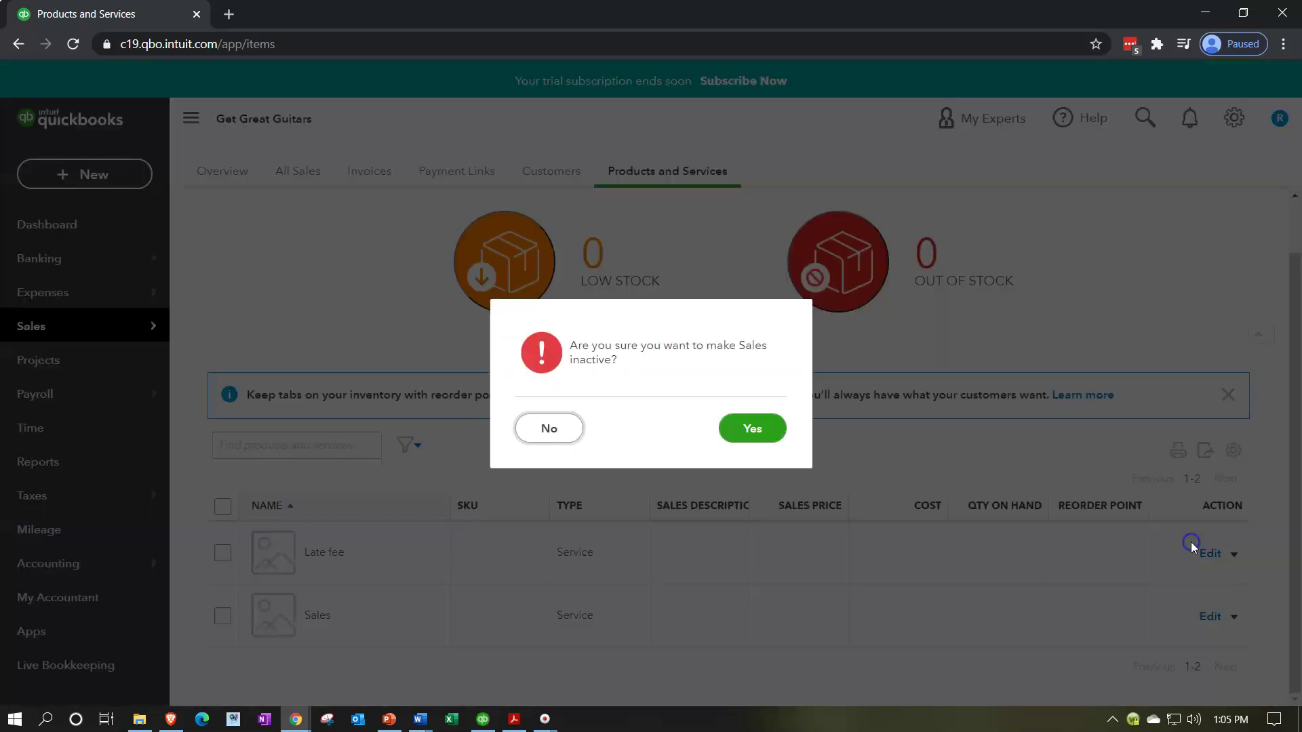
{"action": "left_click", "coordinate": [766, 431]}
{"action": "left_click", "coordinate": [674, 436]}
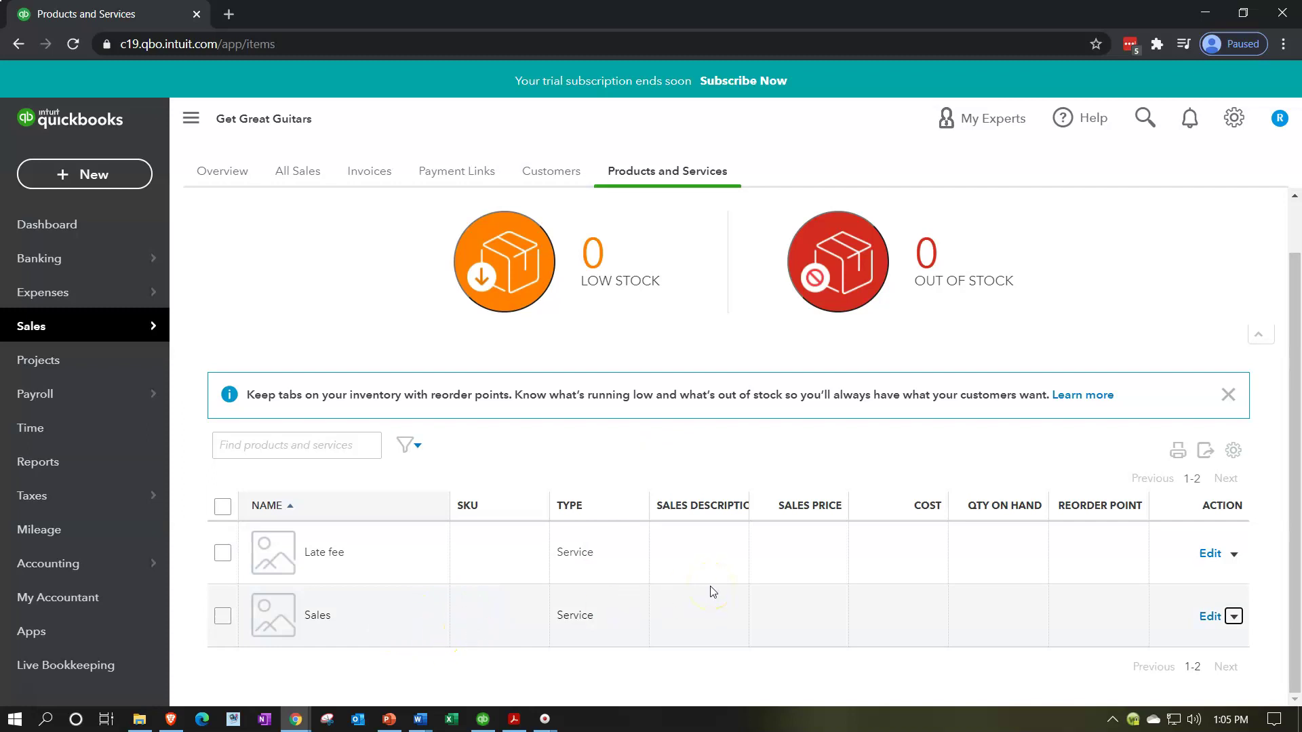
Start a products and services import, download the sample file offered for it and open that file in Excel.
{"action": "scroll", "coordinate": [712, 592], "scroll_direction": "up", "scroll_amount": 1}
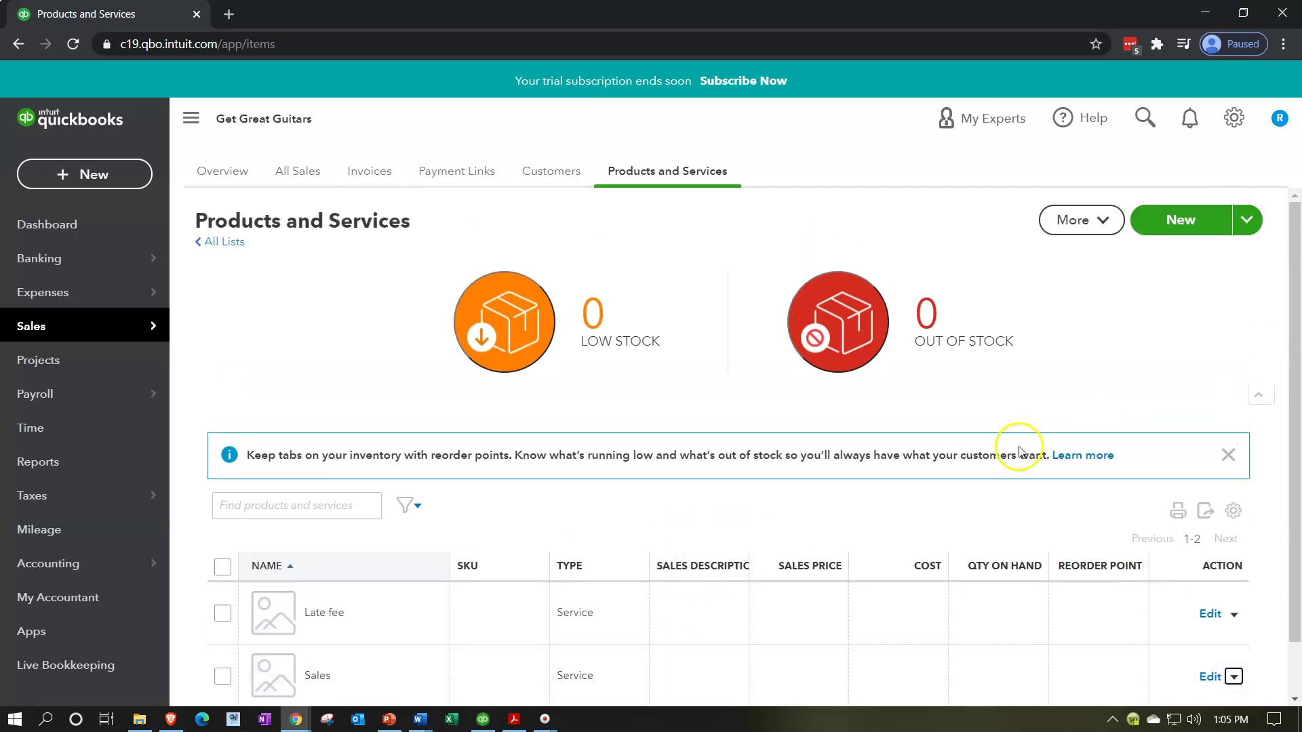
{"action": "left_click", "coordinate": [1247, 220]}
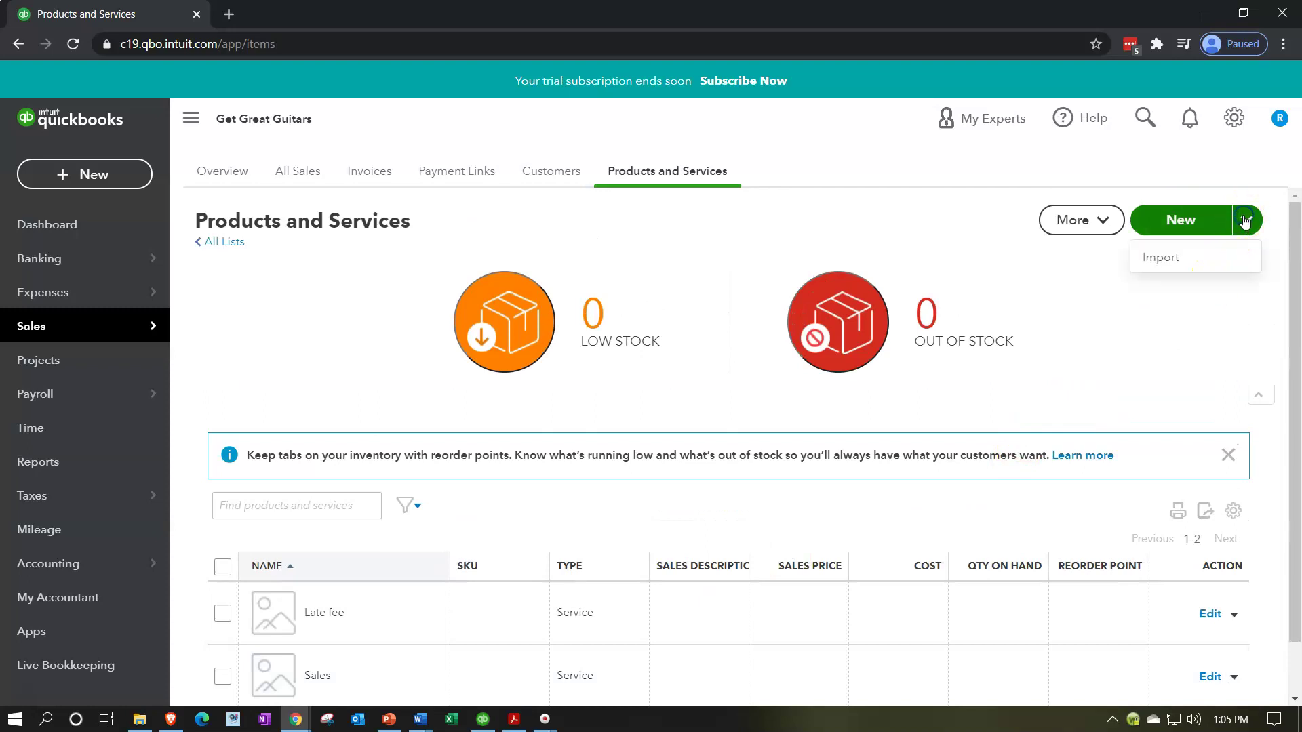
{"action": "left_click", "coordinate": [1187, 258]}
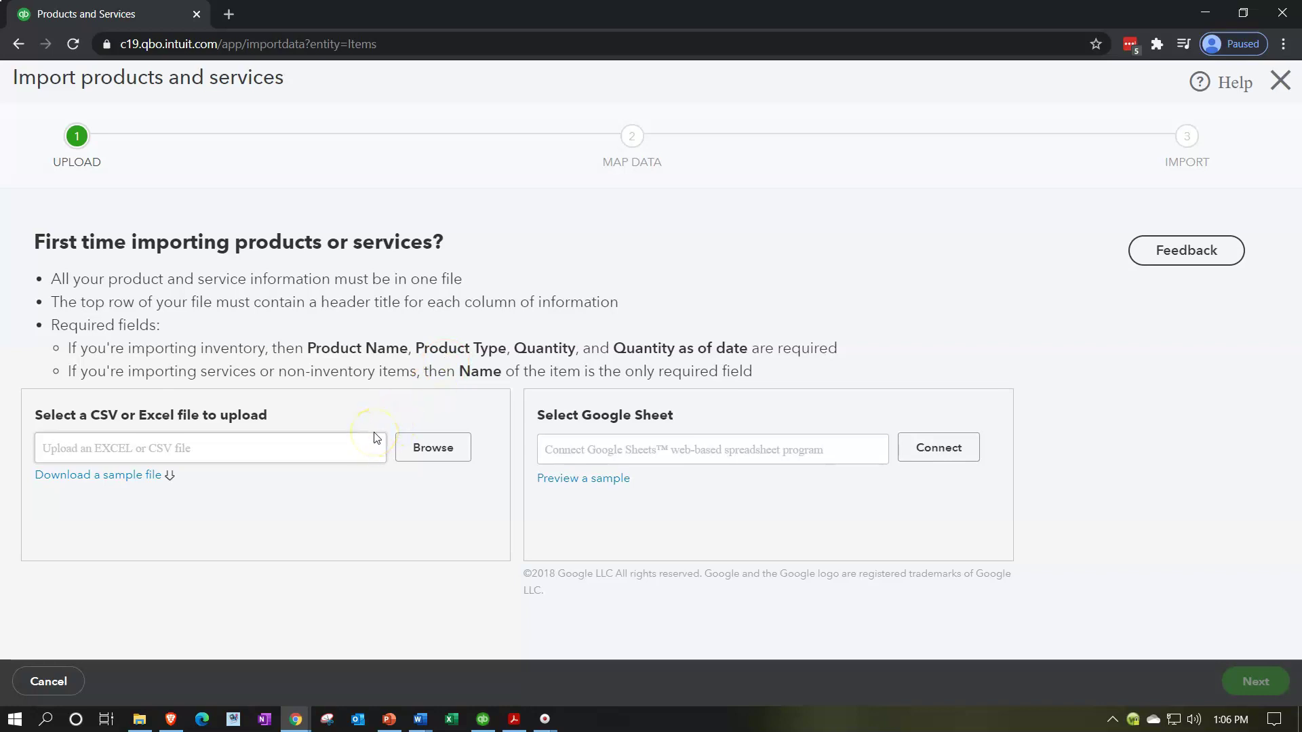
{"action": "left_click", "coordinate": [470, 384]}
{"action": "left_click", "coordinate": [145, 483]}
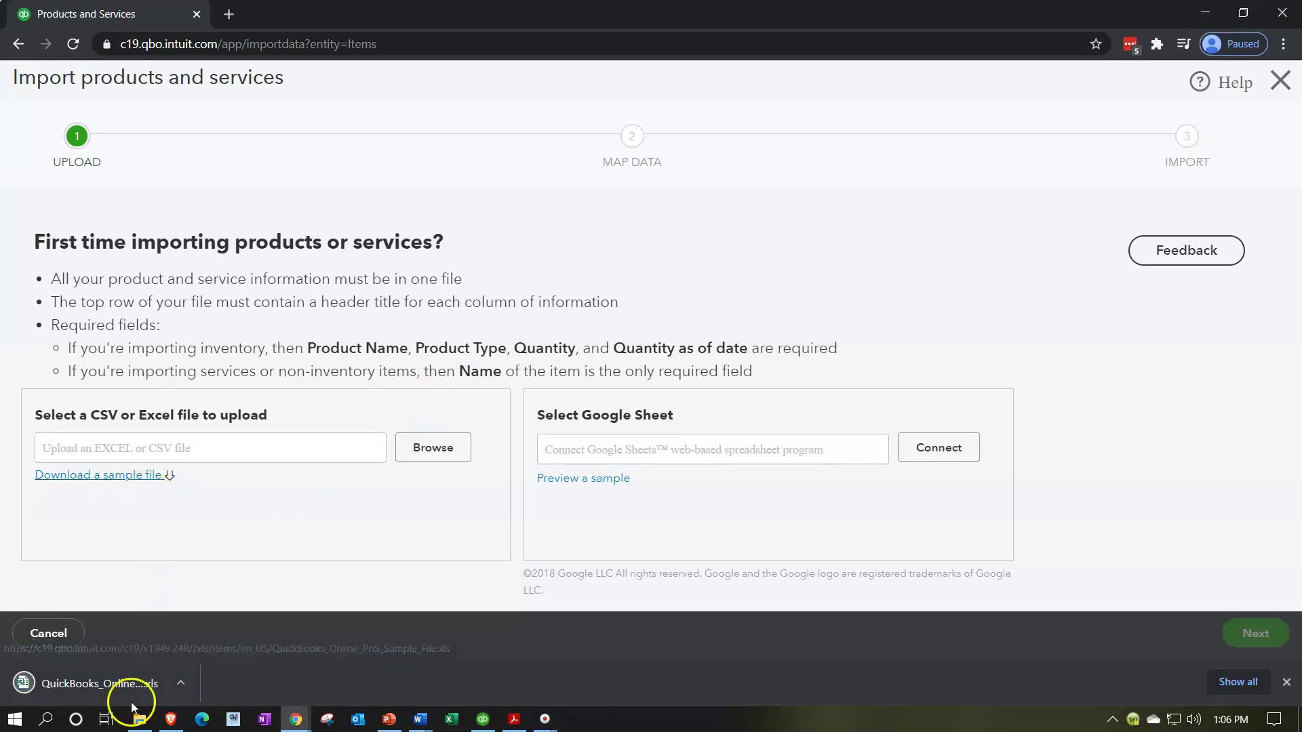
{"action": "left_click", "coordinate": [127, 679]}
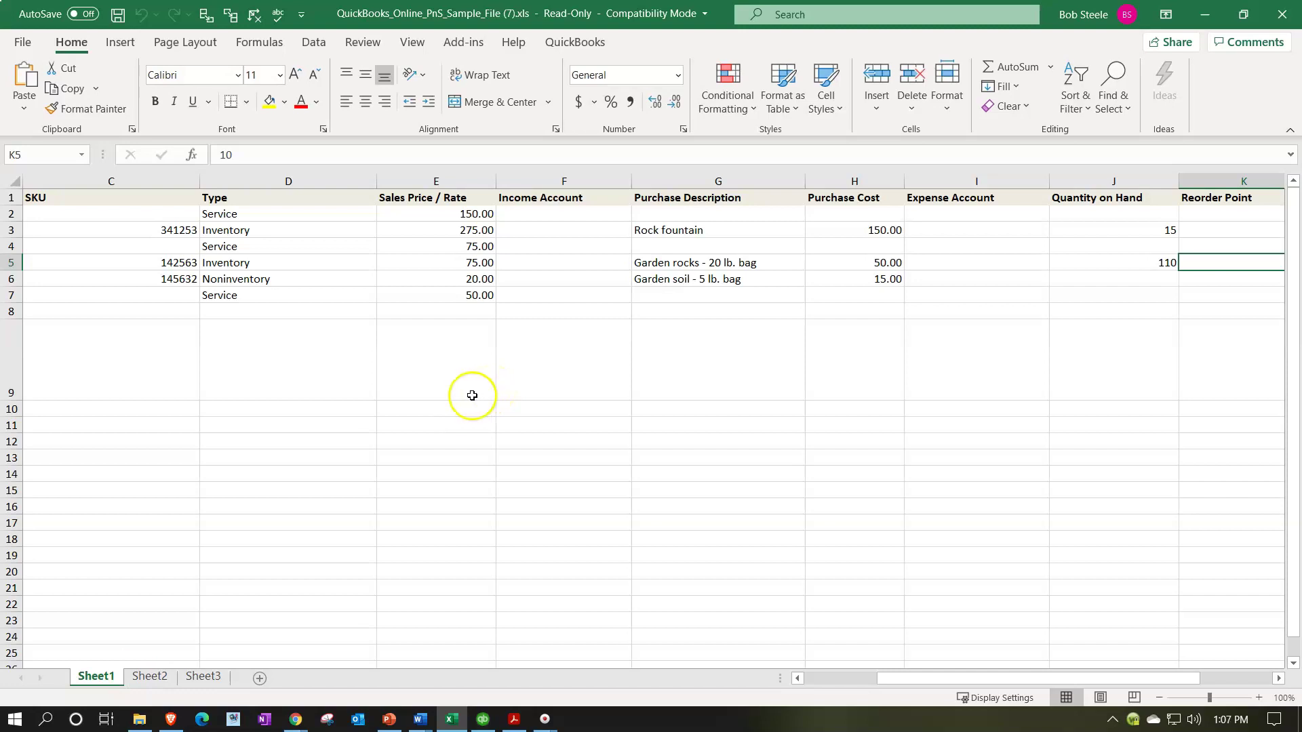
Begin saving a copy of the sample workbook in the Part Two New Company File folder and edit its file name.
{"action": "left_click", "coordinate": [22, 43]}
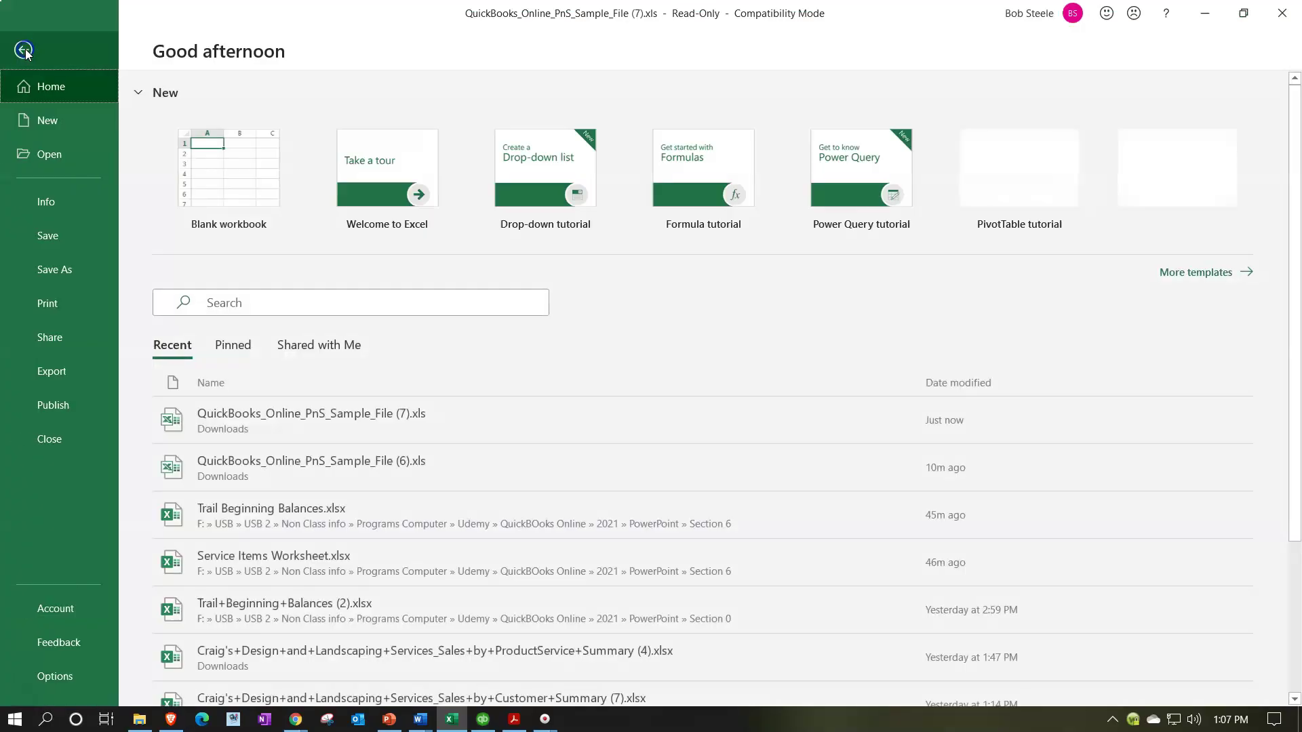
{"action": "left_click", "coordinate": [84, 270]}
{"action": "left_click", "coordinate": [199, 341]}
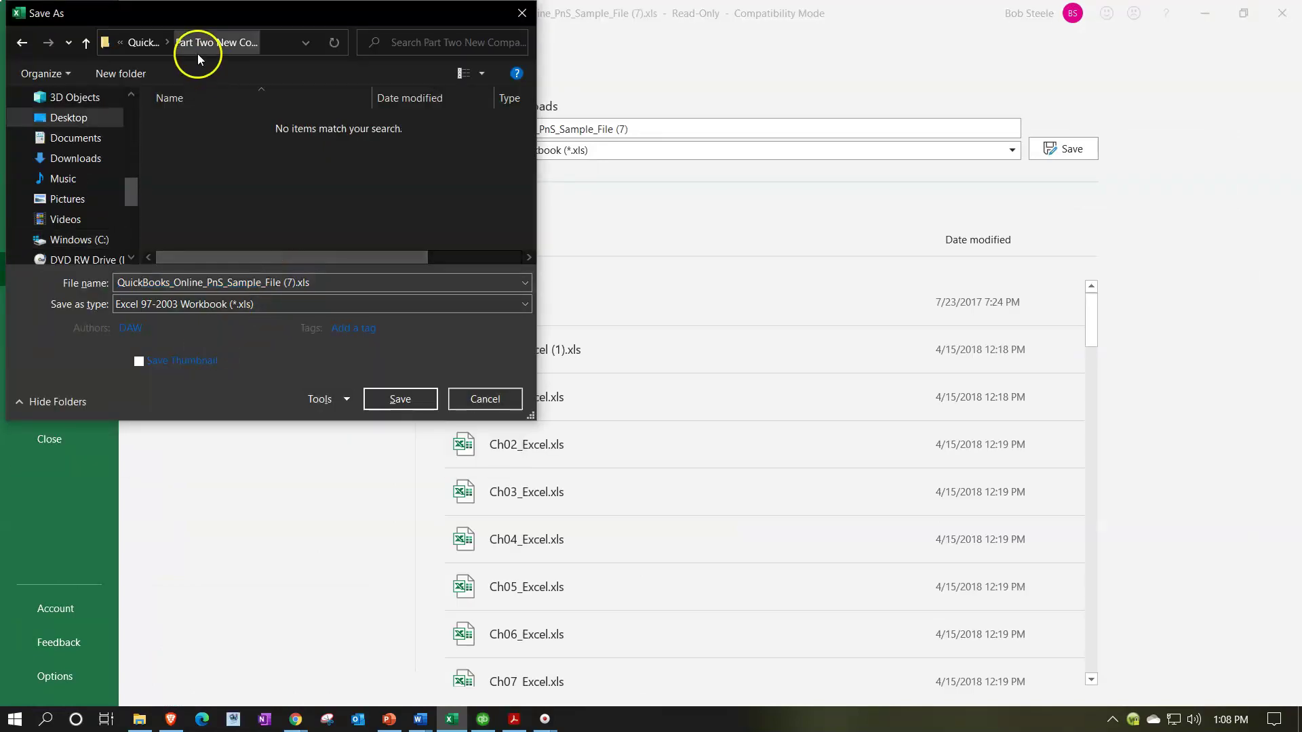
{"action": "left_click", "coordinate": [272, 283]}
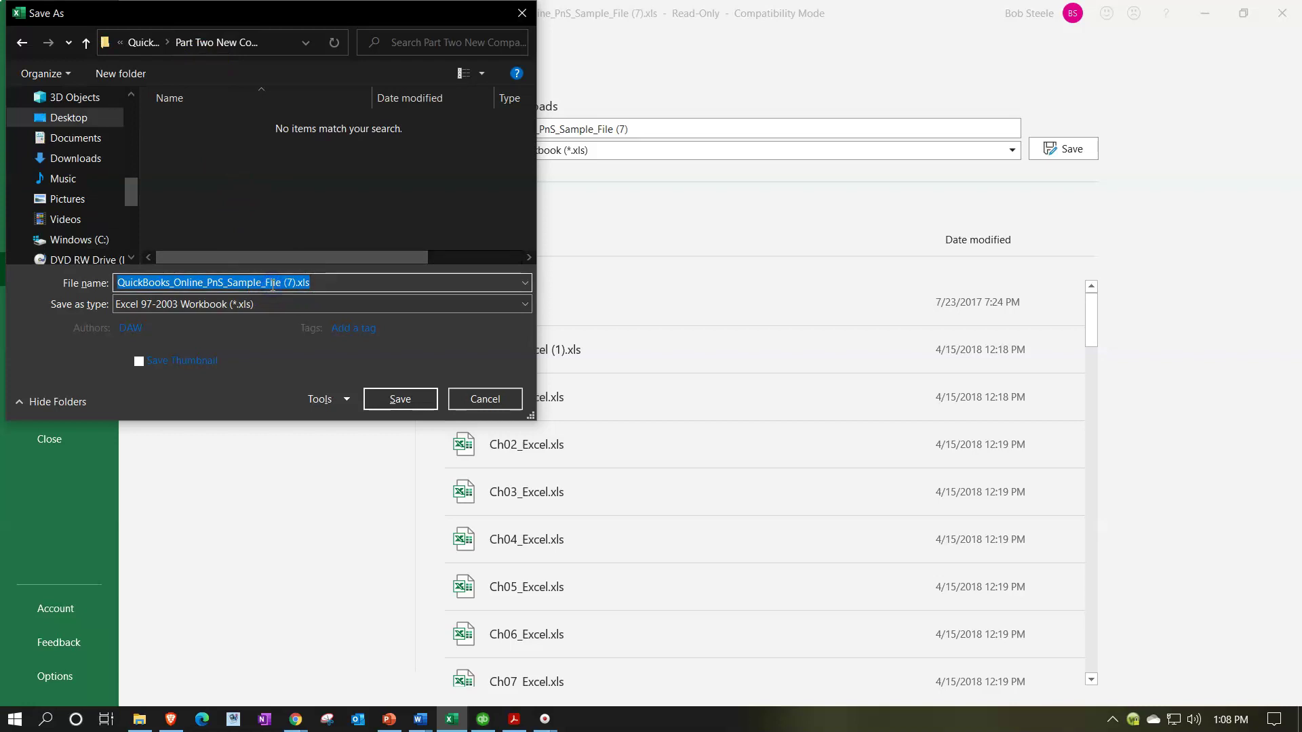
{"action": "key", "text": "Left"}
{"action": "key", "text": "Right"}
{"action": "key", "text": "Right"}
{"action": "key", "text": "Right"}
{"action": "key", "text": "Right"}
{"action": "key", "text": "Right"}
{"action": "key", "text": "Right"}
{"action": "key", "text": "Right"}
{"action": "key", "text": "Right"}
{"action": "key", "text": "Right"}
{"action": "key", "text": "Right"}
{"action": "key", "text": "Right"}
{"action": "key", "text": "Right"}
{"action": "key", "text": "Right"}
{"action": "key", "text": "Right"}
{"action": "key", "text": "Right"}
{"action": "key", "text": "Right"}
{"action": "key", "text": "Right"}
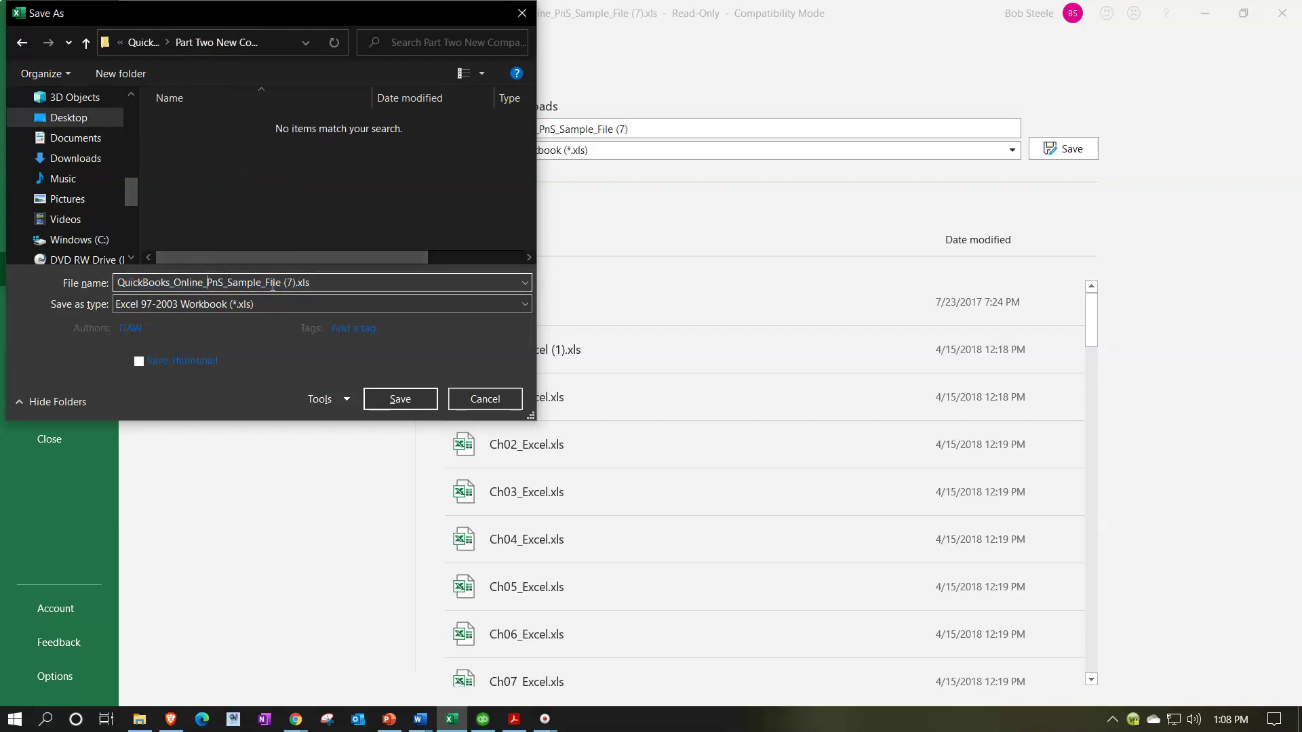
{"action": "key", "text": "Right"}
{"action": "key", "text": "Right"}
{"action": "key", "text": "Right"}
{"action": "key", "text": "Right"}
{"action": "key", "text": "Right"}
{"action": "key", "text": "Right"}
{"action": "key", "text": "Right"}
{"action": "key", "text": "Right"}
{"action": "key", "text": "Right"}
{"action": "key", "text": "Right"}
{"action": "key", "text": "Right"}
{"action": "key", "text": "Right"}
{"action": "key", "text": "Right"}
{"action": "key", "text": "Right"}
{"action": "key", "text": "Right"}
{"action": "key", "text": "Right"}
{"action": "key", "text": "BackSpace"}
{"action": "key", "text": "BackSpace"}
{"action": "key", "text": "BackSpace"}
{"action": "key", "text": "BackSpace"}
{"action": "key", "text": "BackSpace"}
{"action": "key", "text": "BackSpace"}
{"action": "key", "text": "BackSpace"}
{"action": "key", "text": "BackSpace"}
{"action": "key", "text": "BackSpace"}
{"action": "key", "text": "BackSpace"}
{"action": "key", "text": "BackSpace"}
{"action": "key", "text": "BackSpace"}
{"action": "key", "text": "BackSpace"}
{"action": "key", "text": "BackSpace"}
{"action": "key", "text": "BackSpace"}
{"action": "key", "text": "BackSpace"}
{"action": "key", "text": "BackSpace"}
{"action": "key", "text": "BackSpace"}
{"action": "key", "text": "BackSpace"}
{"action": "key", "text": "BackSpace"}
{"action": "key", "text": "BackSpace"}
{"action": "key", "text": "BackSpace"}
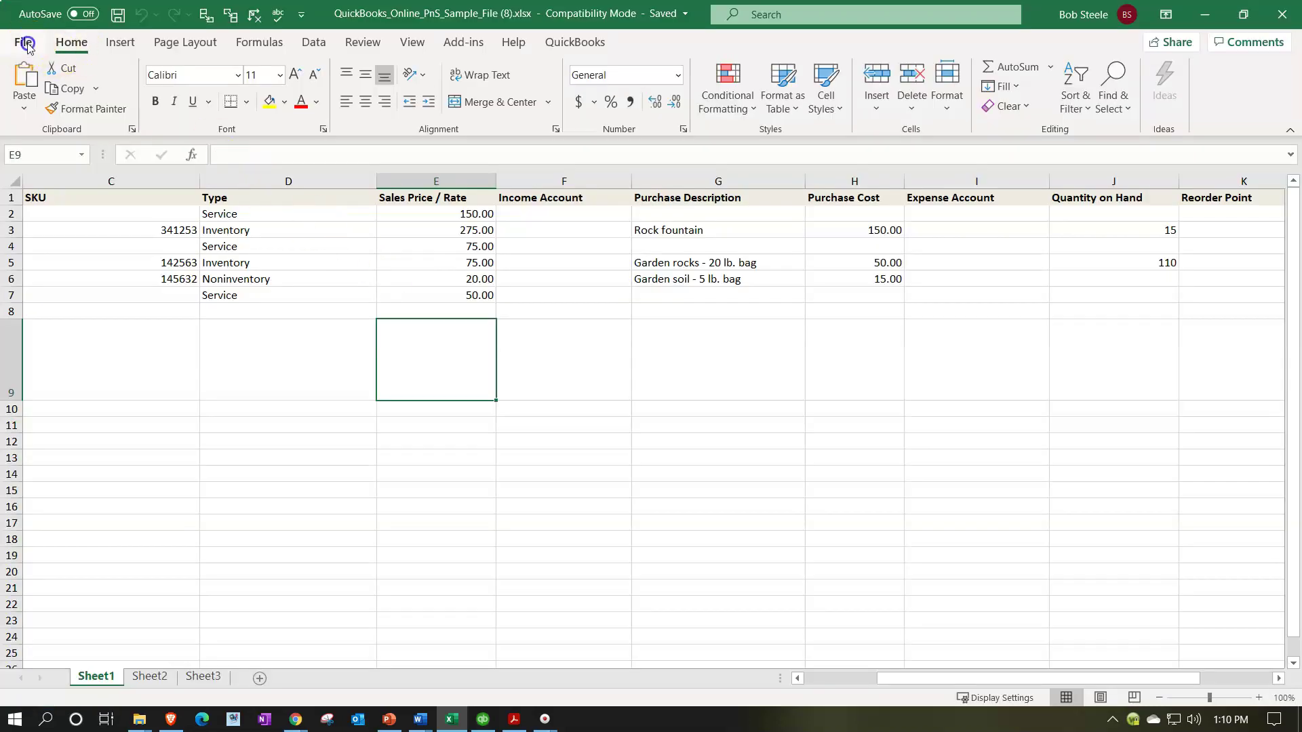
Review the file types available for saving the workbook and leave without saving another copy.
{"action": "left_click", "coordinate": [26, 45]}
{"action": "left_click", "coordinate": [65, 270]}
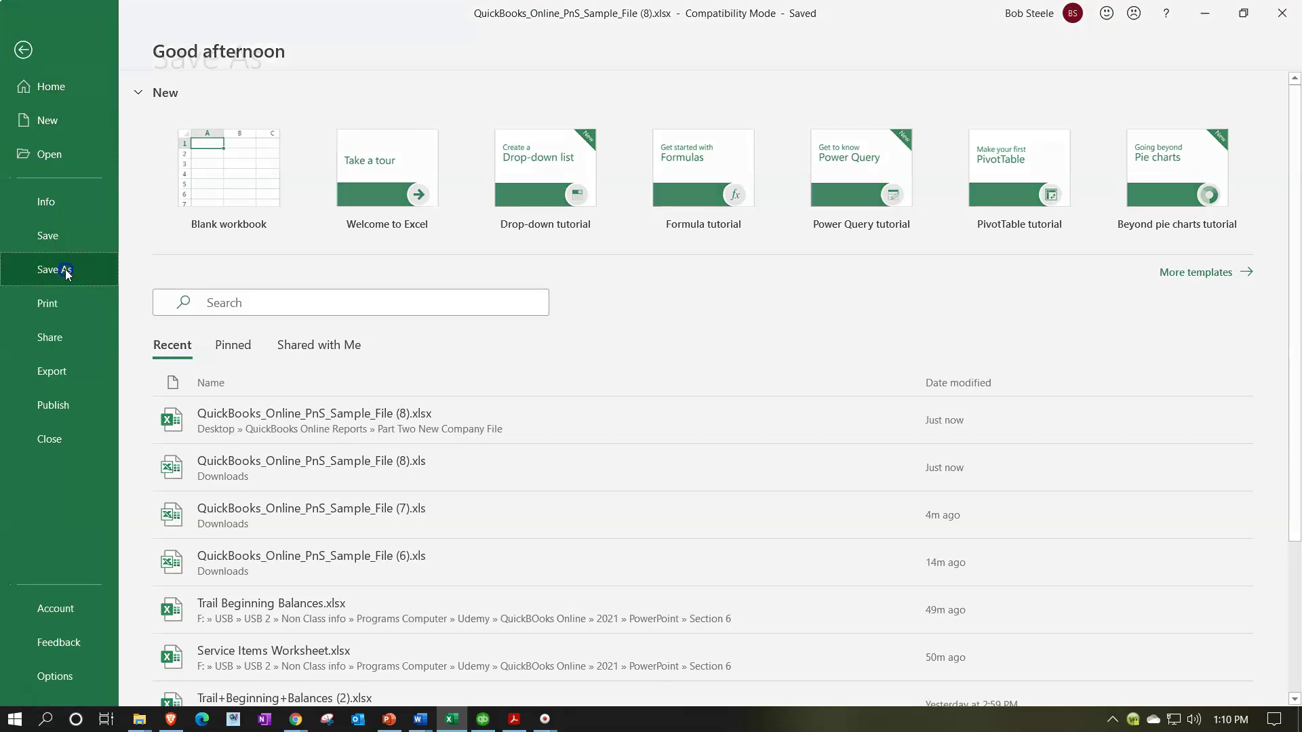
{"action": "left_click", "coordinate": [214, 332]}
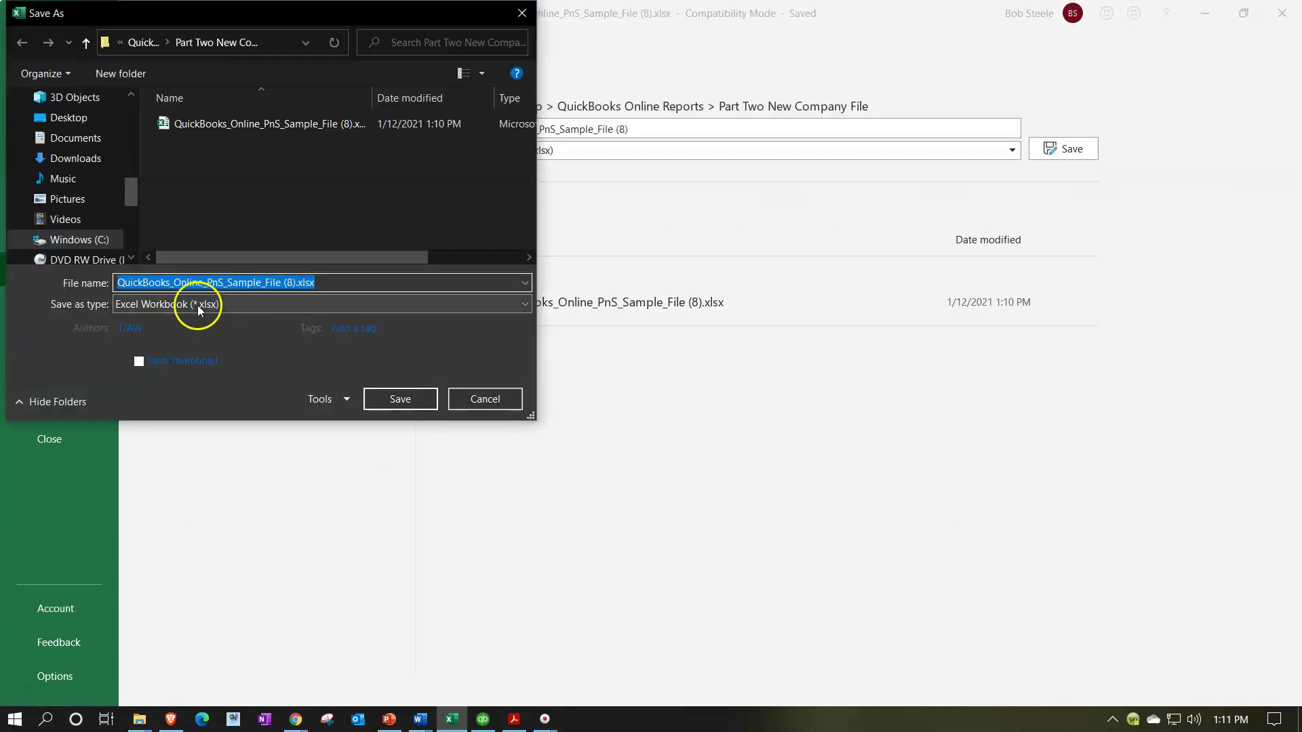
{"action": "left_click", "coordinate": [197, 305]}
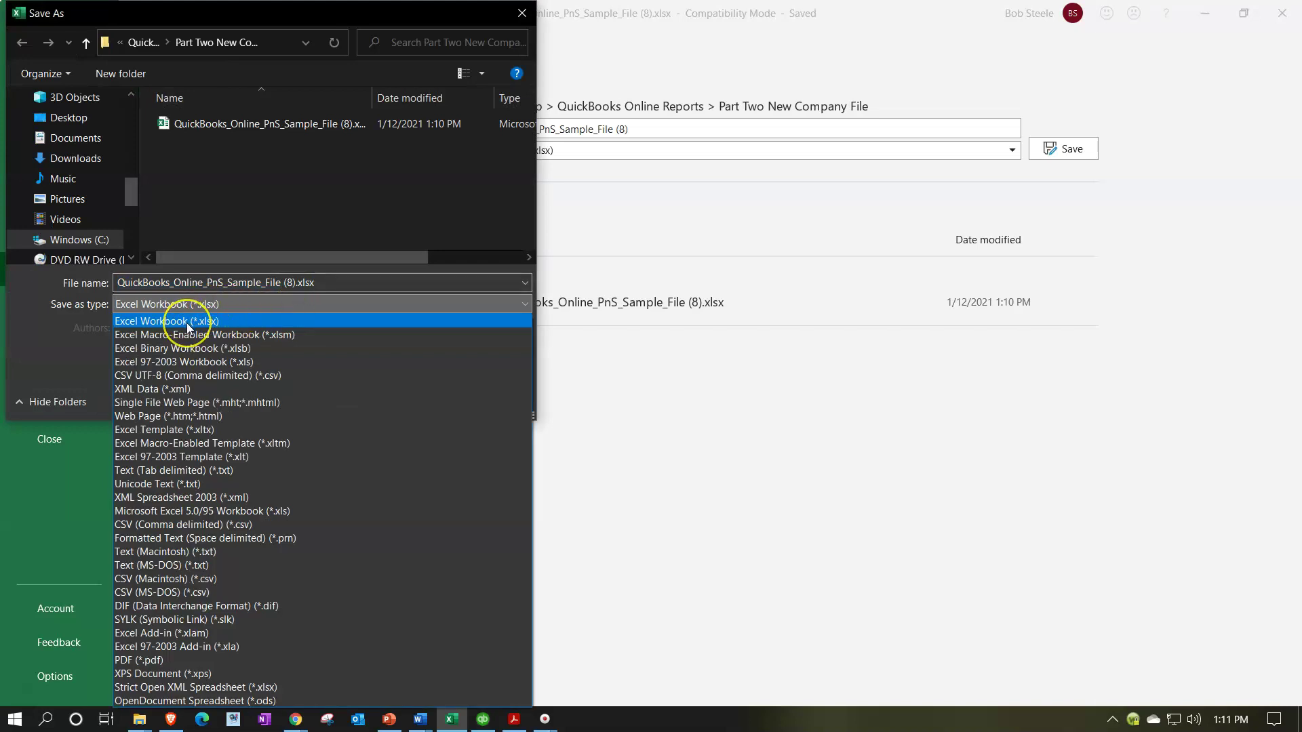
{"action": "left_click", "coordinate": [201, 188]}
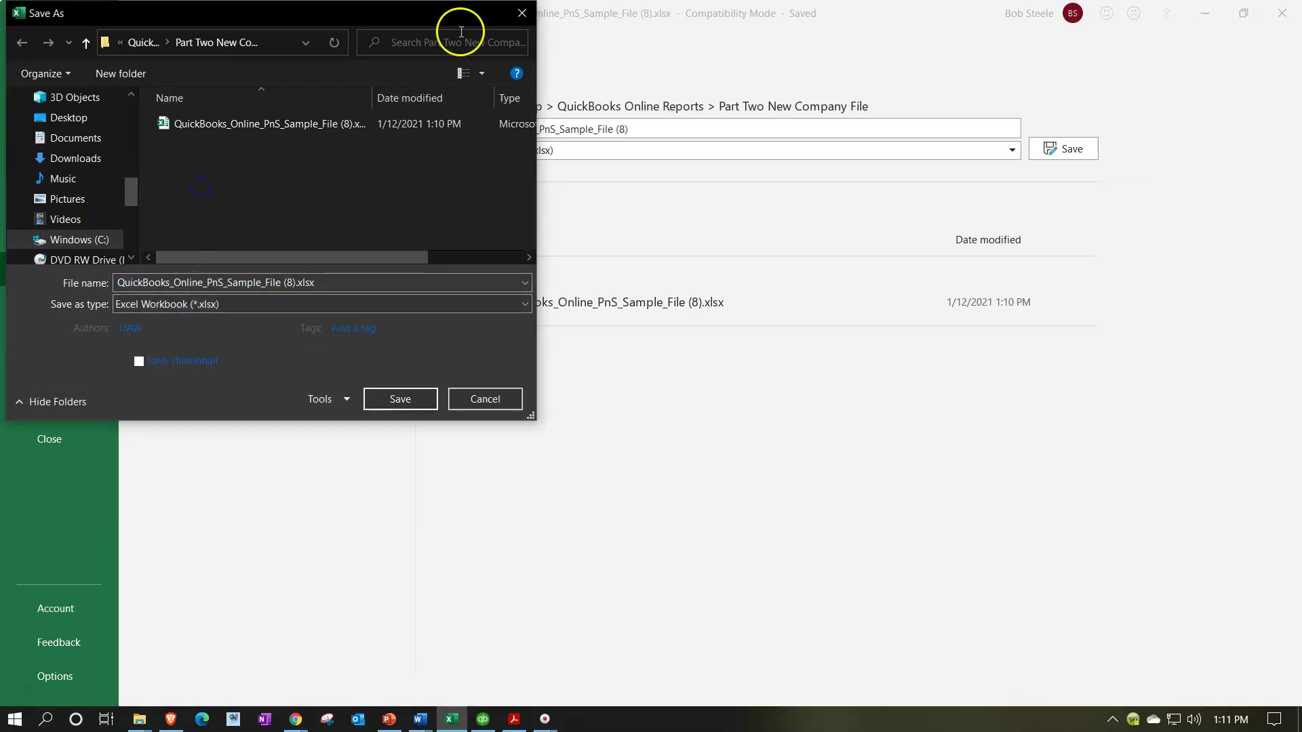
{"action": "left_click", "coordinate": [533, 13]}
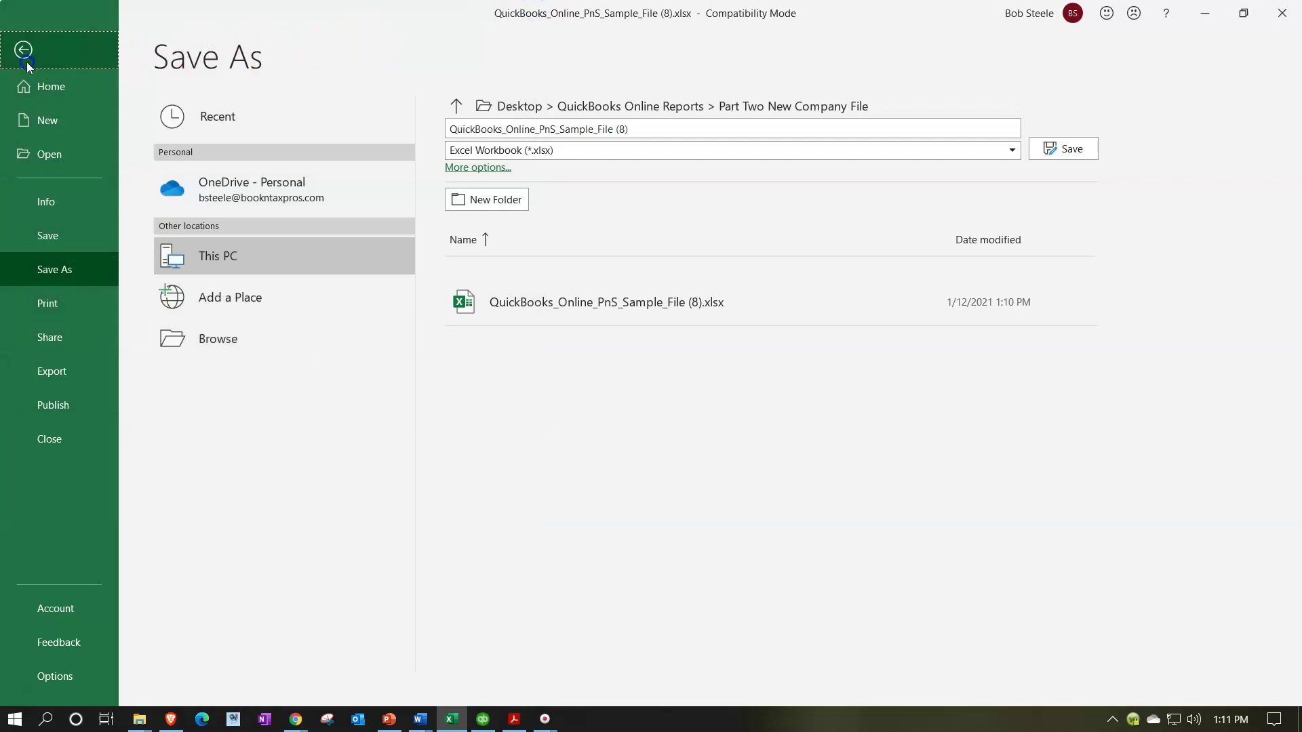
{"action": "left_click", "coordinate": [26, 57]}
Examine the import sheet's column headings from Type through Quantity as-of Date.
{"action": "left_click", "coordinate": [328, 475]}
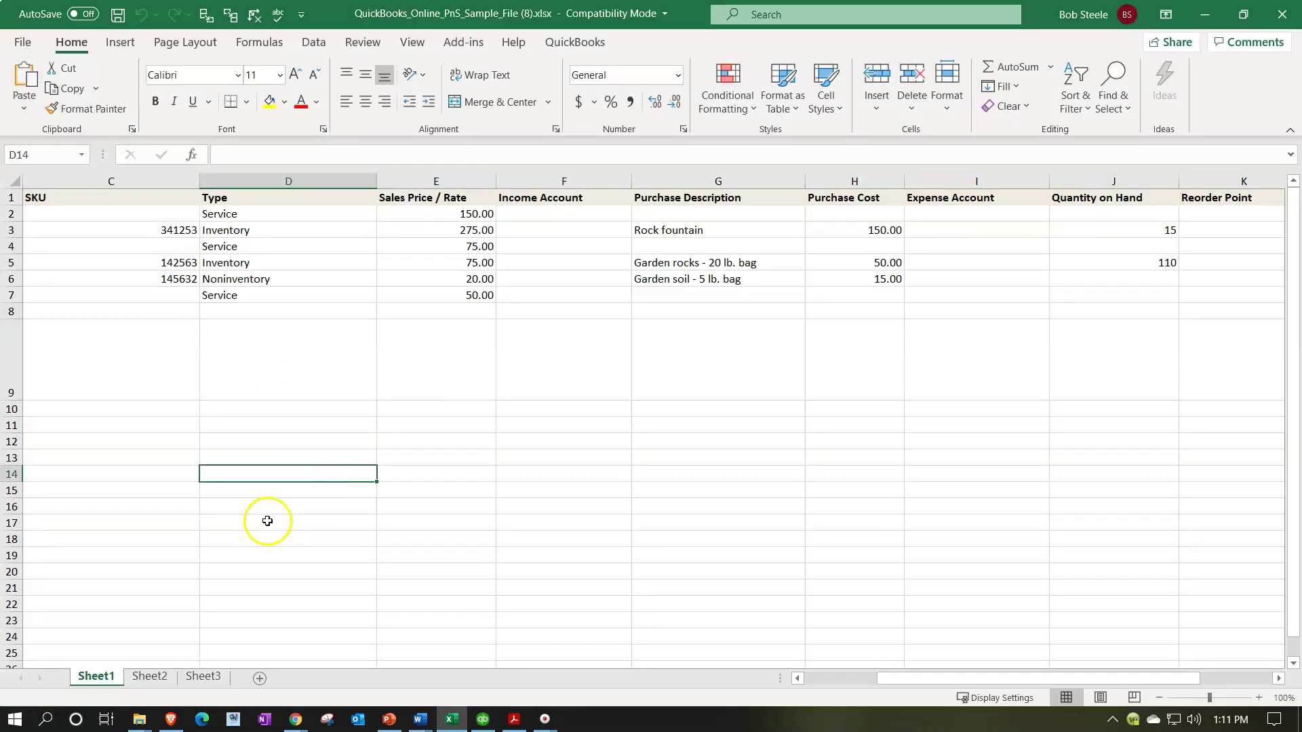
{"action": "scroll", "coordinate": [267, 518], "scroll_direction": "up", "scroll_amount": 1}
{"action": "scroll", "coordinate": [267, 520], "scroll_direction": "up", "scroll_amount": 1}
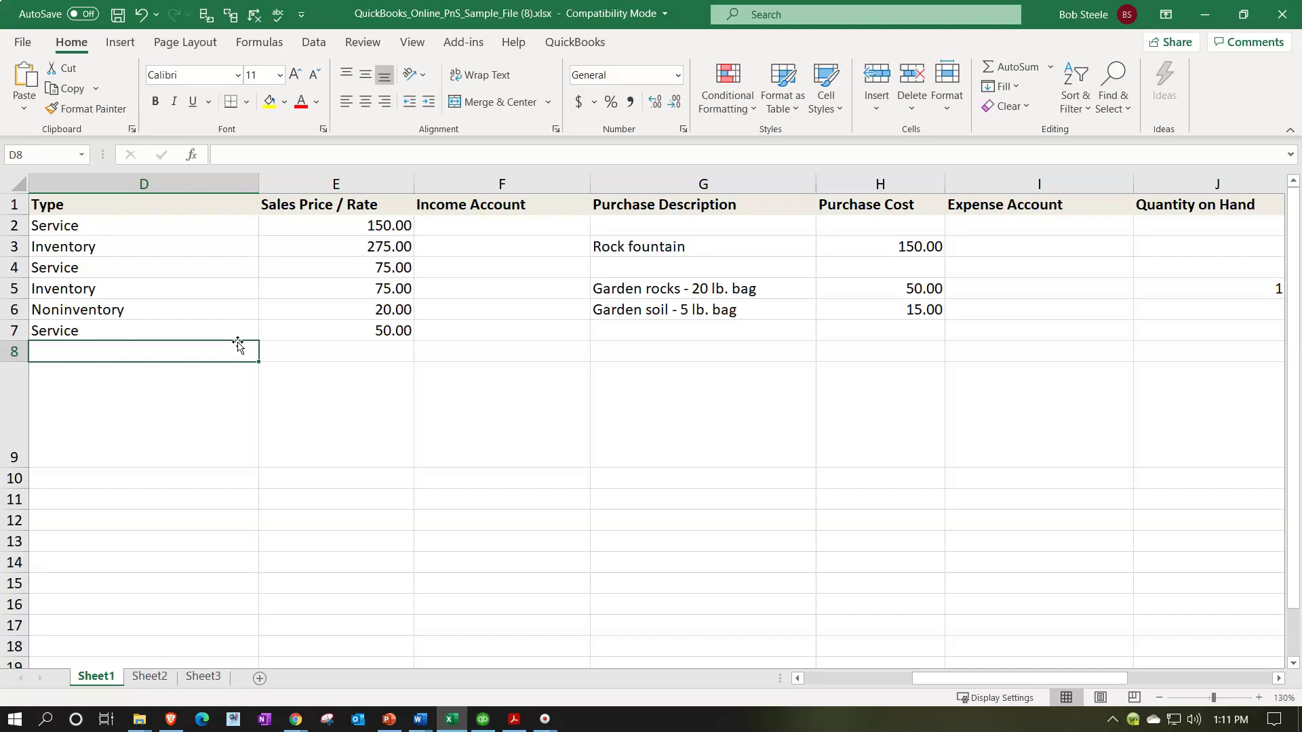
{"action": "left_click", "coordinate": [170, 206]}
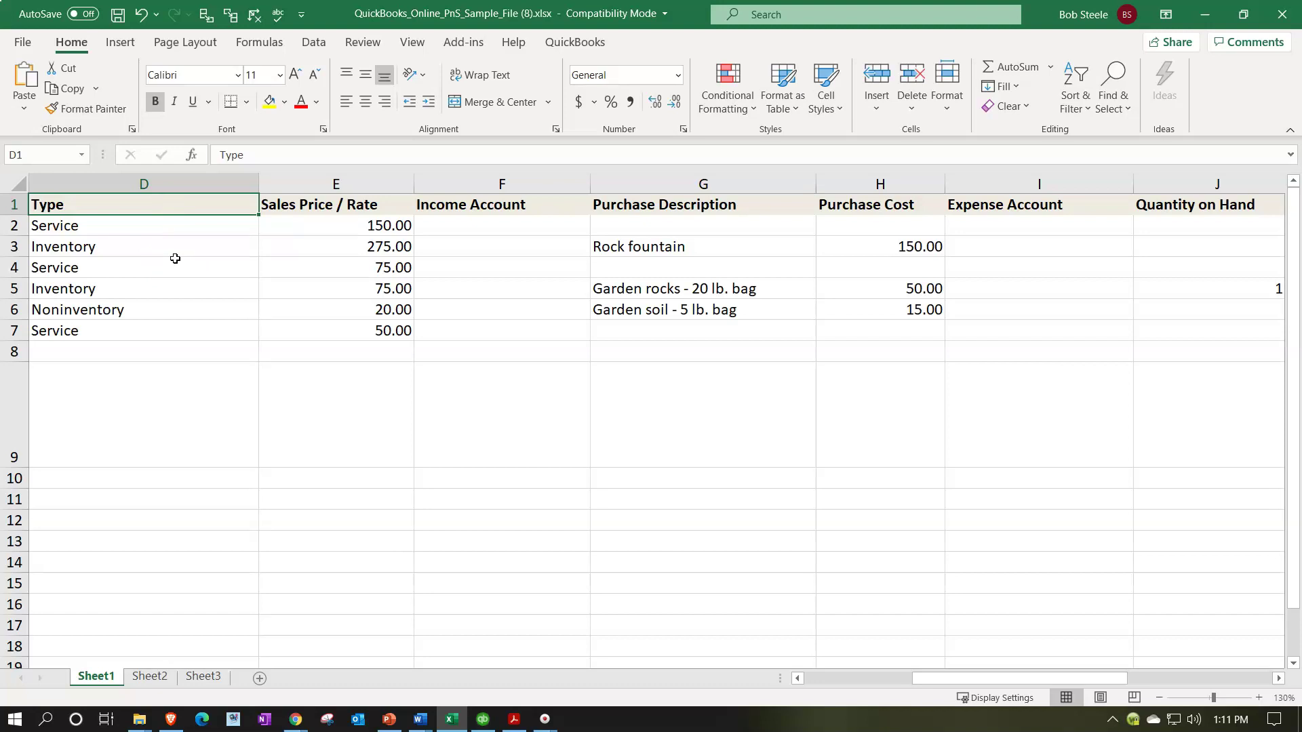
{"action": "key", "text": "Right"}
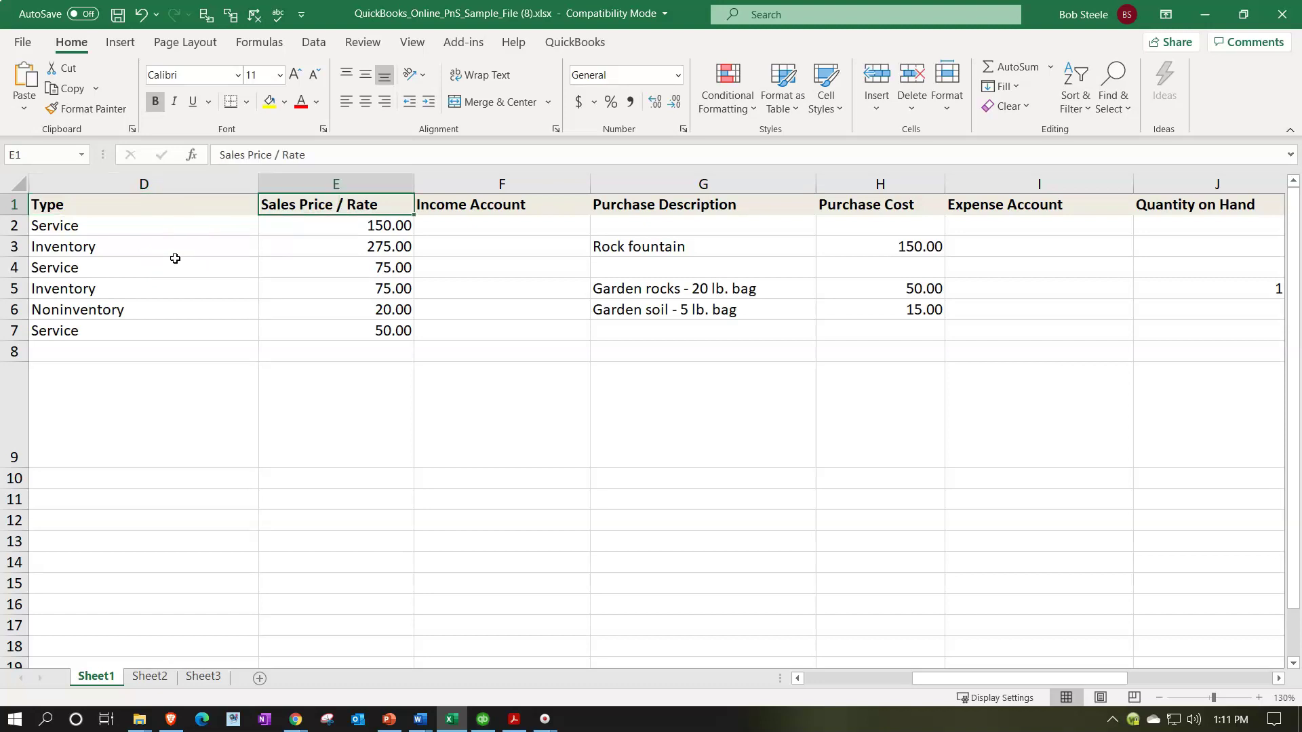
{"action": "key", "text": "Right"}
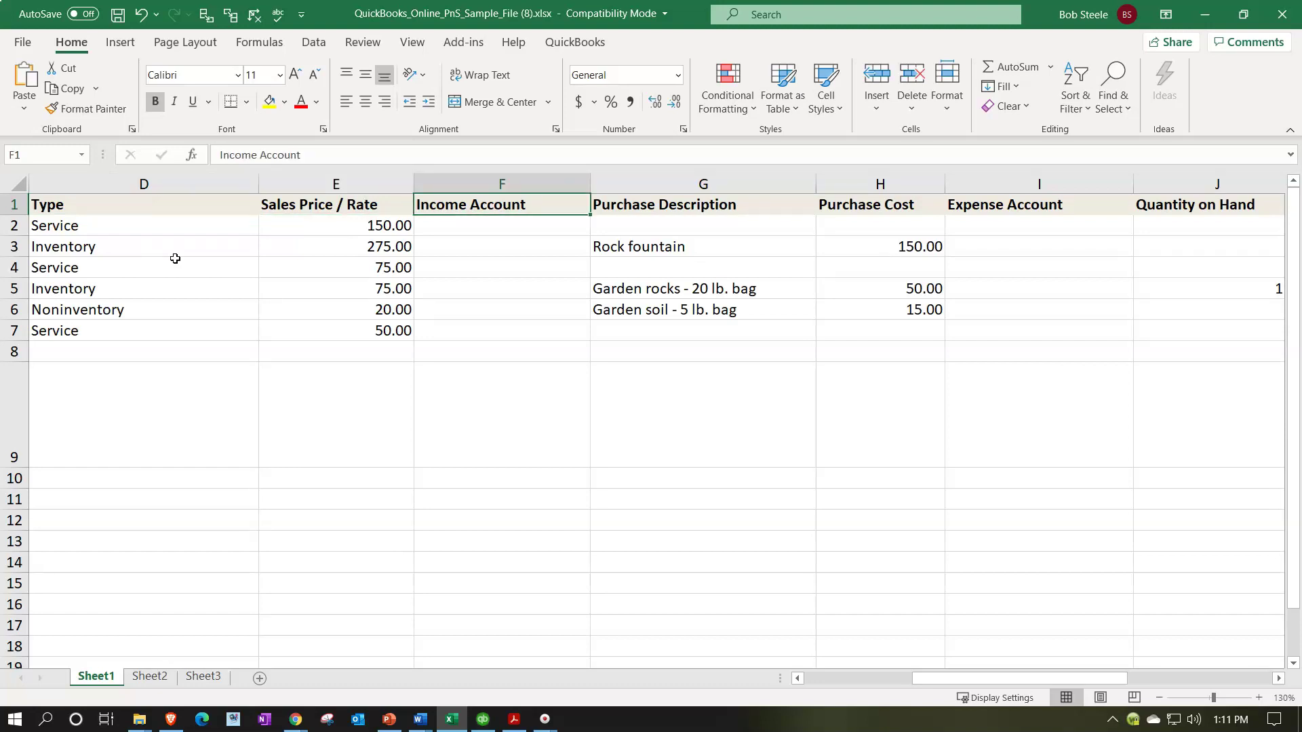
{"action": "key", "text": "Right"}
{"action": "key", "text": "Right"}
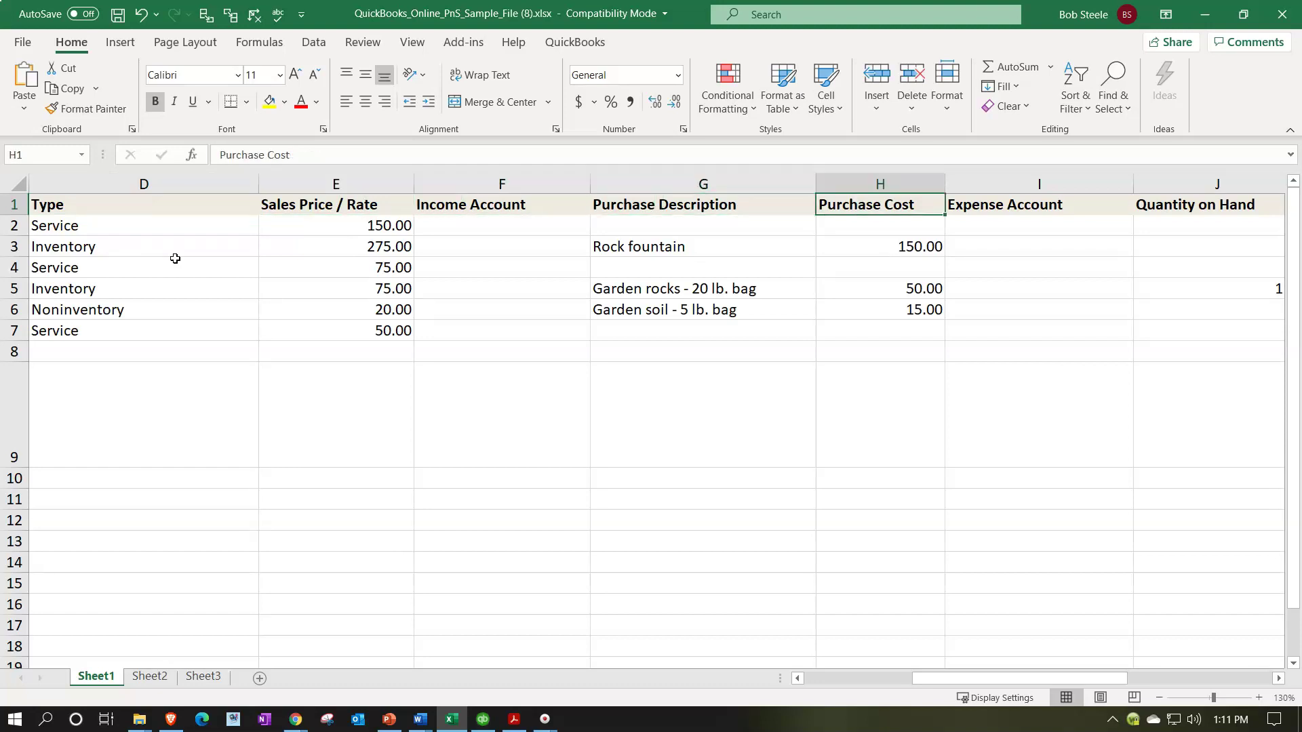
{"action": "key", "text": "Right"}
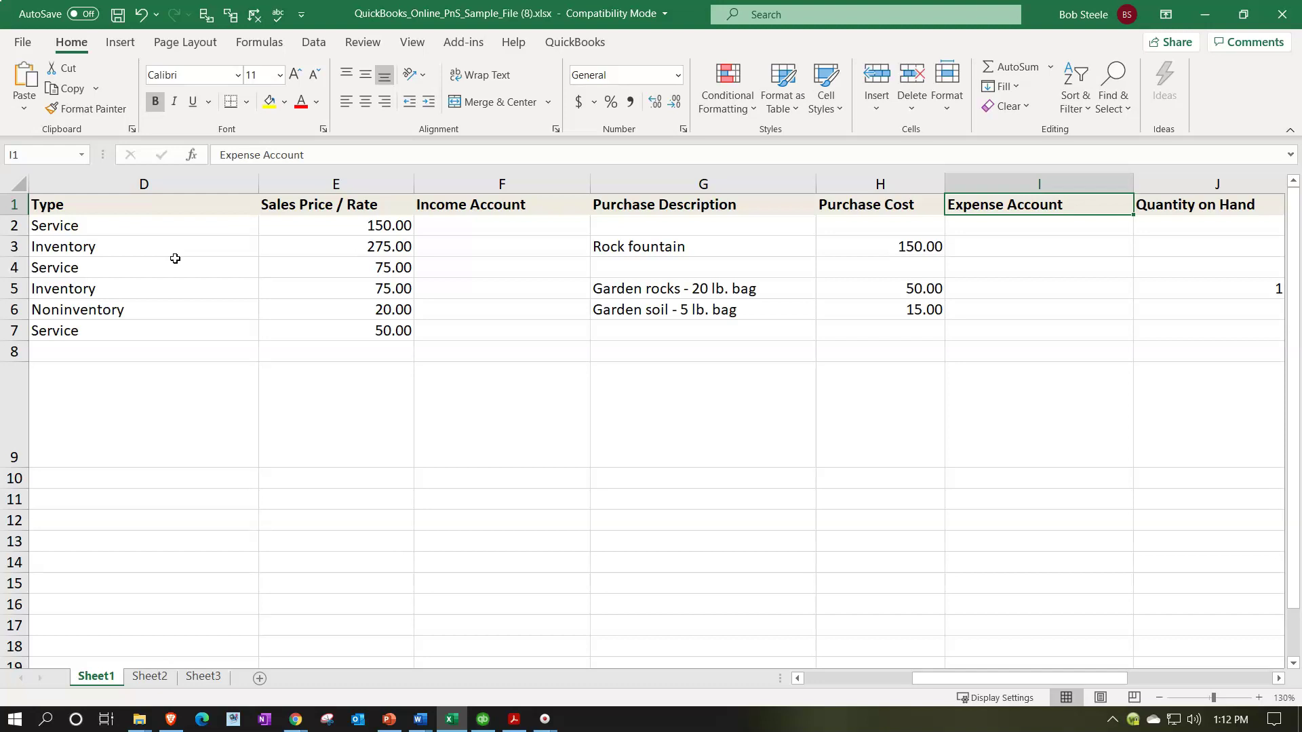
{"action": "key", "text": "Right"}
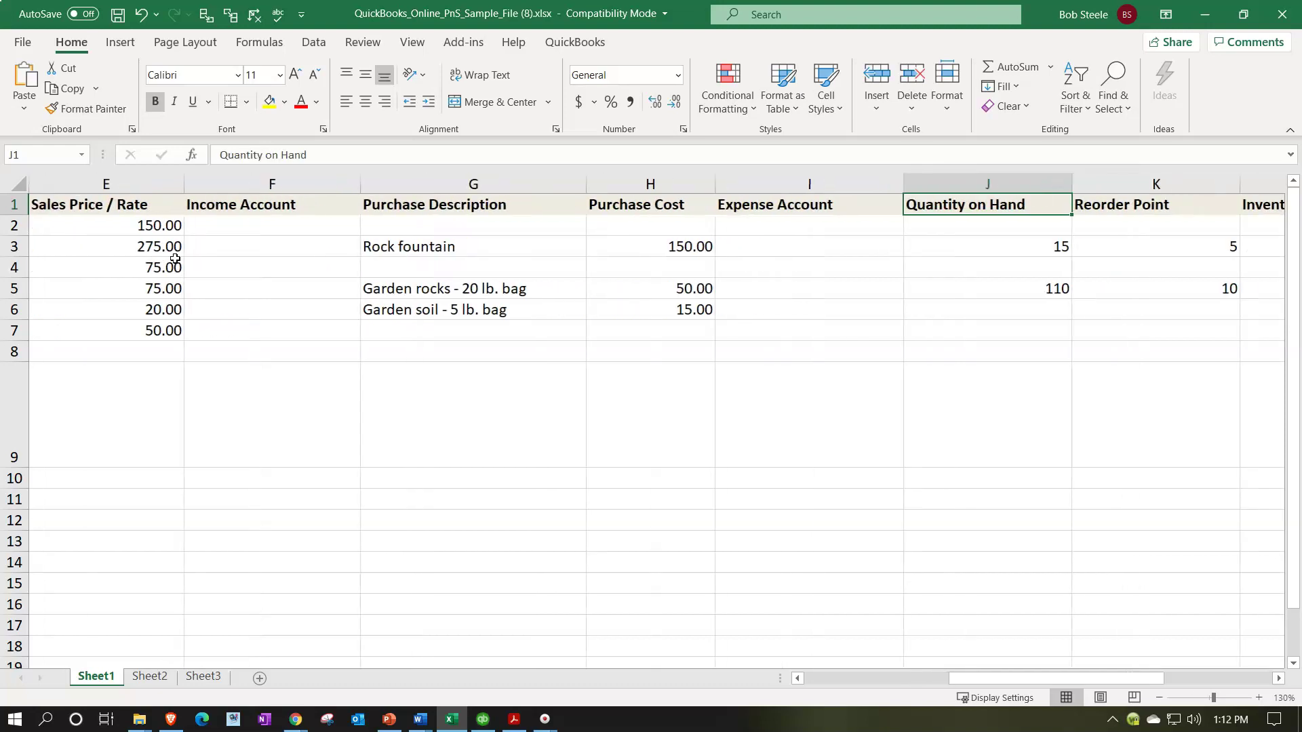
{"action": "key", "text": "Right"}
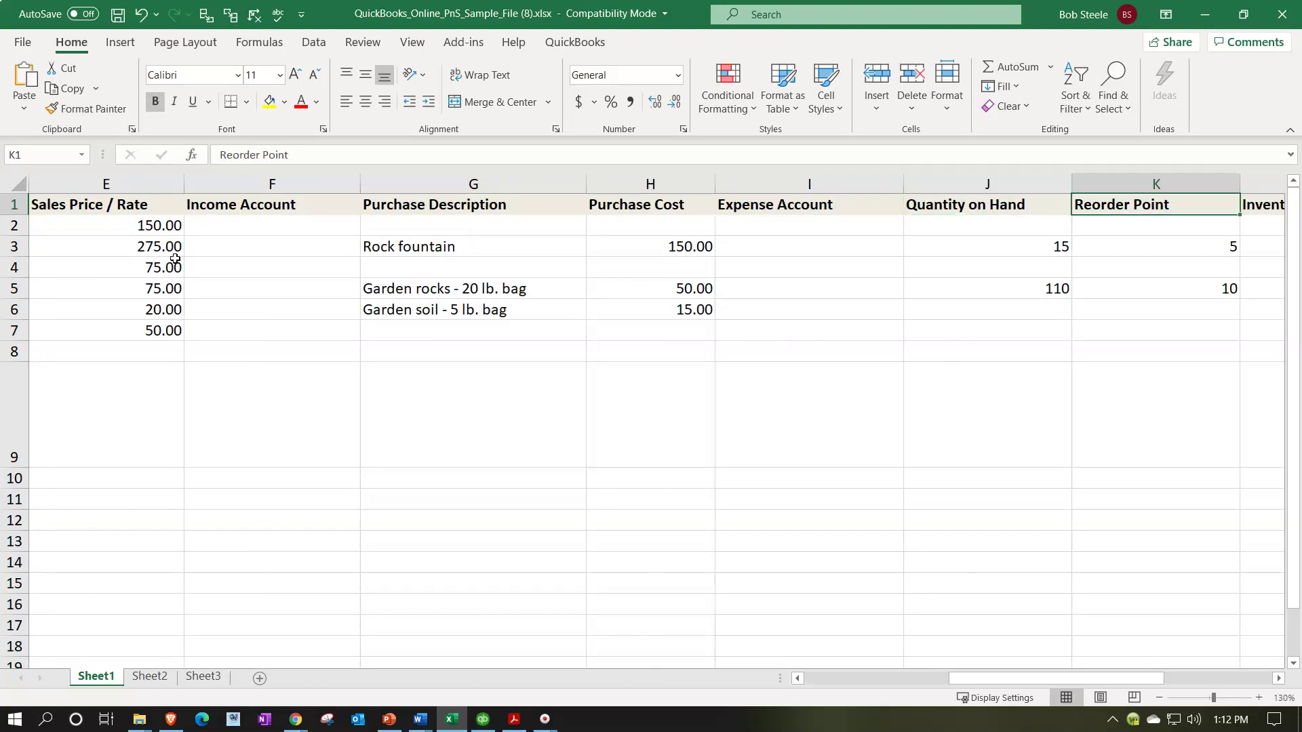
{"action": "key", "text": "Right"}
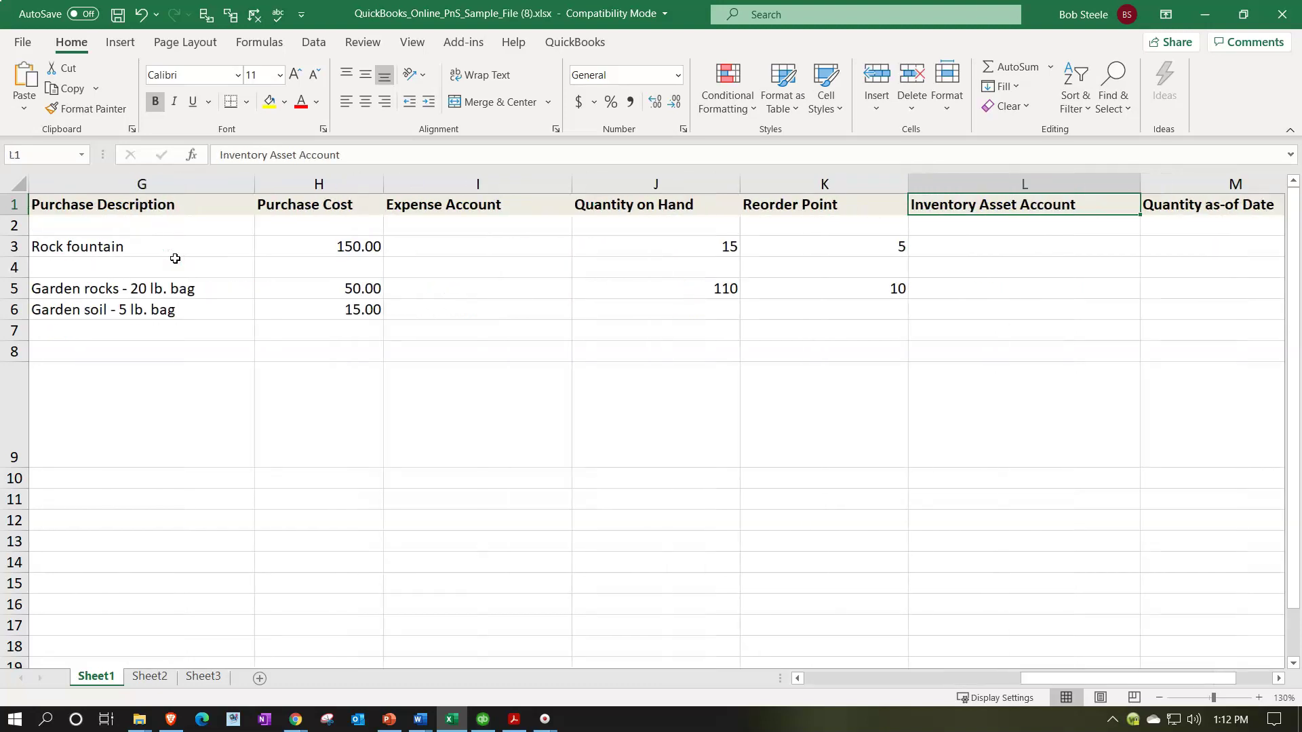
{"action": "key", "text": "Right"}
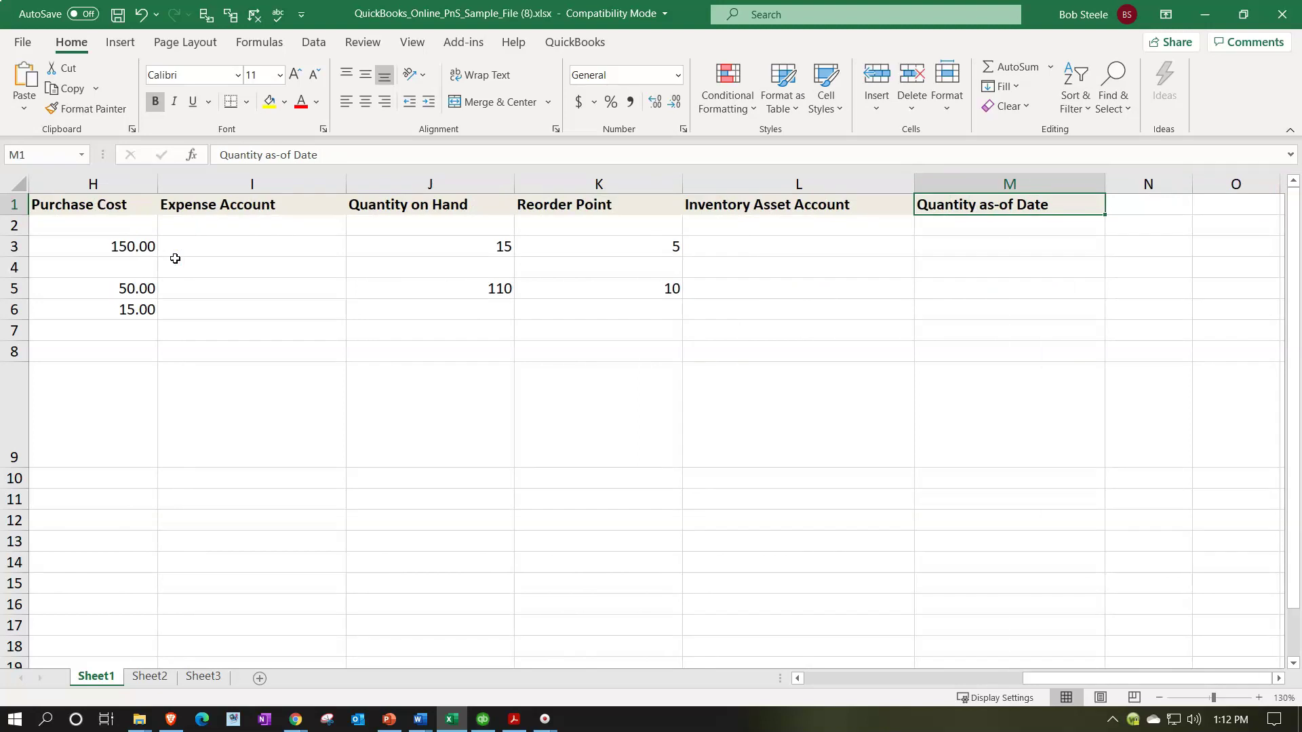
Clear the sample item details in cells B3:K7 and check the remaining columns of the sheet.
{"action": "left_click_drag", "start_coordinate": [570, 241], "coordinate": [392, 331]}
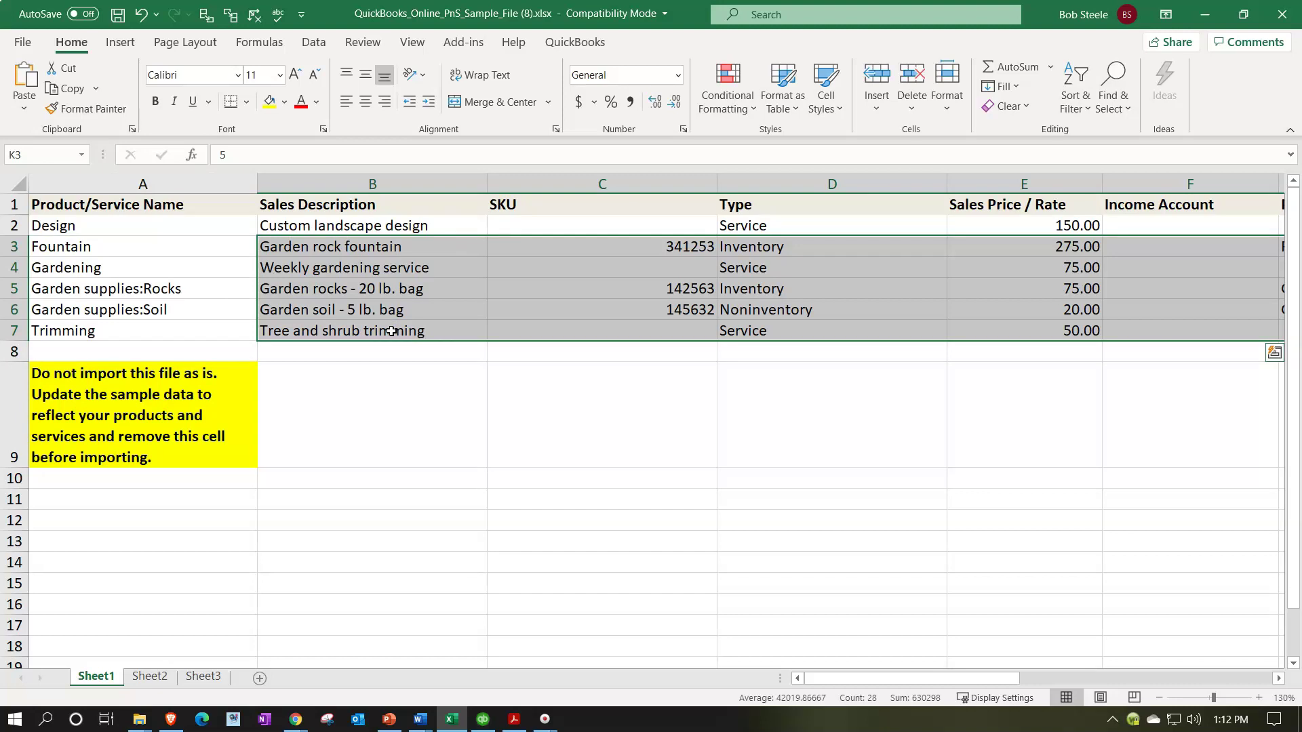
{"action": "scroll", "coordinate": [392, 331], "scroll_direction": "right", "scroll_amount": 3}
{"action": "left_click", "coordinate": [859, 621]}
{"action": "left_click_drag", "start_coordinate": [1027, 681], "coordinate": [810, 680]}
{"action": "left_click", "coordinate": [531, 603]}
Delete rows 8 to 14, including the yellow note about not importing the file as is.
{"action": "left_click_drag", "start_coordinate": [15, 352], "coordinate": [15, 555]}
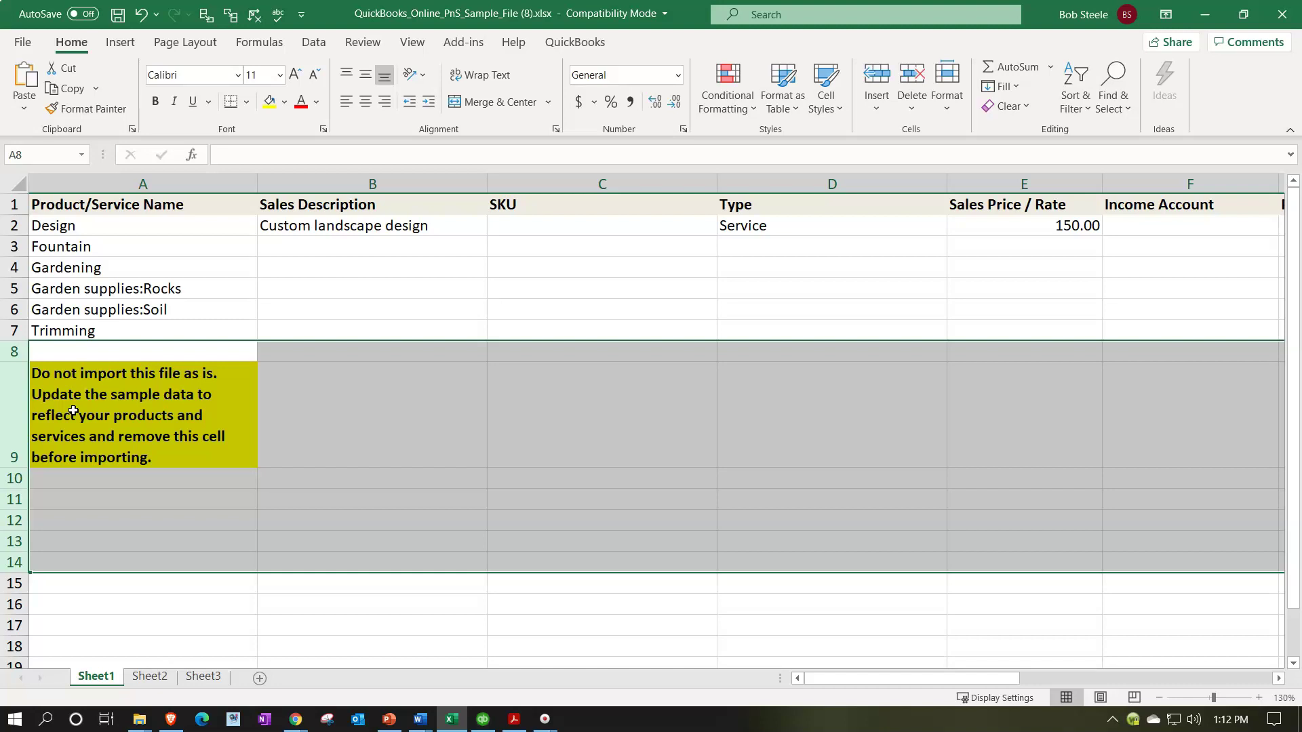
{"action": "right_click", "coordinate": [177, 520]}
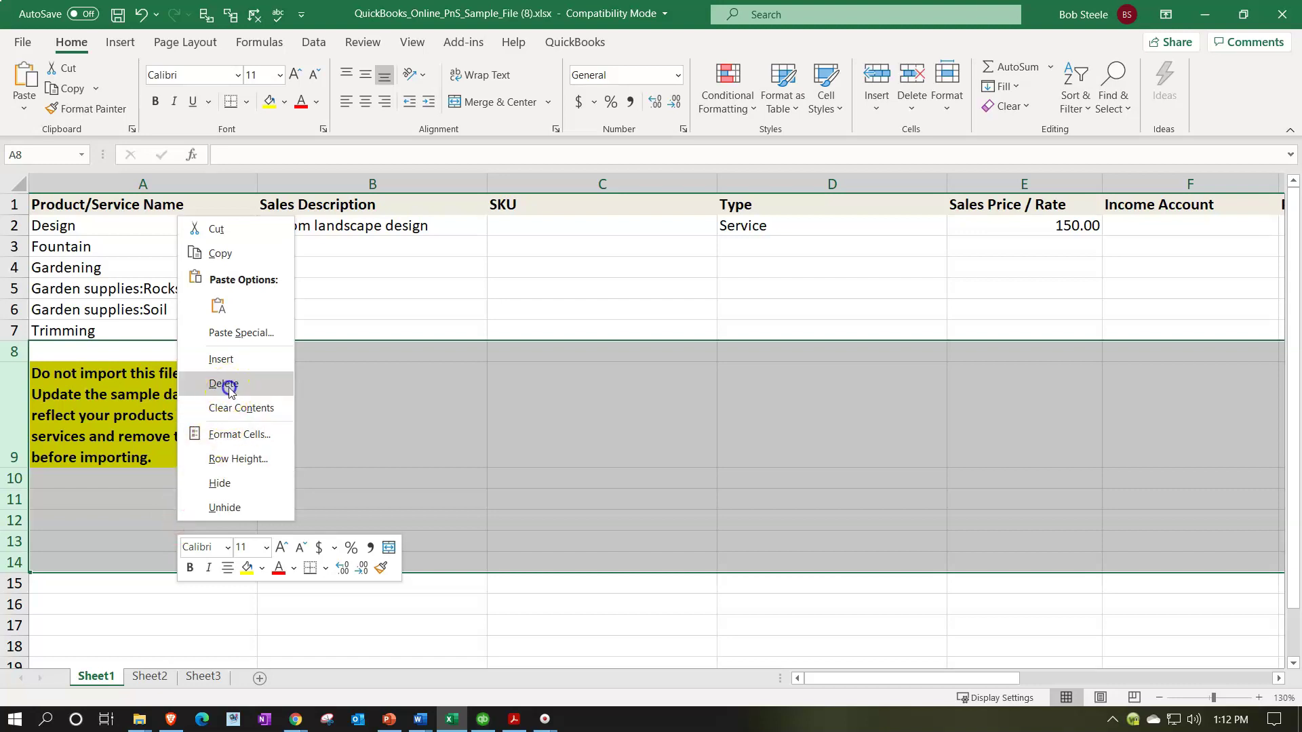
{"action": "left_click", "coordinate": [229, 384]}
{"action": "left_click", "coordinate": [252, 376]}
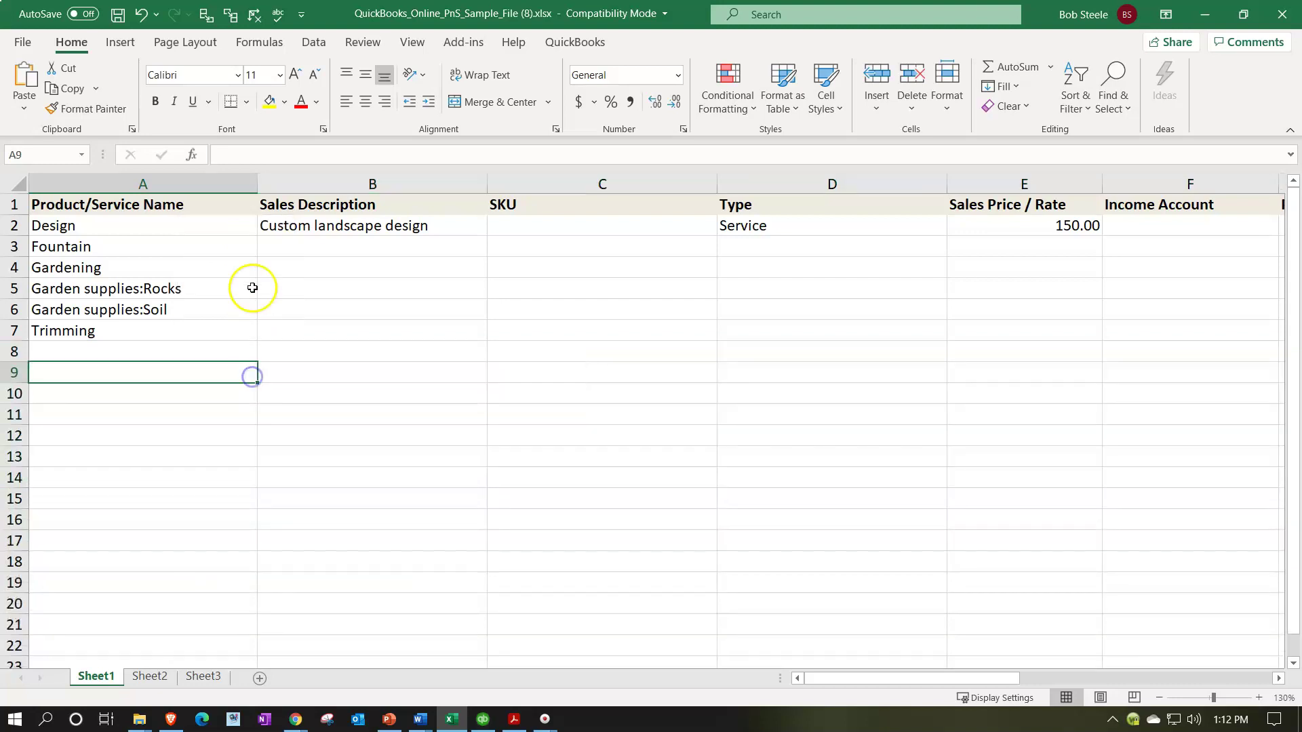
Clear the sample sales description in B2 and the sample product names in A2:A7.
{"action": "left_click", "coordinate": [274, 232]}
{"action": "key", "text": "Delete"}
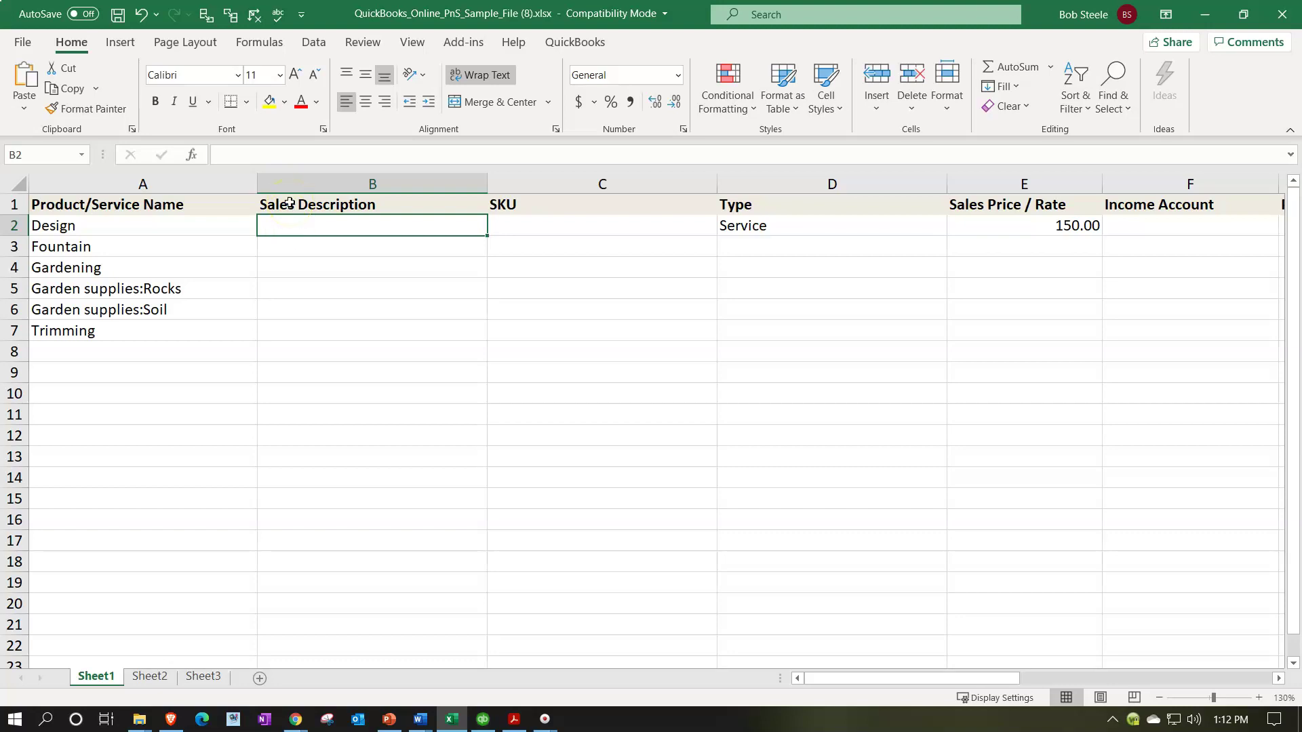
{"action": "left_click", "coordinate": [218, 245]}
{"action": "left_click_drag", "start_coordinate": [160, 223], "coordinate": [159, 336]}
{"action": "key", "text": "Delete"}
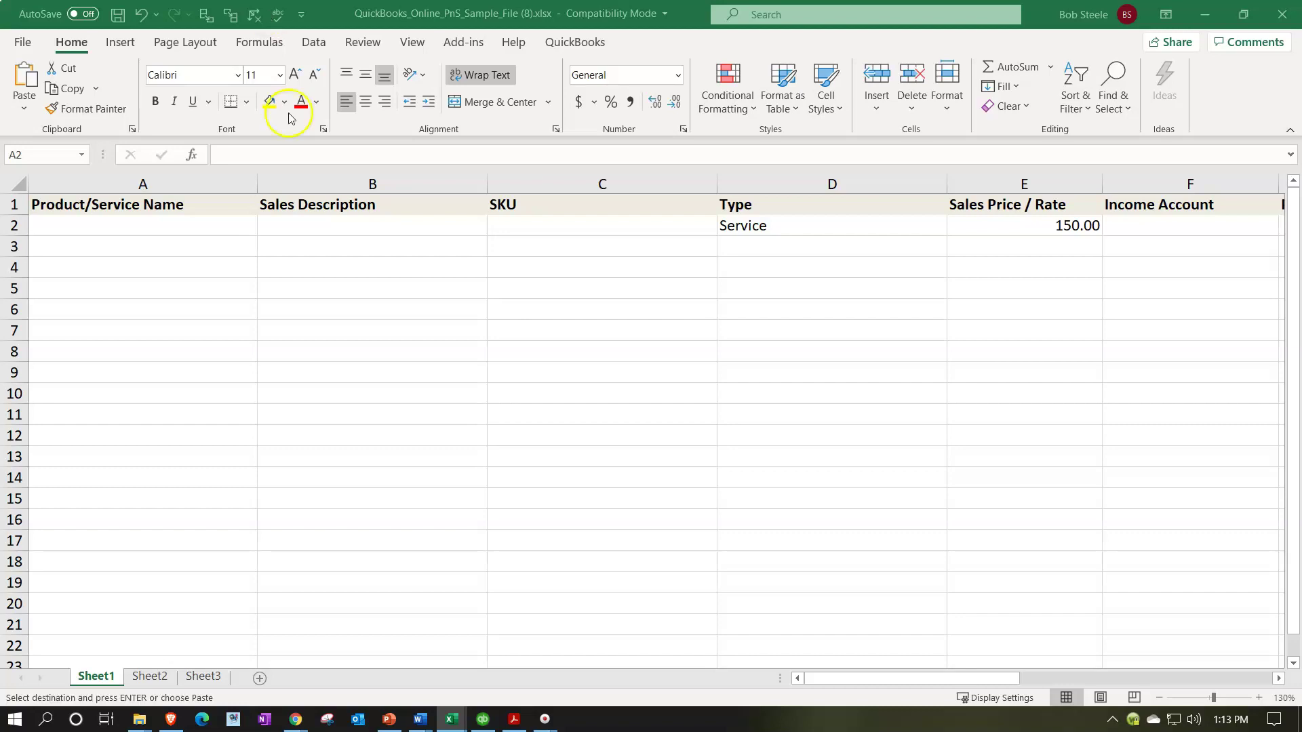
Enter Diagnostic as both the product/service name and the sales description in row 2.
{"action": "left_click", "coordinate": [185, 228]}
{"action": "type", "text": "Diagnostic"}
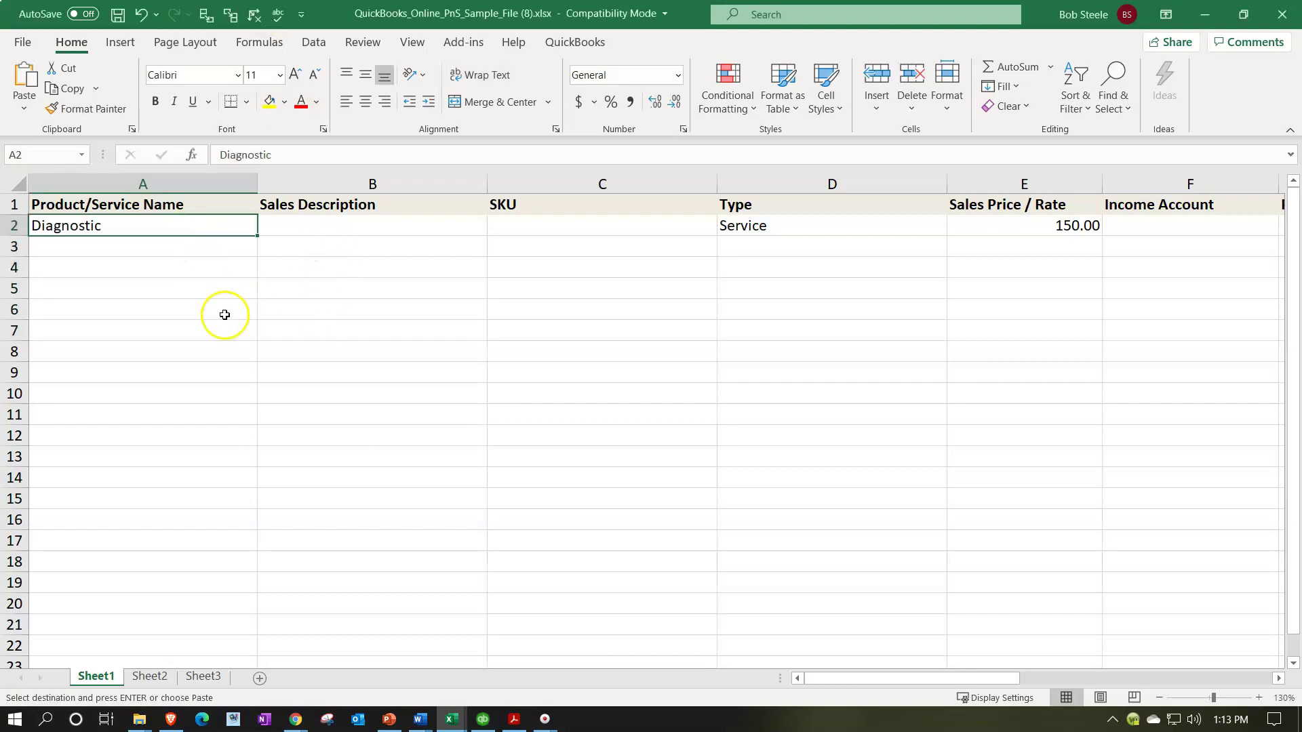
{"action": "key", "text": "Tab"}
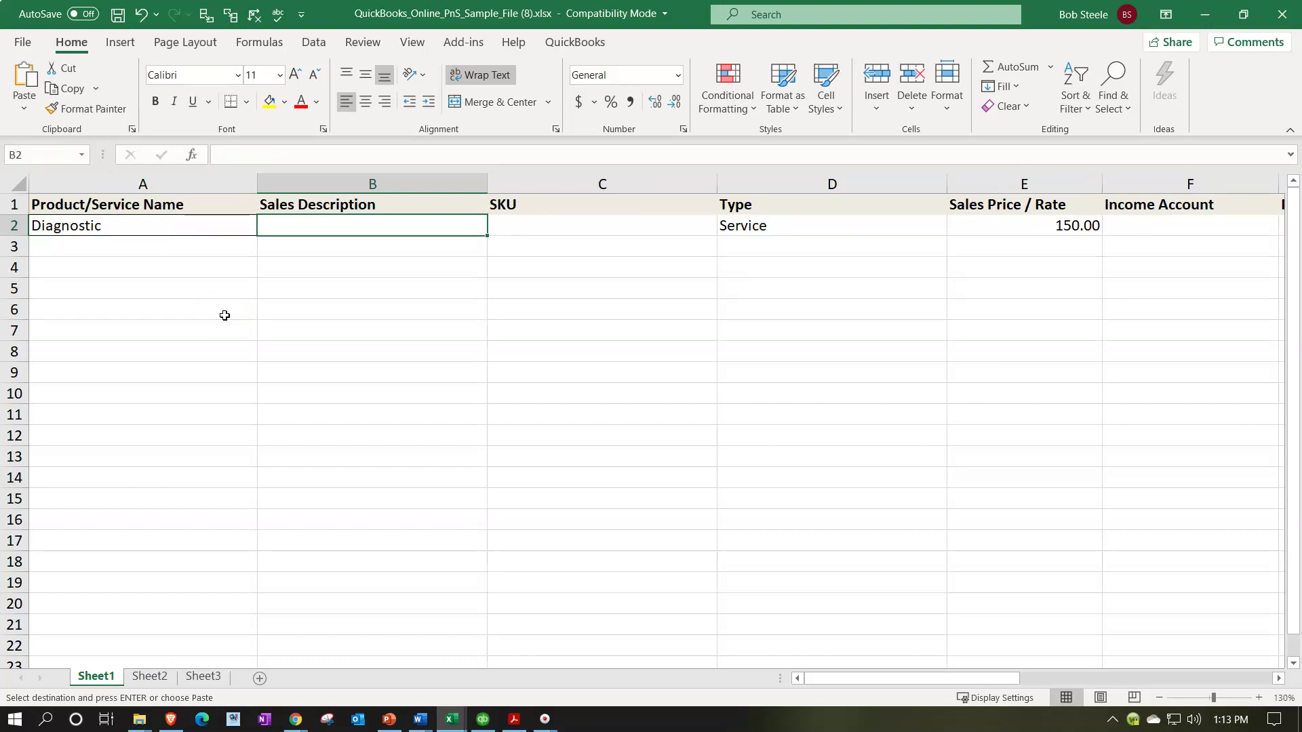
{"action": "type", "text": "Diagnostic"}
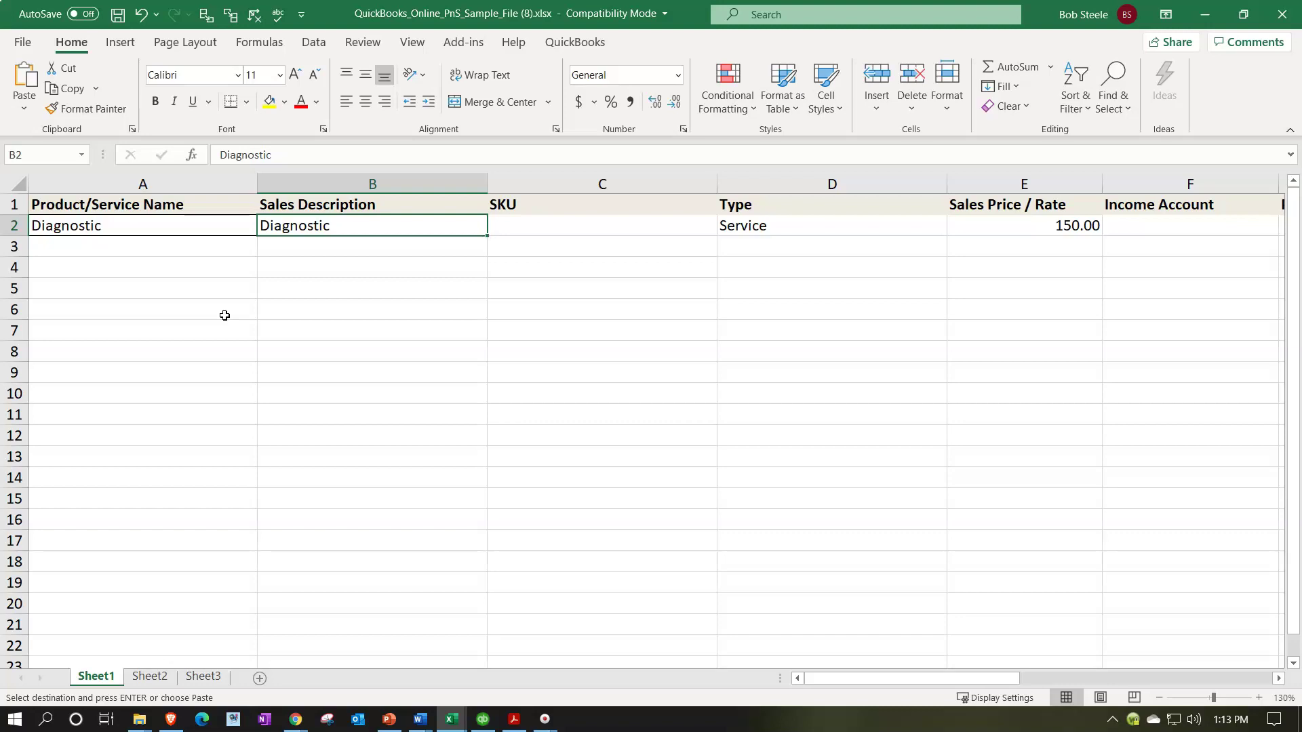
{"action": "key", "text": "Right"}
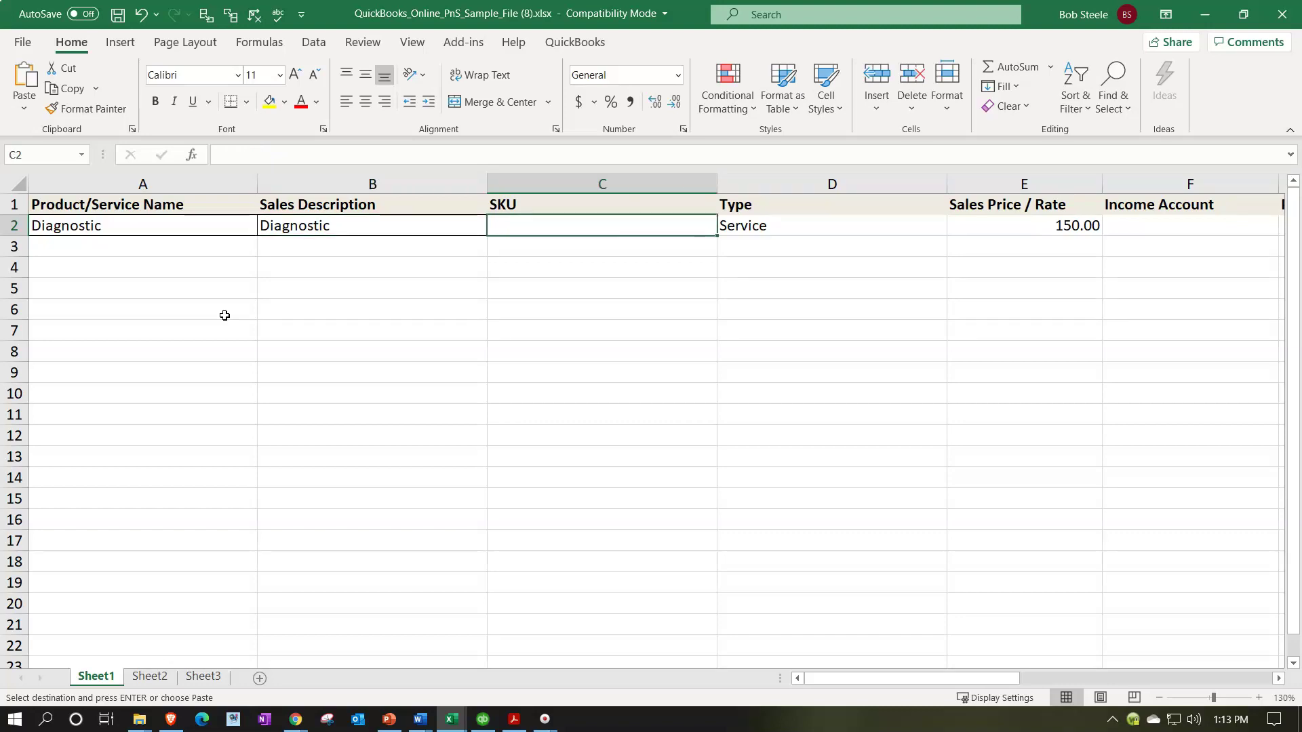
Keep Service as the Diagnostic item's type, set its sales price to 68 and go to its Income Account cell.
{"action": "key", "text": "Right"}
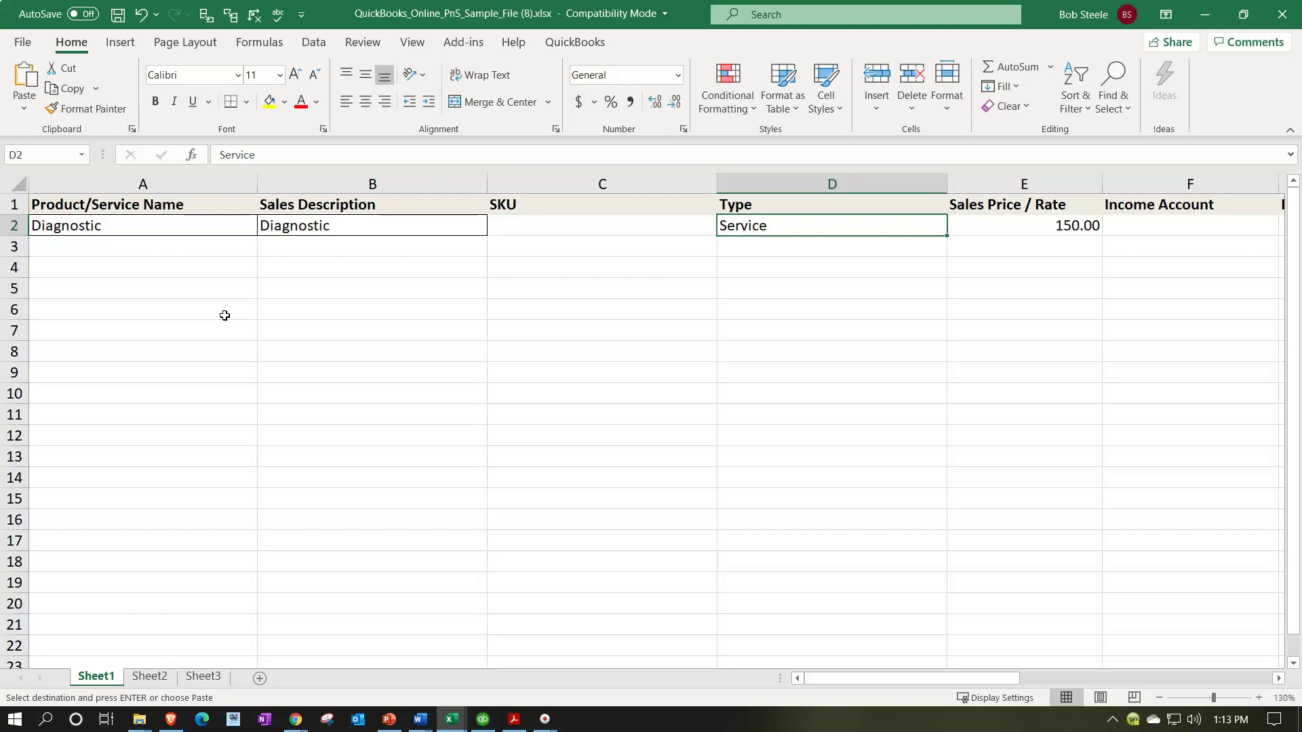
{"action": "key", "text": "Right"}
{"action": "key", "text": "Delete"}
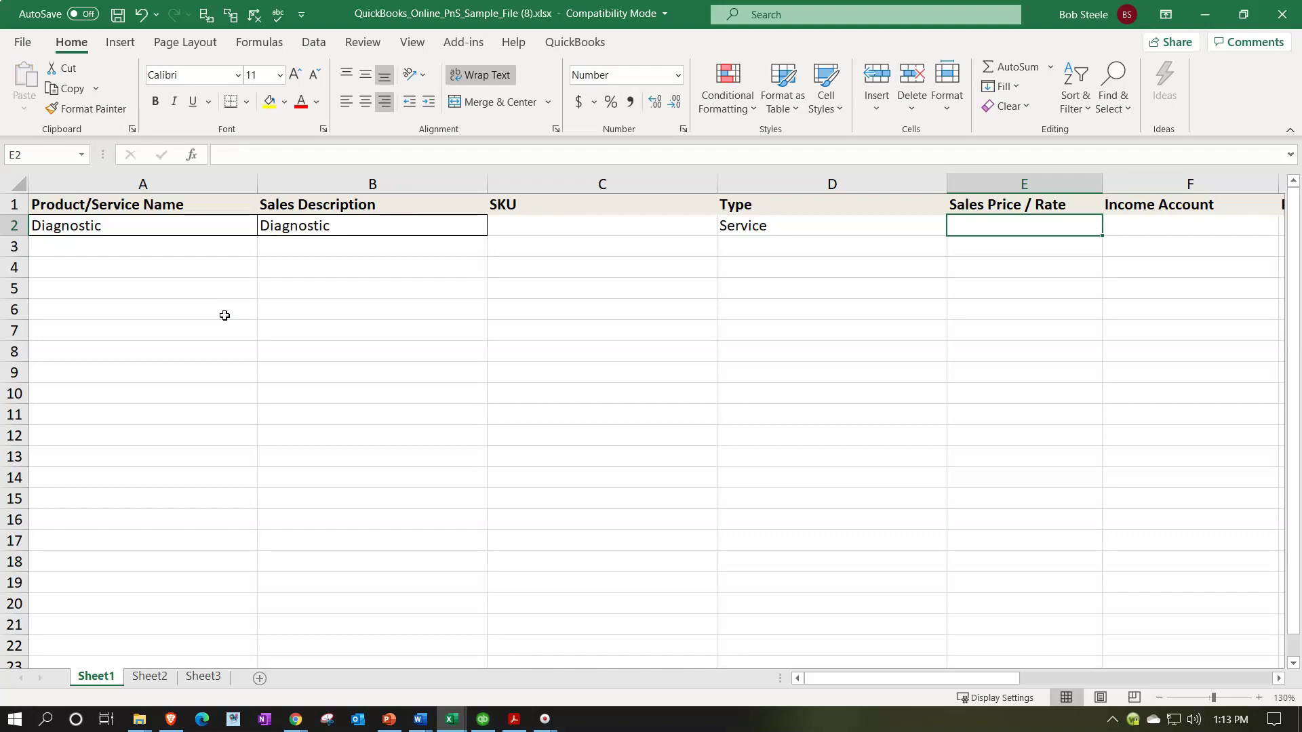
{"action": "type", "text": "68"}
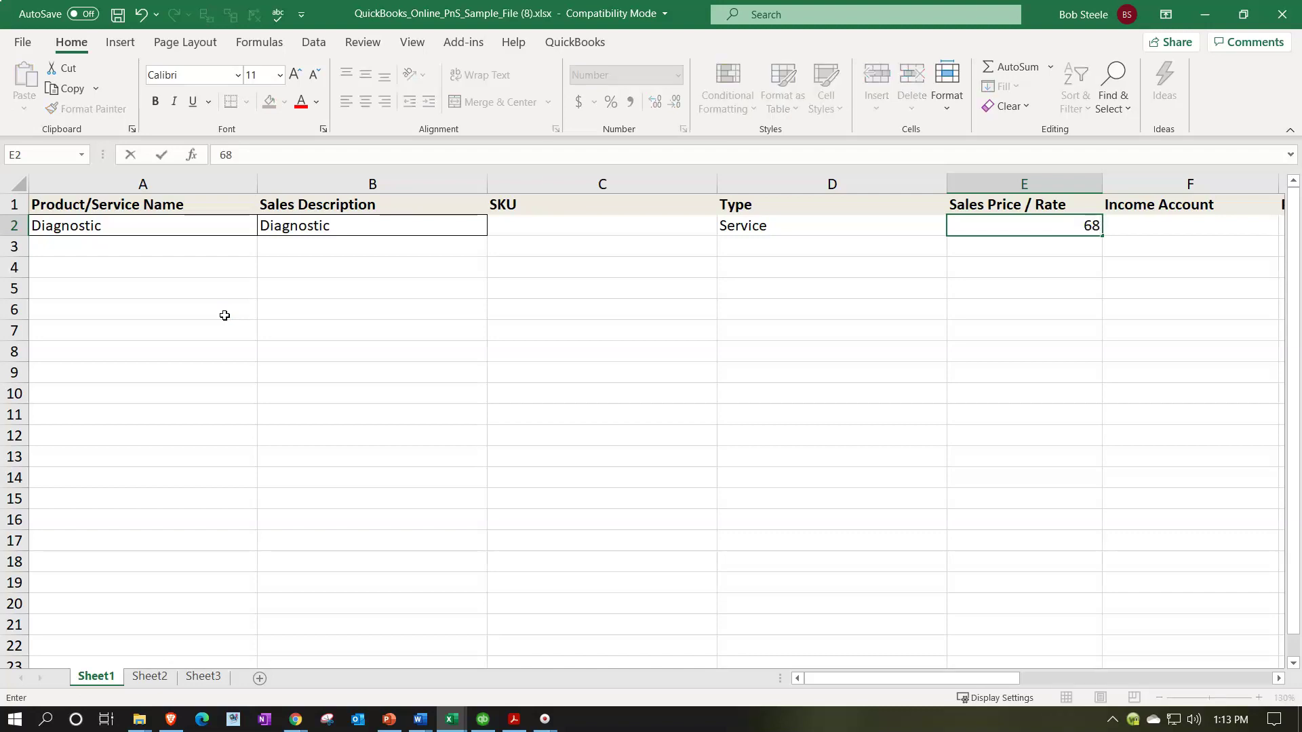
{"action": "key", "text": "Tab"}
{"action": "key", "text": "Tab"}
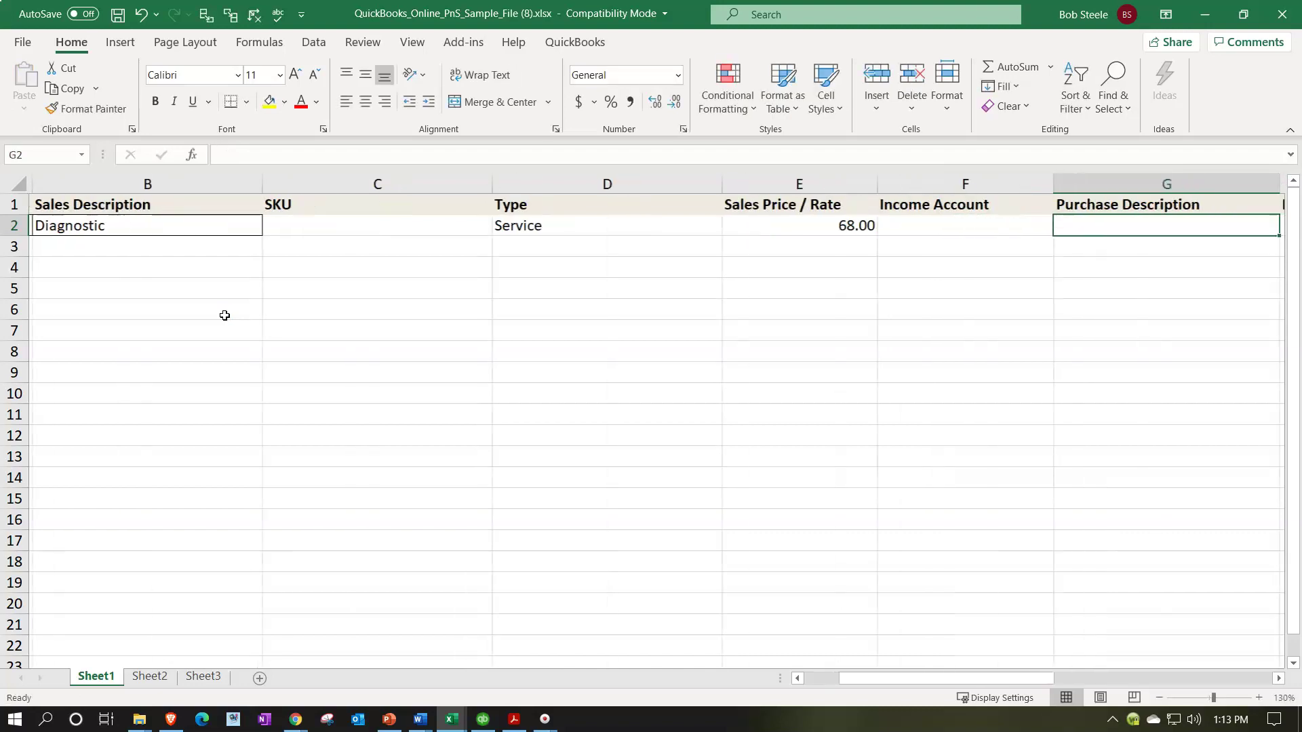
{"action": "key", "text": "shift+Tab"}
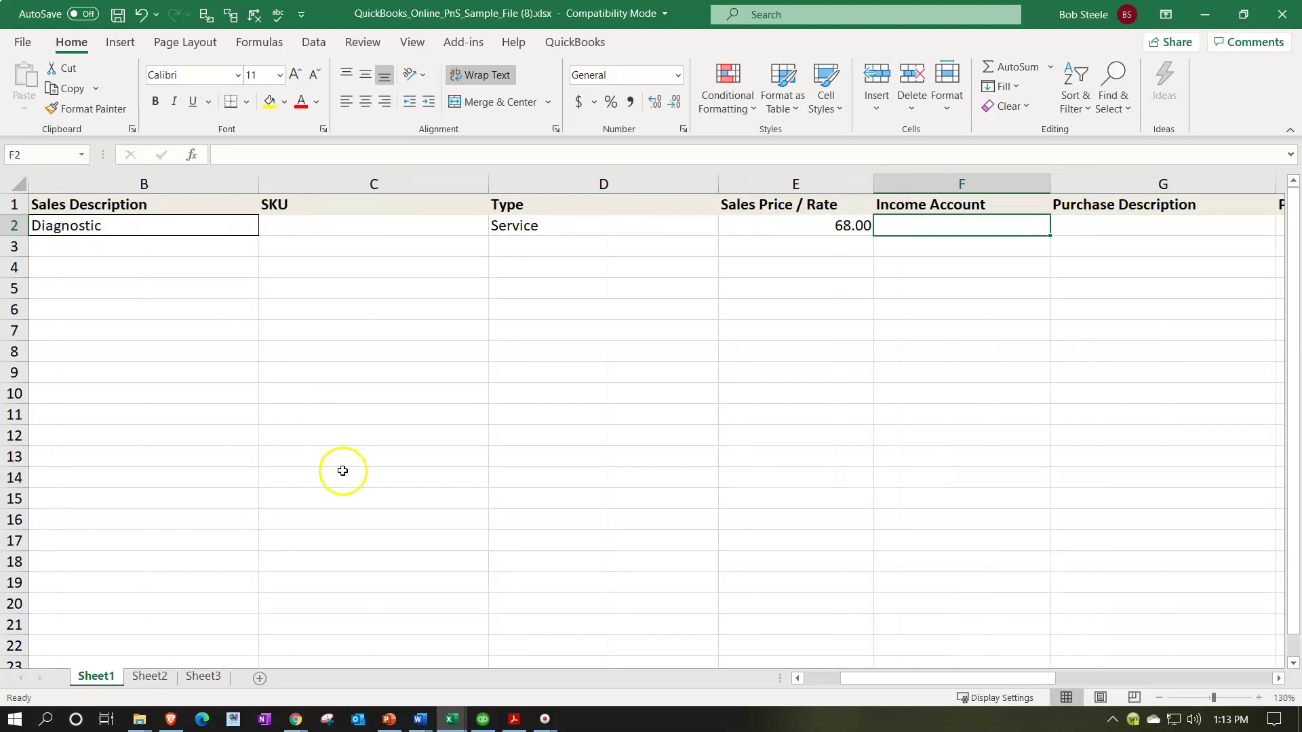
Switch to QuickBooks Online in Chrome, duplicate its browser tab and close the import page in the duplicate.
{"action": "mouse_move", "coordinate": [483, 717]}
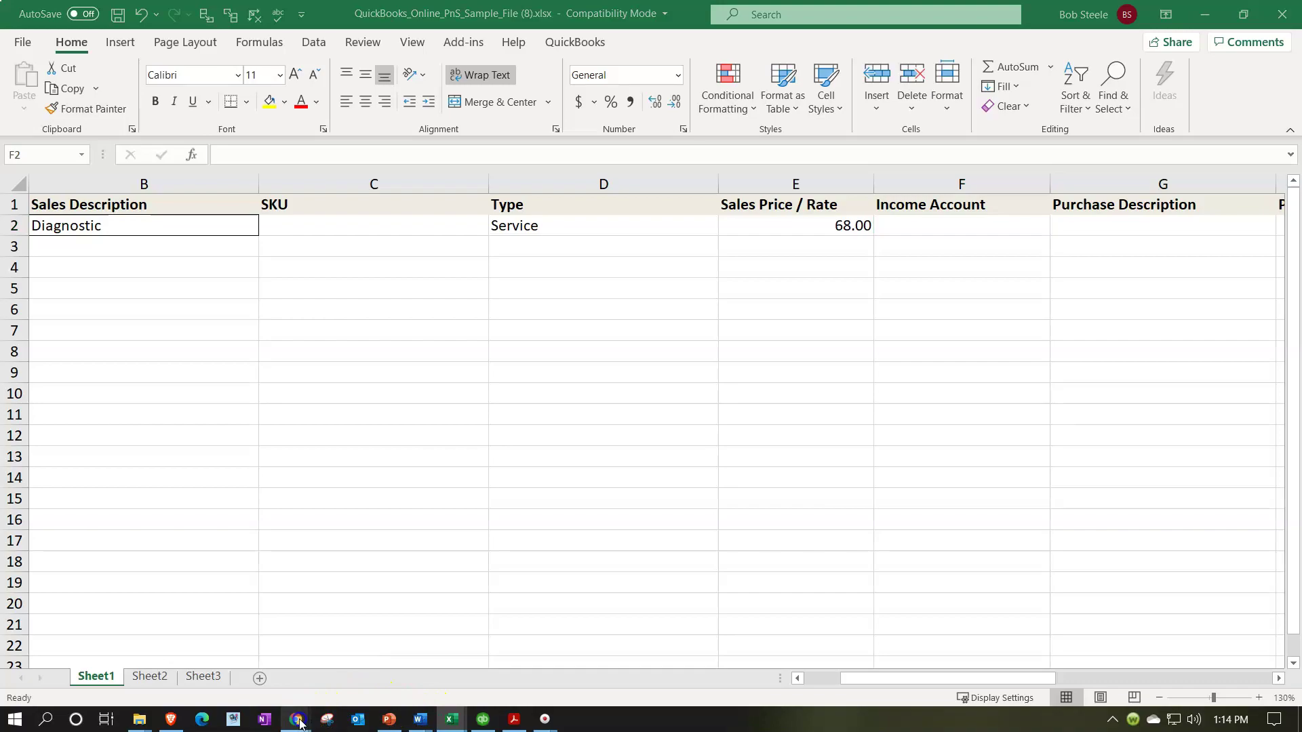
{"action": "mouse_move", "coordinate": [298, 719]}
{"action": "left_click", "coordinate": [255, 640]}
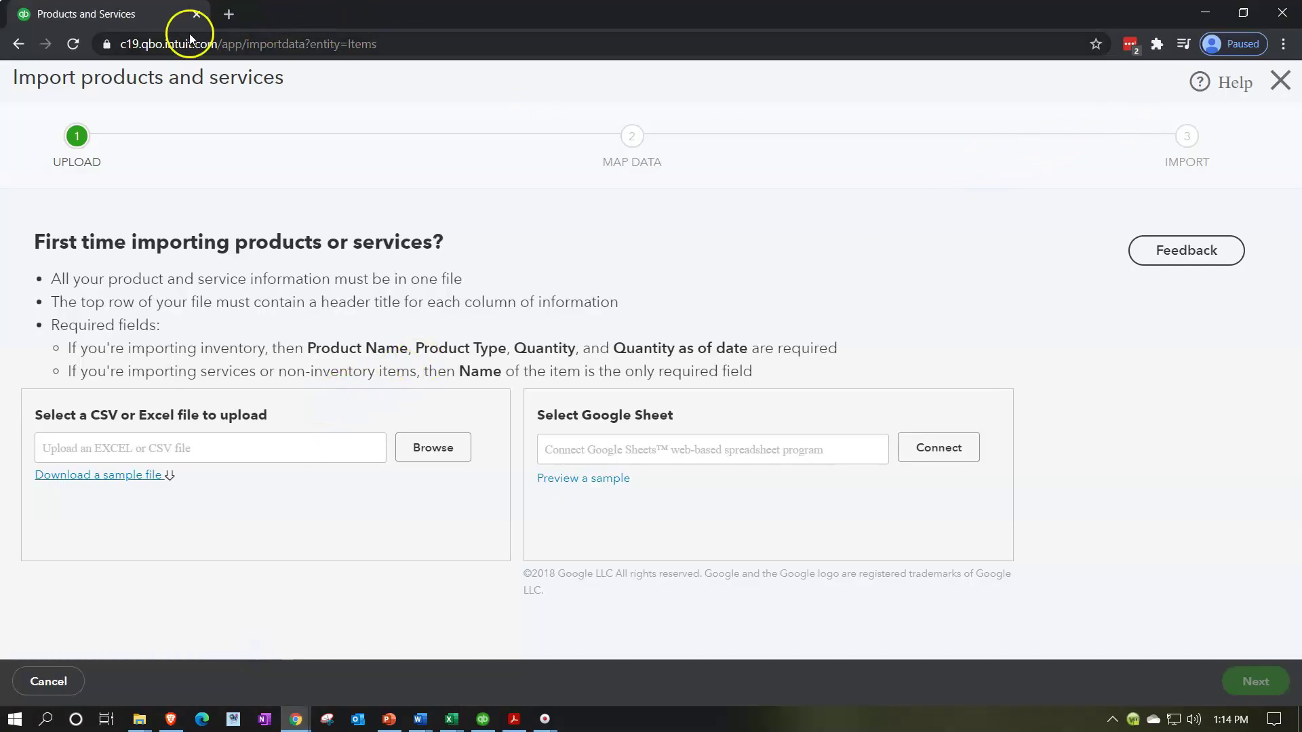
{"action": "right_click", "coordinate": [143, 18]}
{"action": "left_click", "coordinate": [152, 94]}
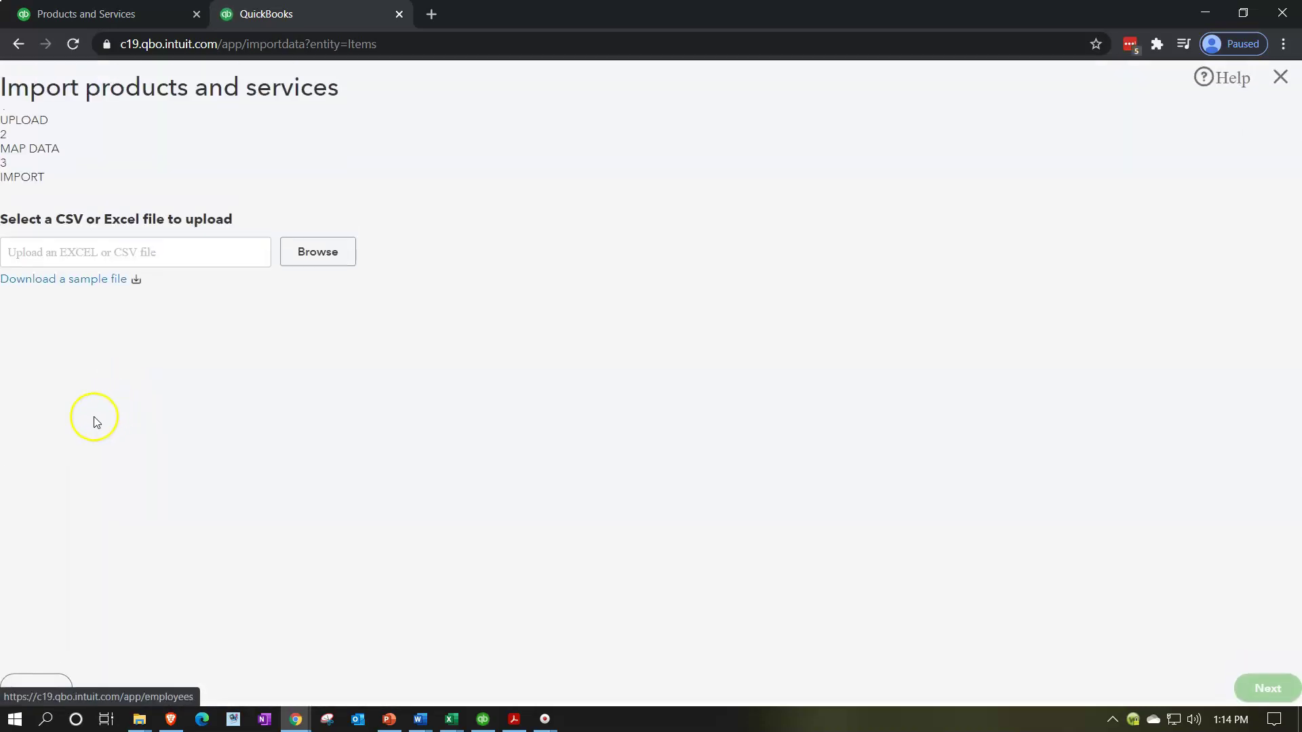
{"action": "left_click", "coordinate": [1280, 82]}
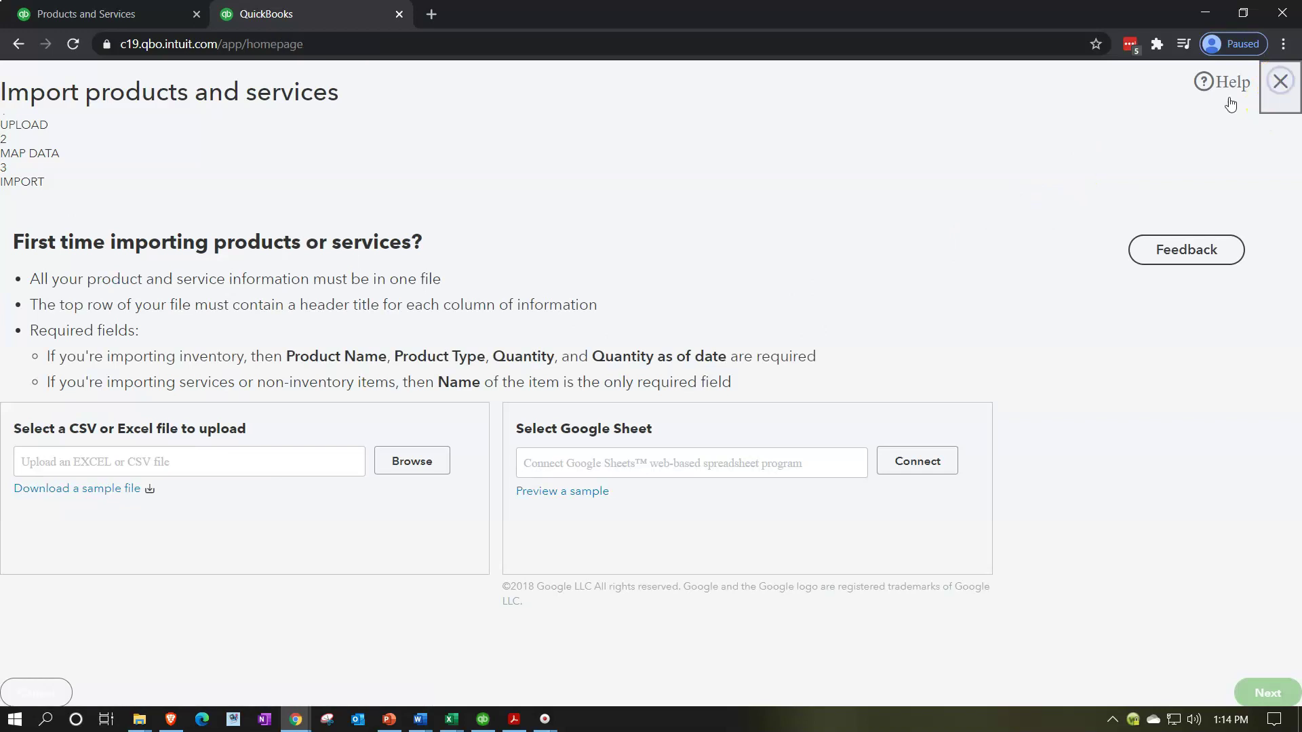
Close the import page, open the company's chart of accounts and find the Sales income account.
{"action": "left_click", "coordinate": [1279, 81]}
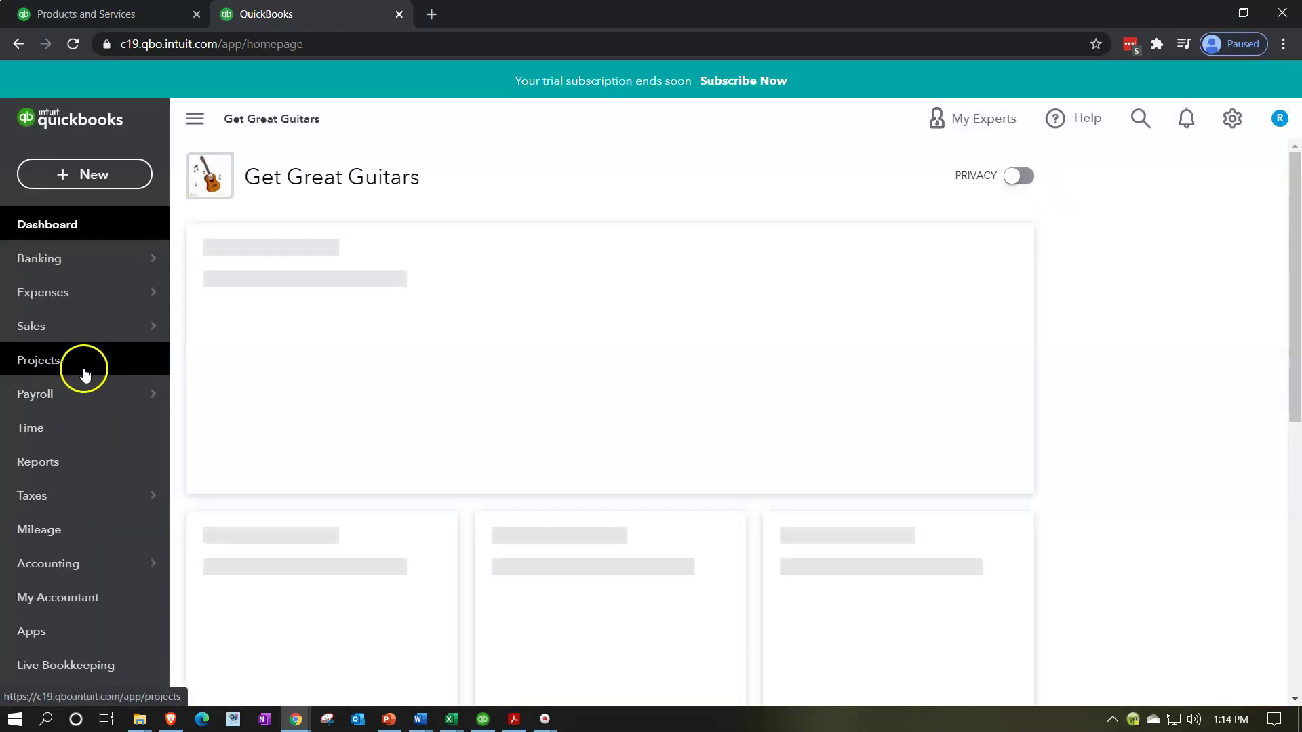
{"action": "left_click", "coordinate": [78, 574]}
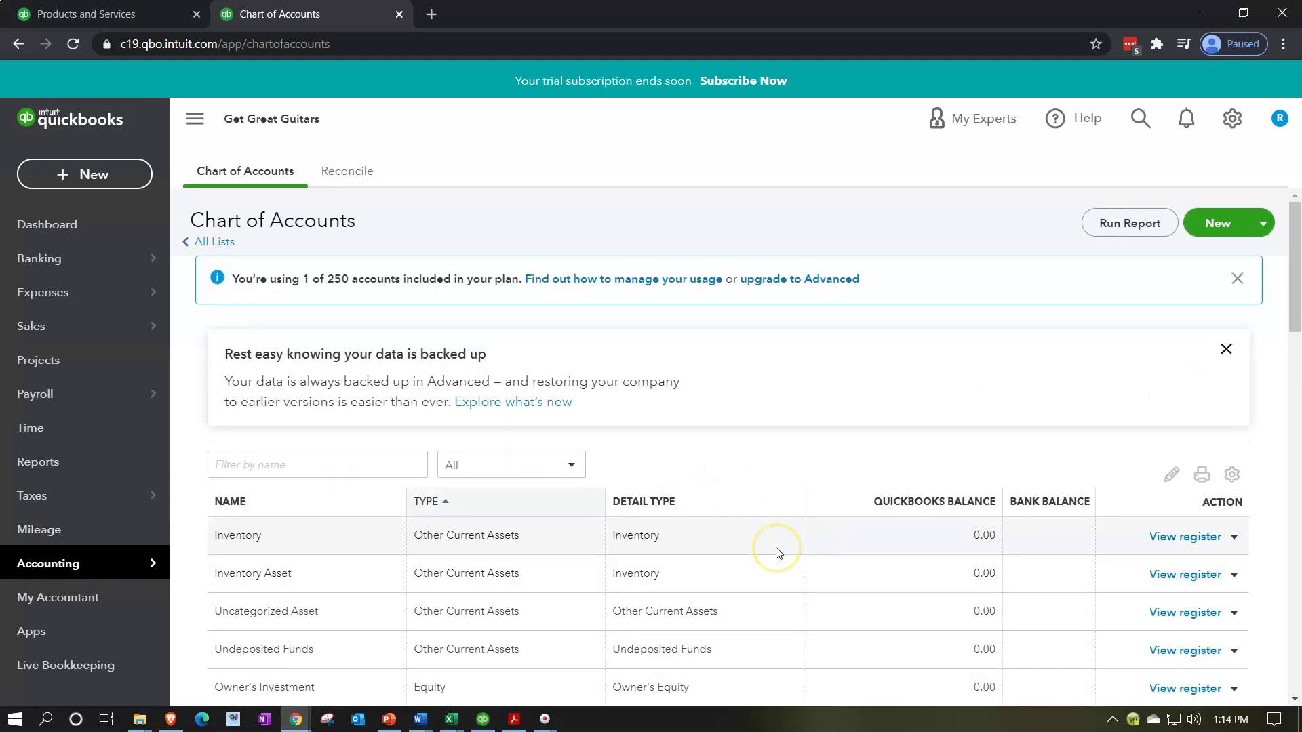
{"action": "scroll", "coordinate": [778, 552], "scroll_direction": "down", "scroll_amount": 6}
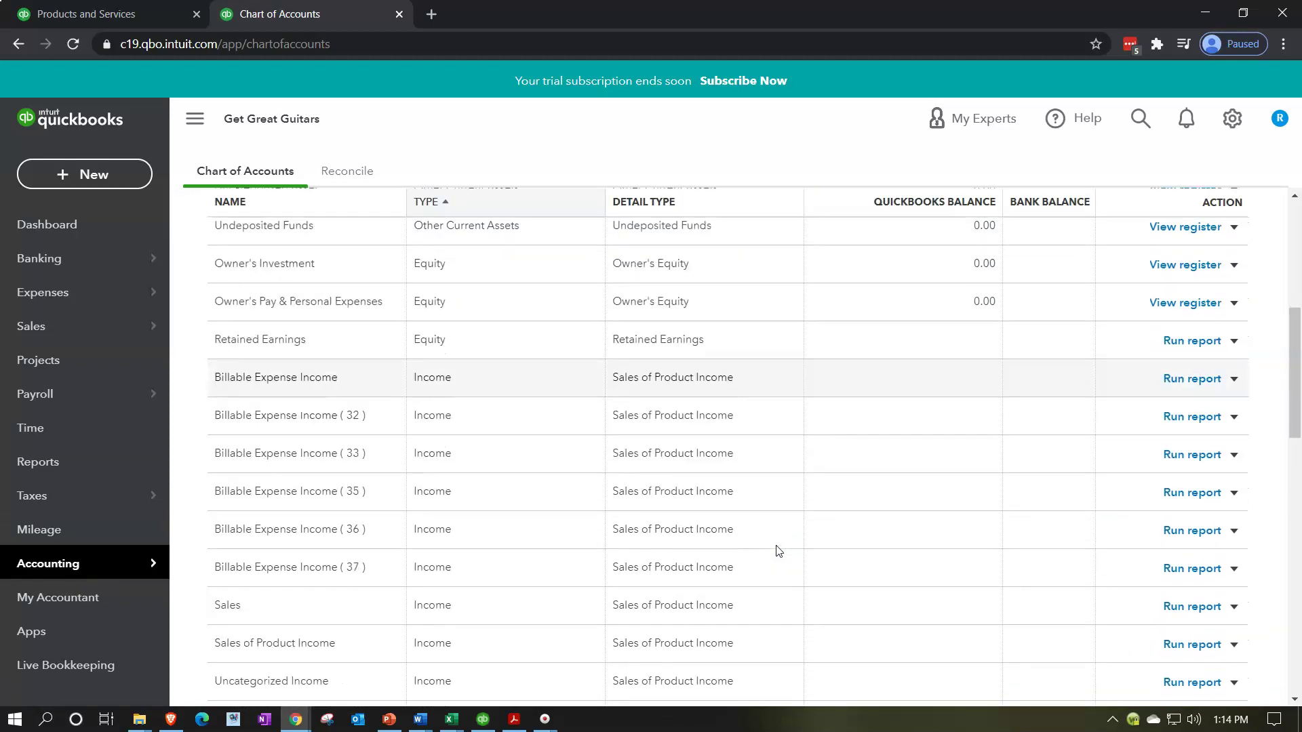
{"action": "scroll", "coordinate": [375, 406], "scroll_direction": "down", "scroll_amount": 1}
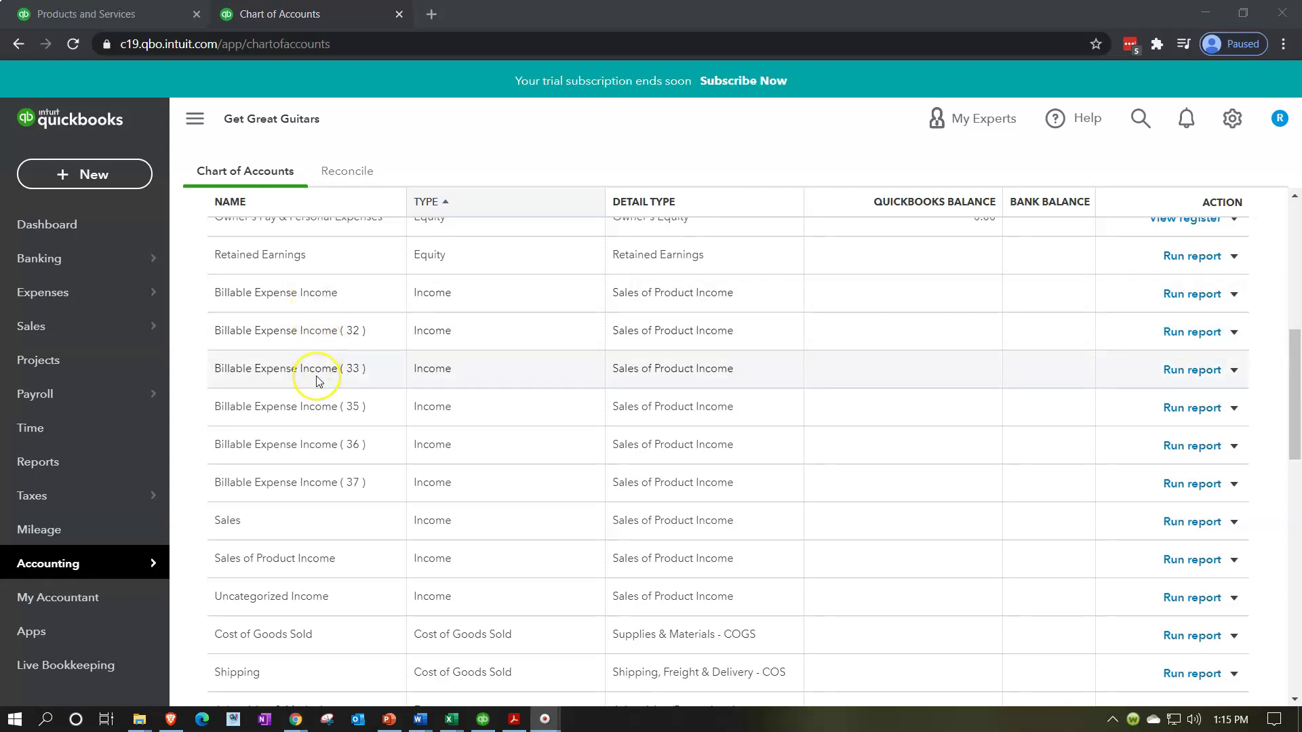
{"action": "scroll", "coordinate": [315, 377], "scroll_direction": "down", "scroll_amount": 1}
{"action": "scroll", "coordinate": [484, 422], "scroll_direction": "down", "scroll_amount": 1}
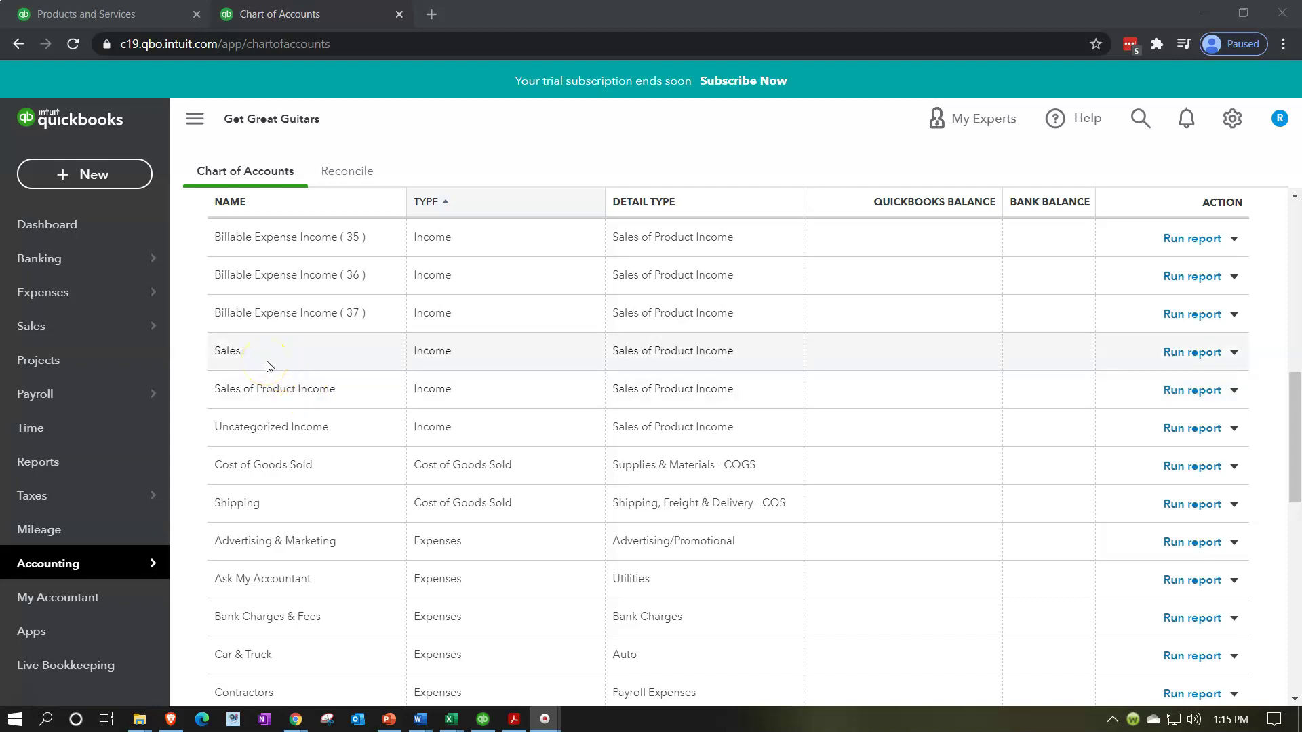
Rename the Sales income account as Service and save the account.
{"action": "left_click", "coordinate": [1234, 352]}
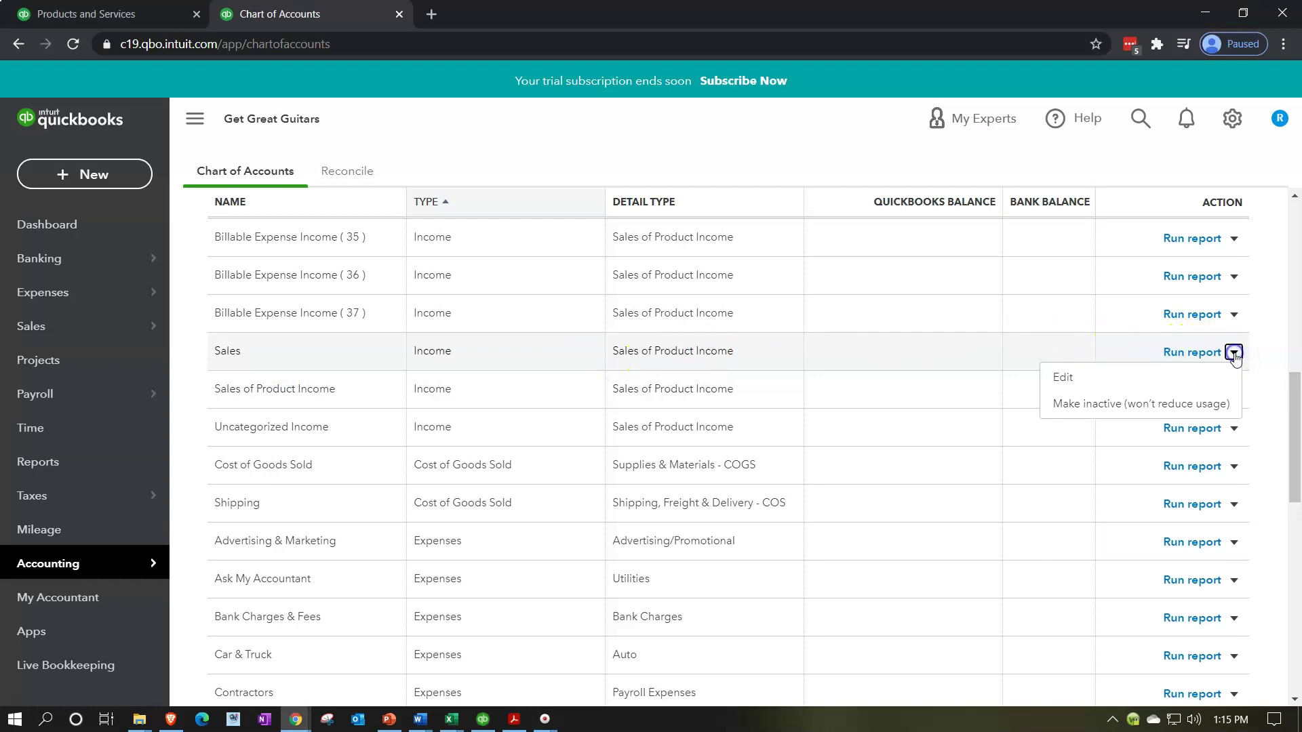
{"action": "left_click", "coordinate": [1140, 376]}
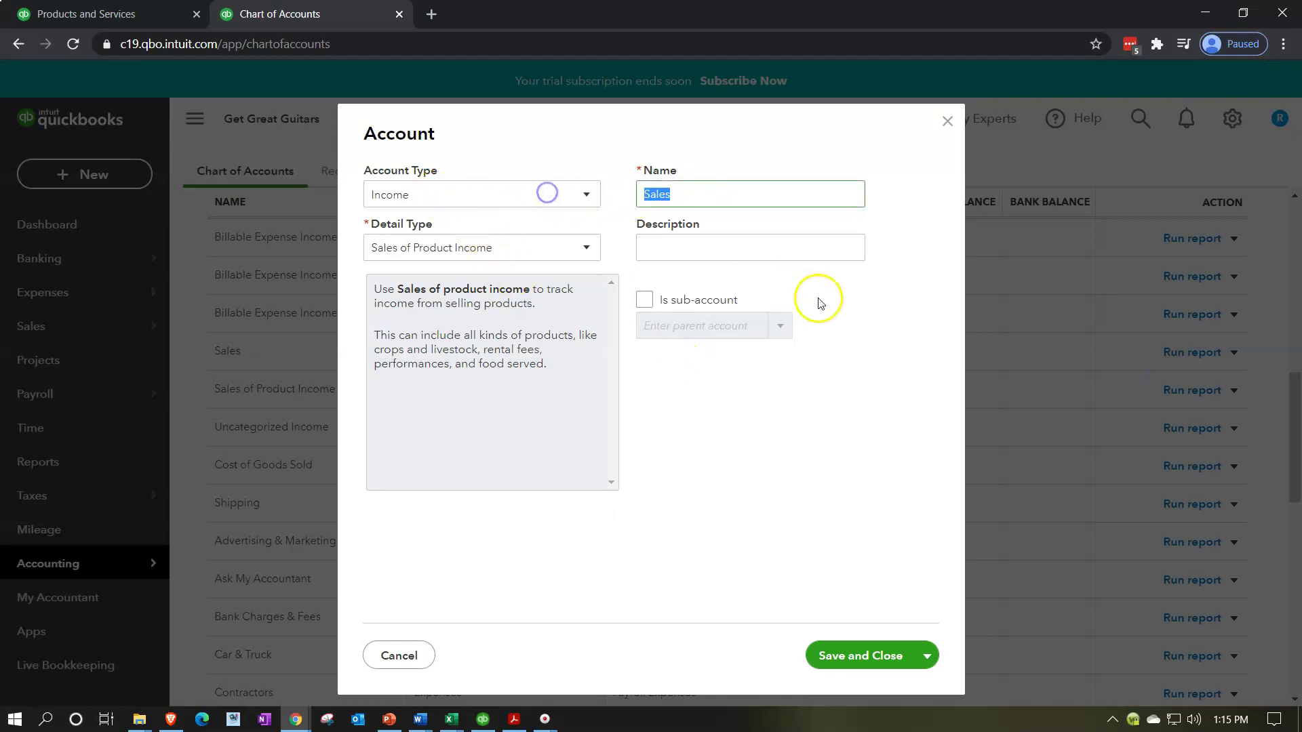
{"action": "type", "text": "Service"}
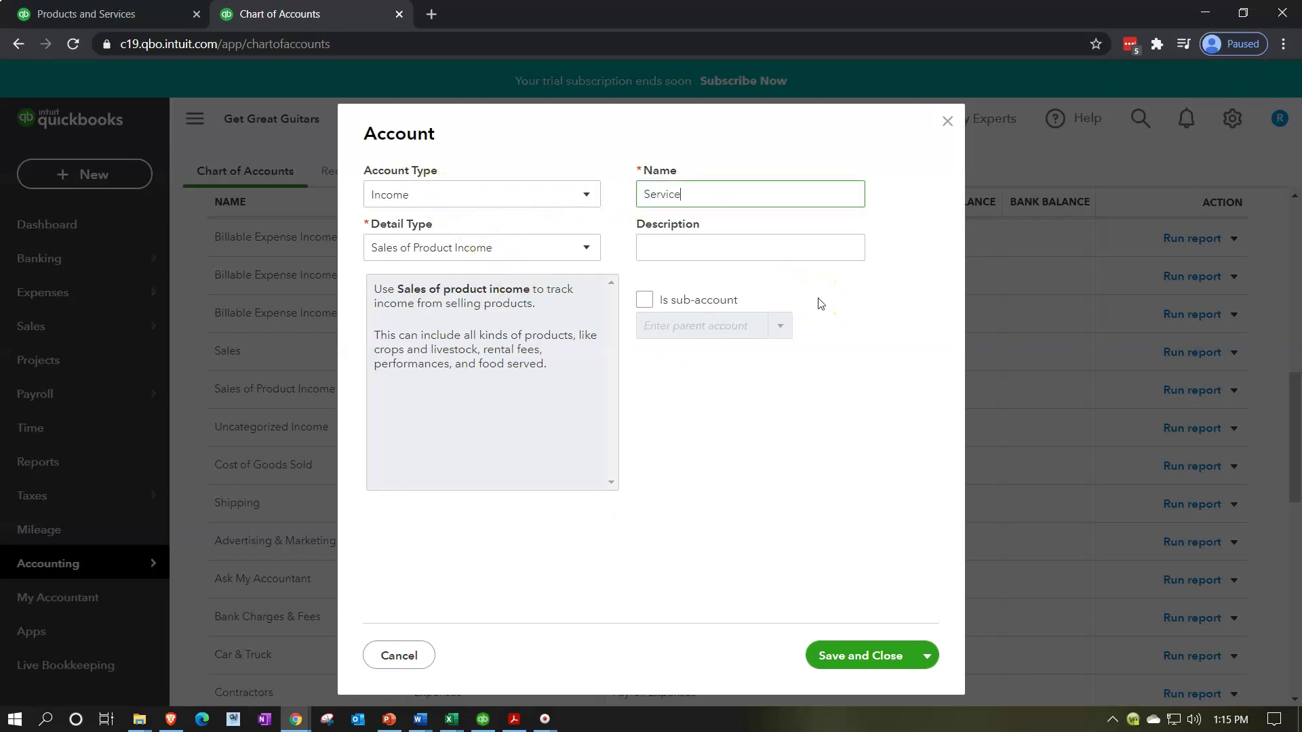
{"action": "key", "text": "Tab"}
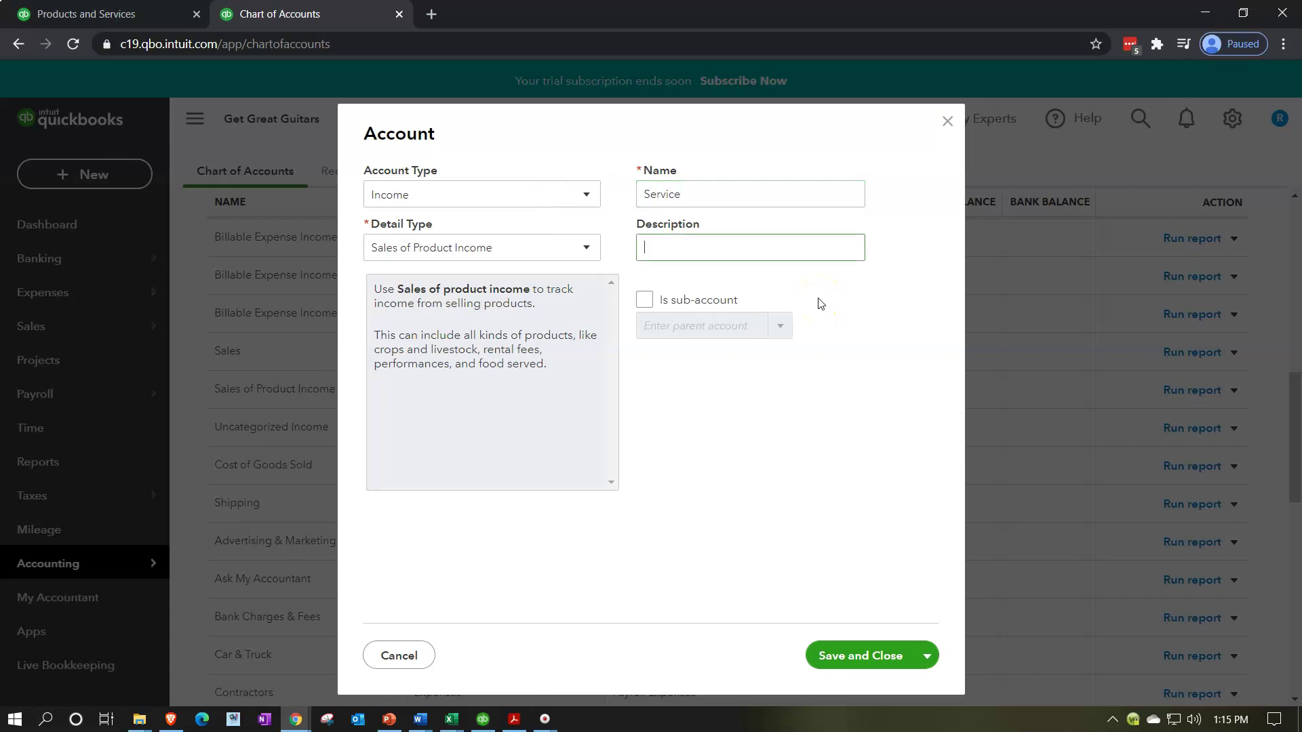
{"action": "left_click", "coordinate": [865, 668]}
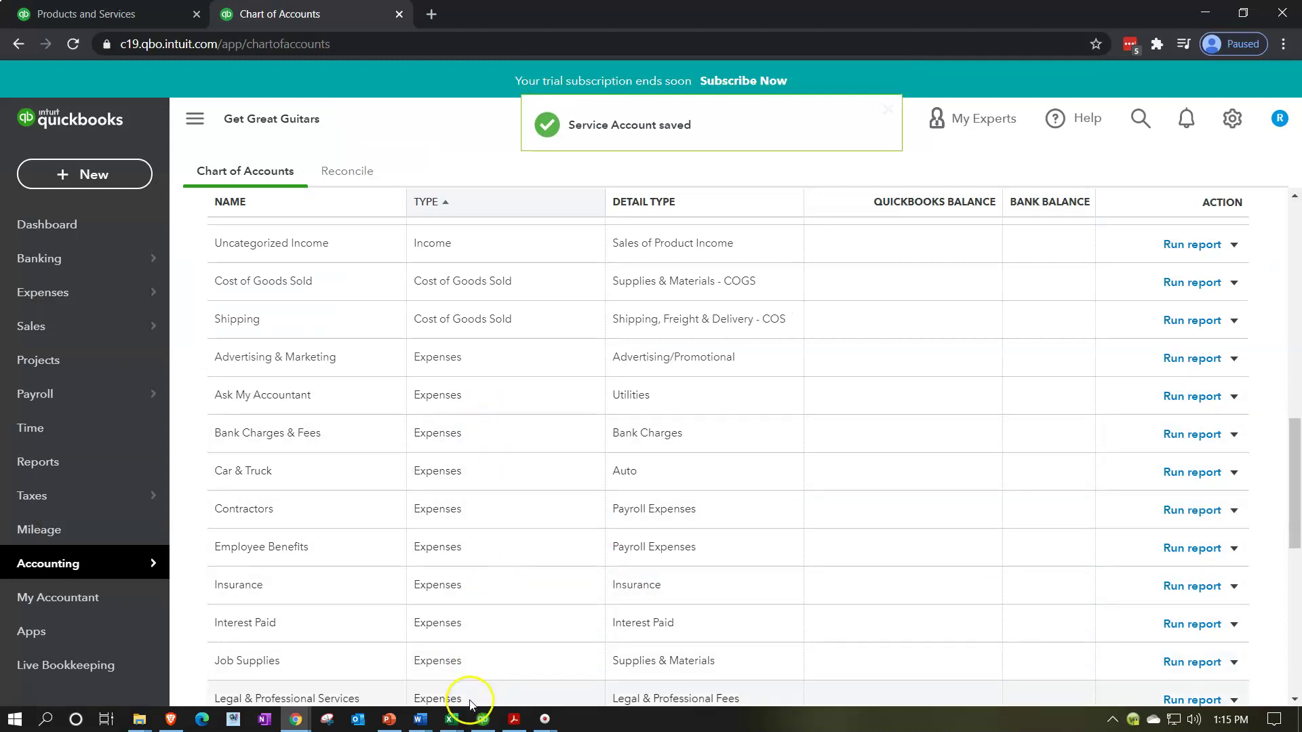
Switch to the sample file in Excel, enter Service as Diagnostic's income account and leave the remaining row 2 columns blank.
{"action": "mouse_move", "coordinate": [458, 716]}
{"action": "left_click", "coordinate": [381, 656]}
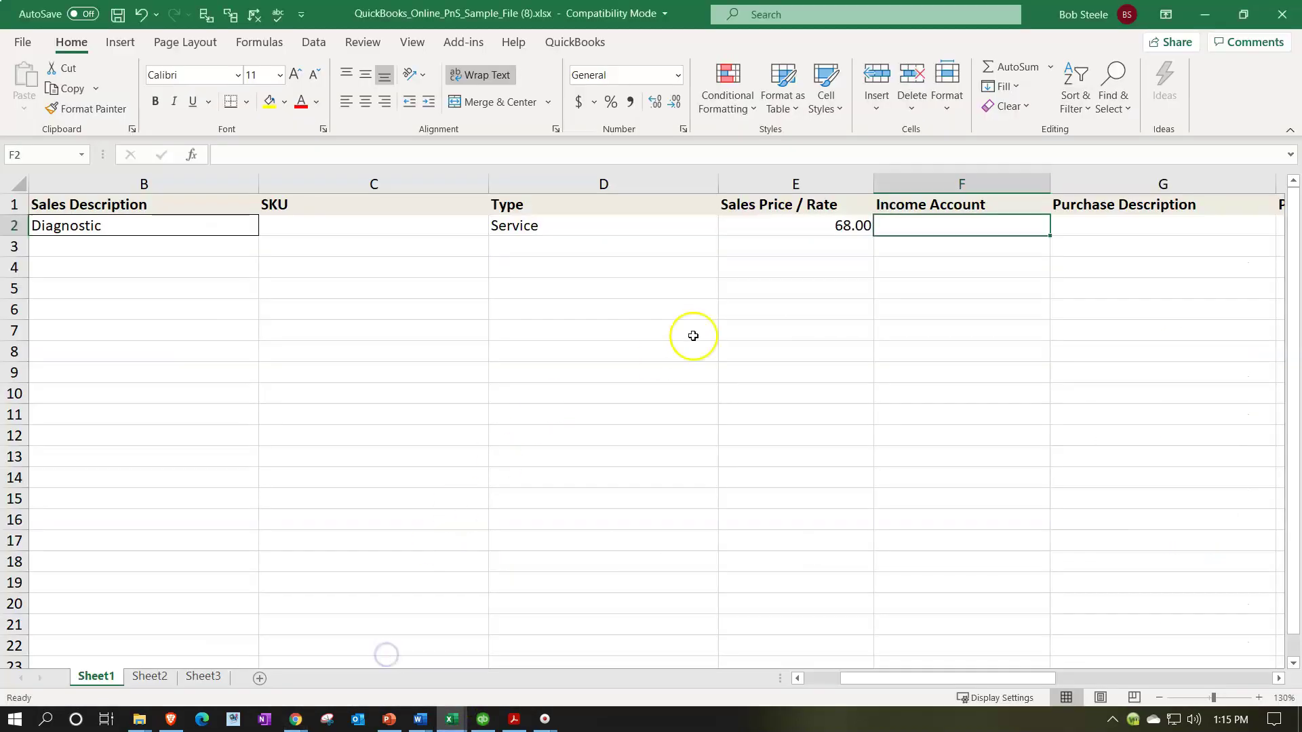
{"action": "type", "text": "Service"}
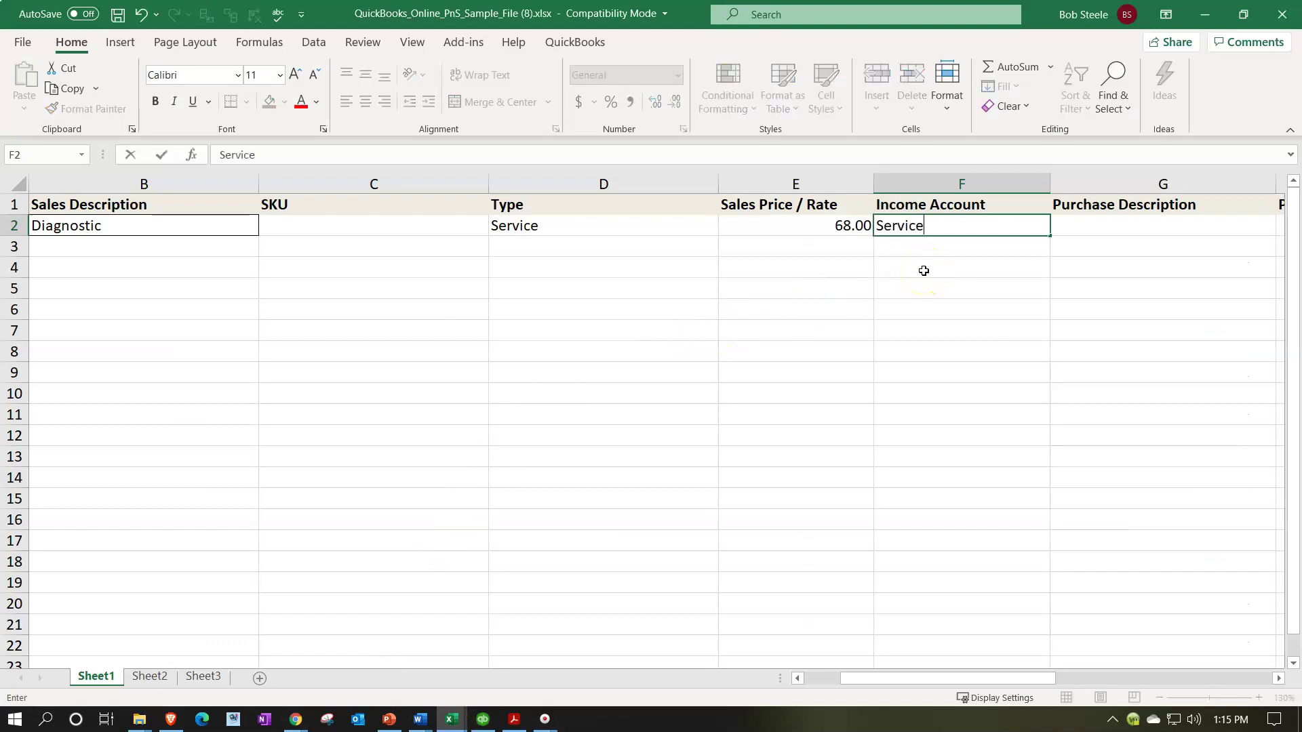
{"action": "key", "text": "Tab"}
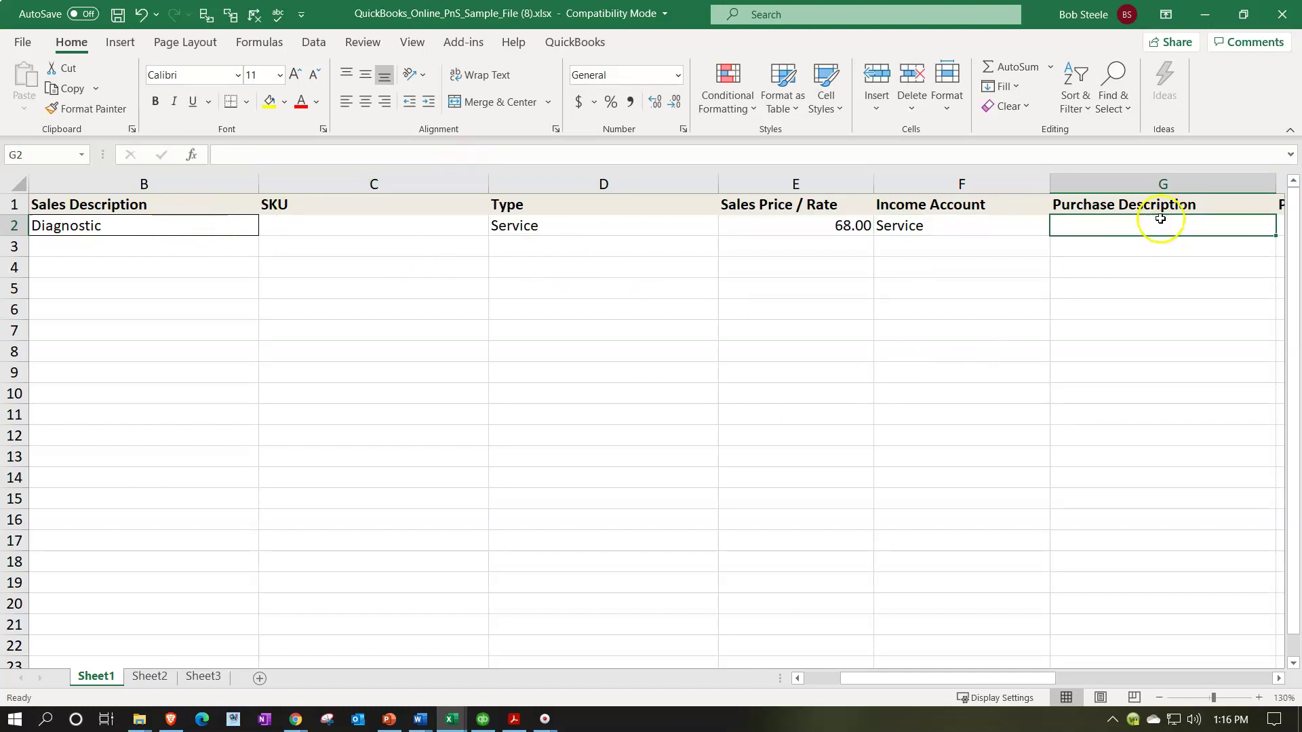
{"action": "key", "text": "Tab"}
{"action": "key", "text": "Tab"}
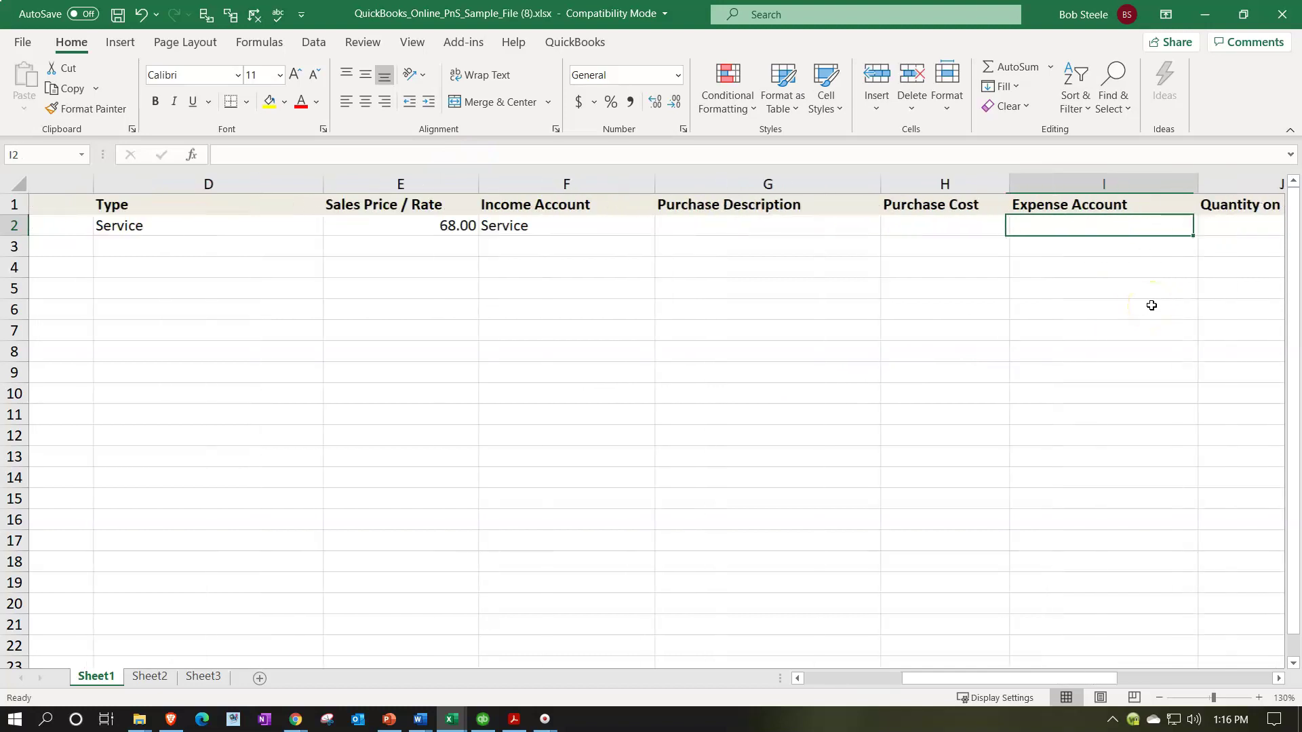
{"action": "key", "text": "Tab"}
{"action": "key", "text": "Tab"}
{"action": "key", "text": "Tab"}
{"action": "key", "text": "Tab"}
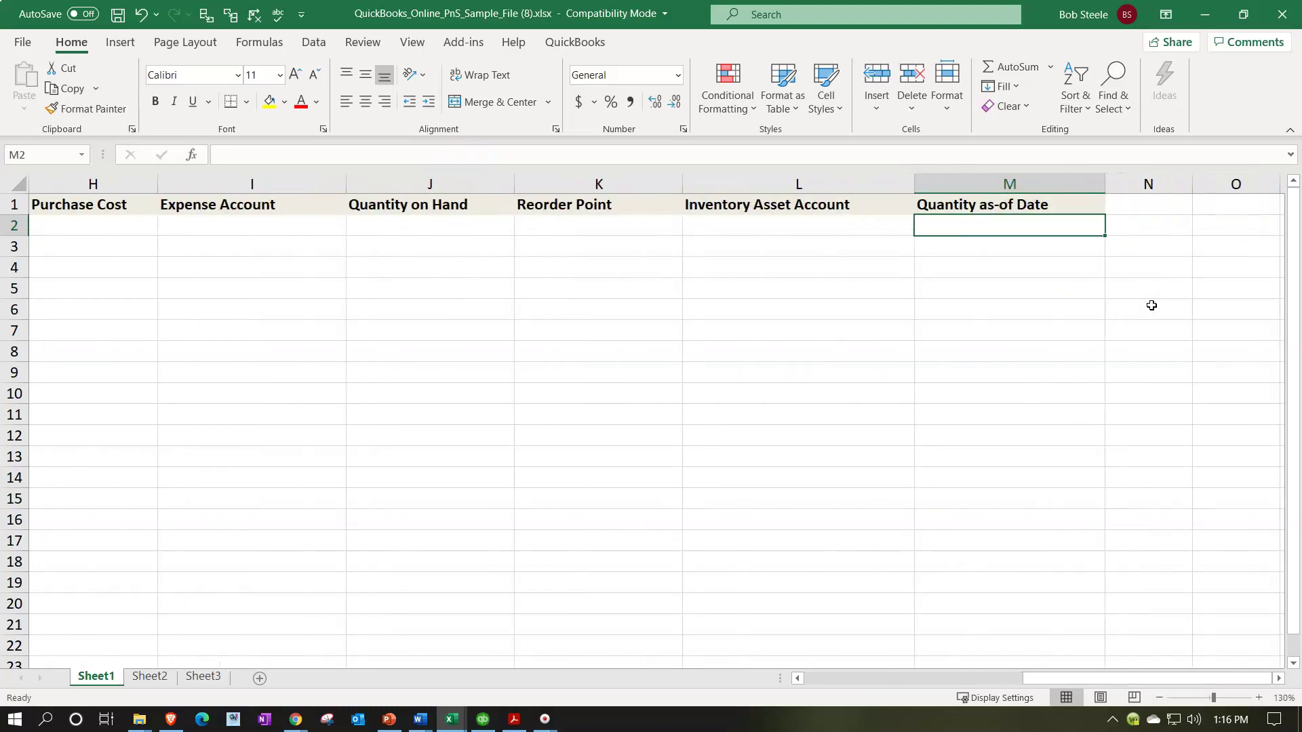
{"action": "key", "text": "Return"}
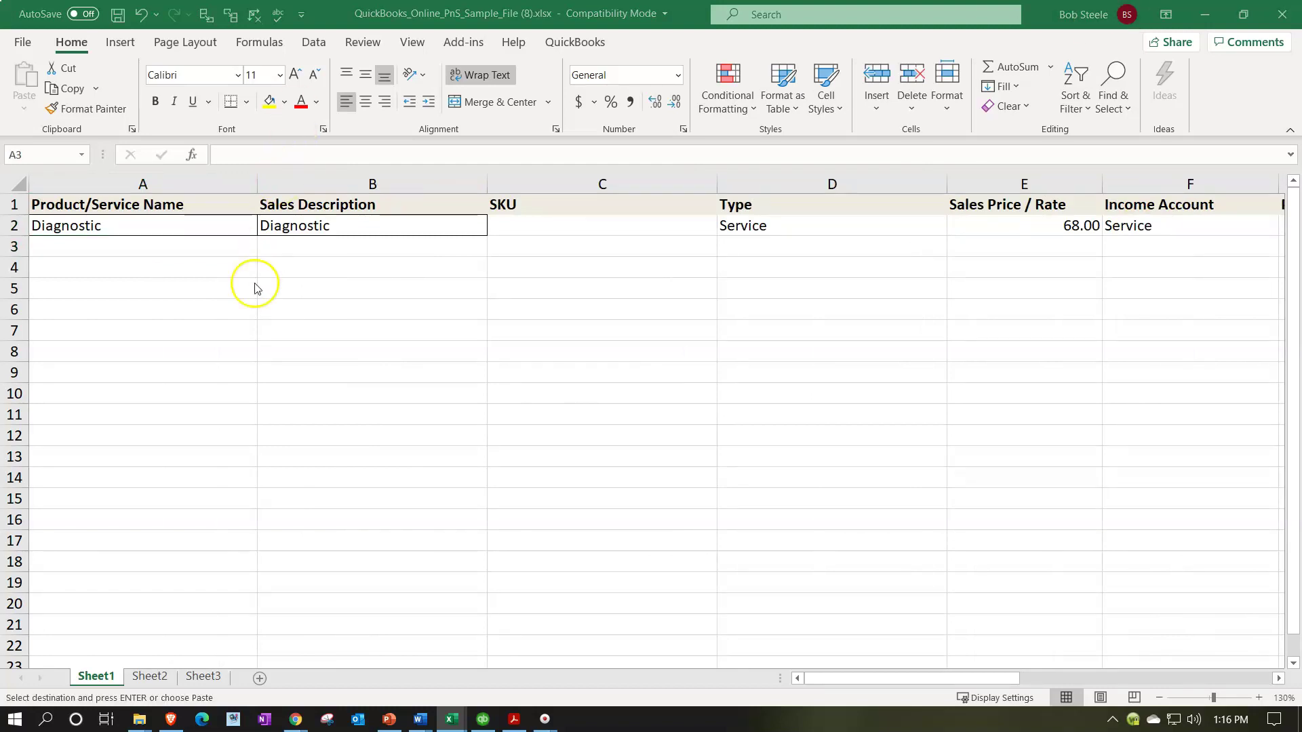
Enter Hourly Service 1 as both the product/service name and the sales description in row 3.
{"action": "left_click", "coordinate": [180, 250]}
{"action": "type", "text": "Hourly Service 1"}
{"action": "key", "text": "Tab"}
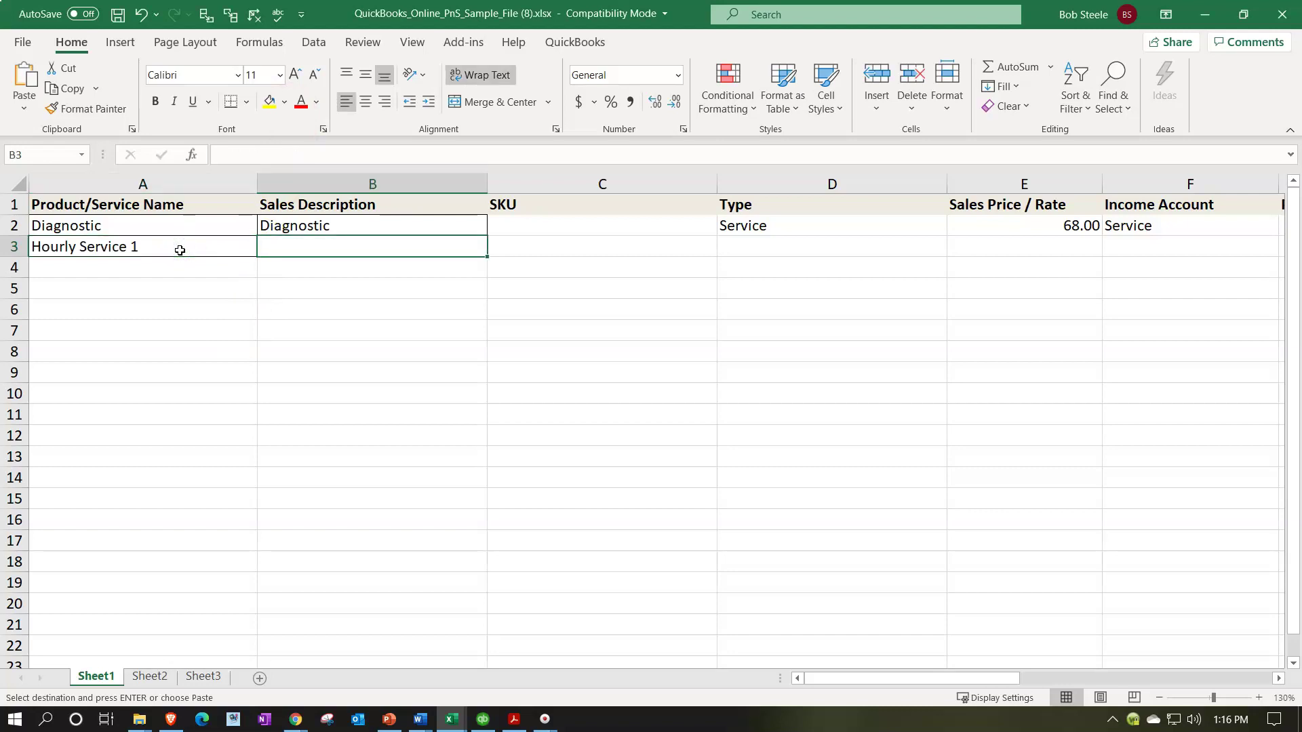
{"action": "type", "text": "Hourly Service 1"}
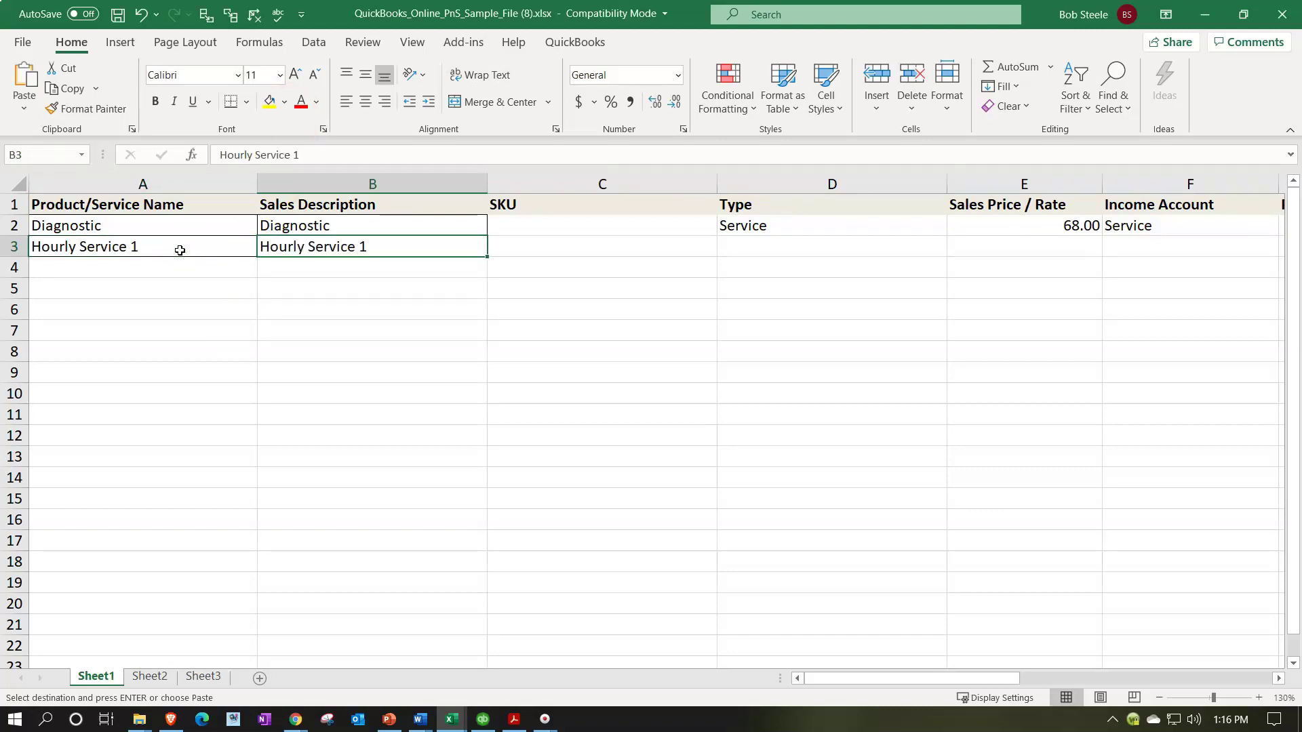
Fill Hourly Service 1's type and income account with references to D2 and F2, and set its sales price to 140.
{"action": "key", "text": "Tab"}
{"action": "key", "text": "Tab"}
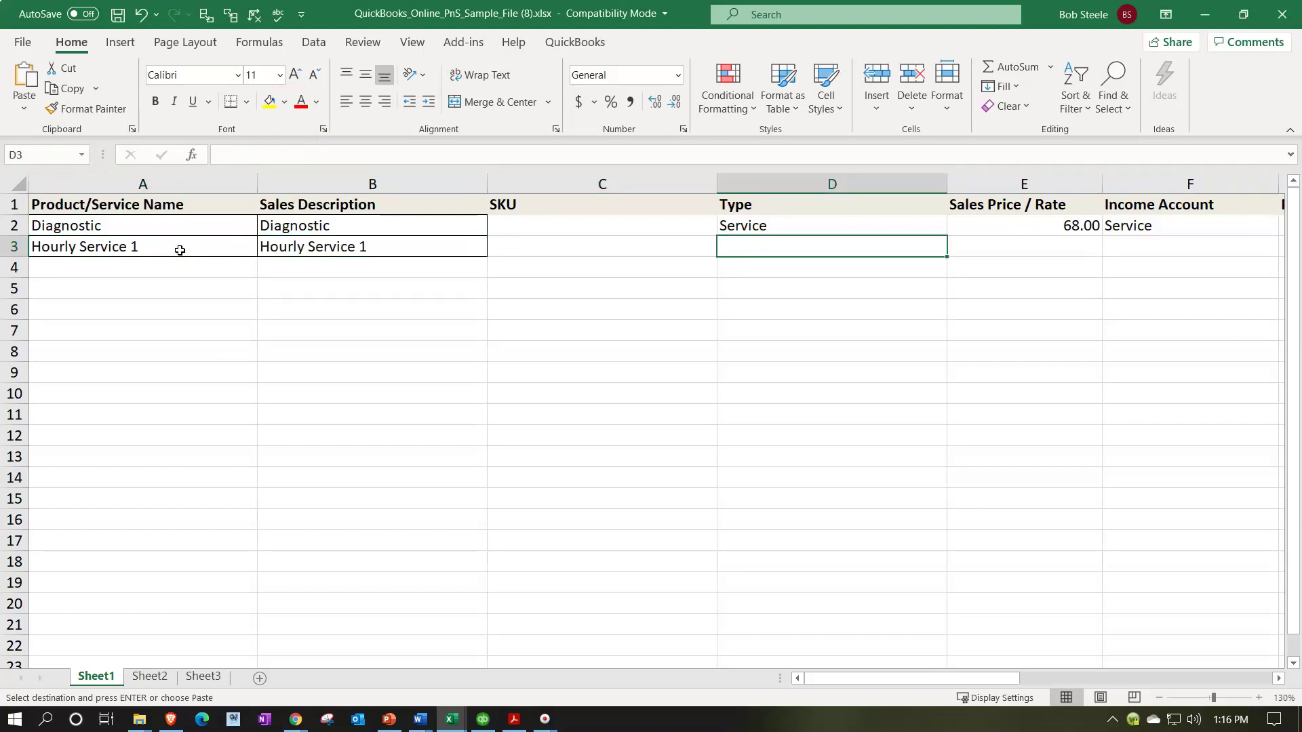
{"action": "type", "text": "=D2"}
{"action": "key", "text": "Tab"}
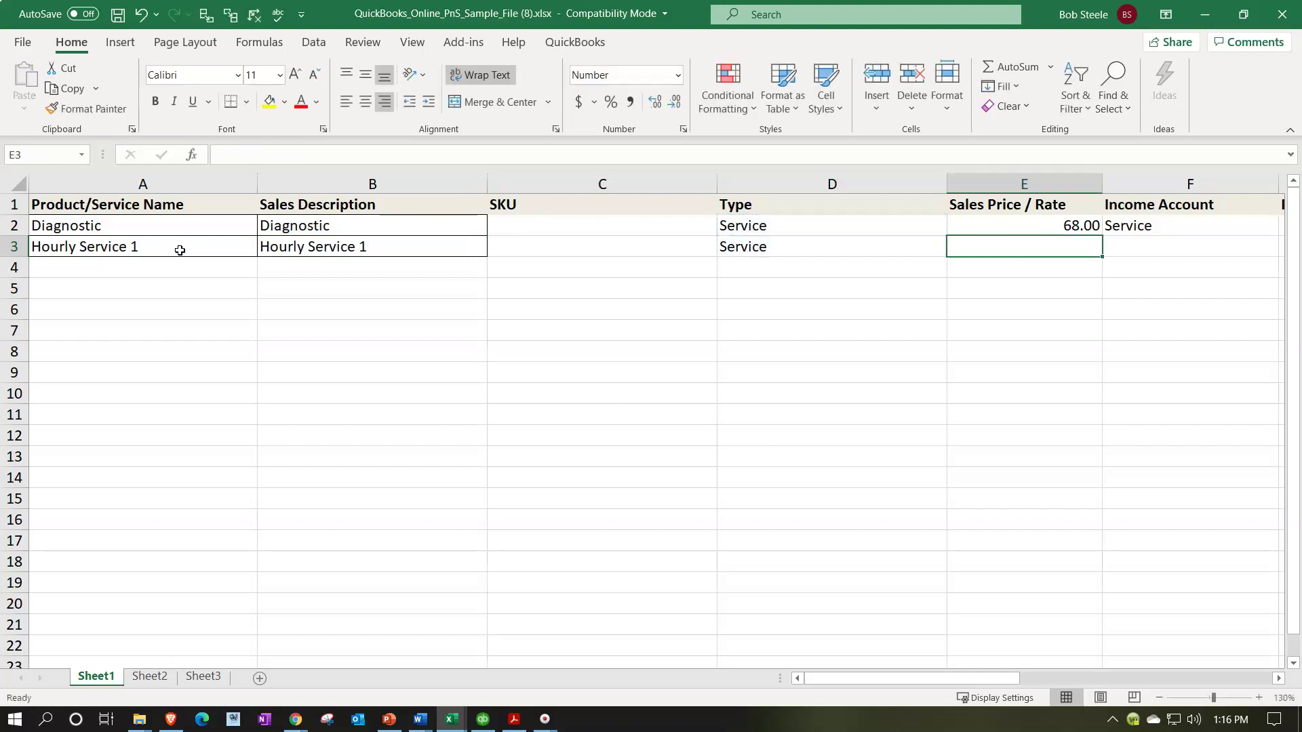
{"action": "type", "text": "140"}
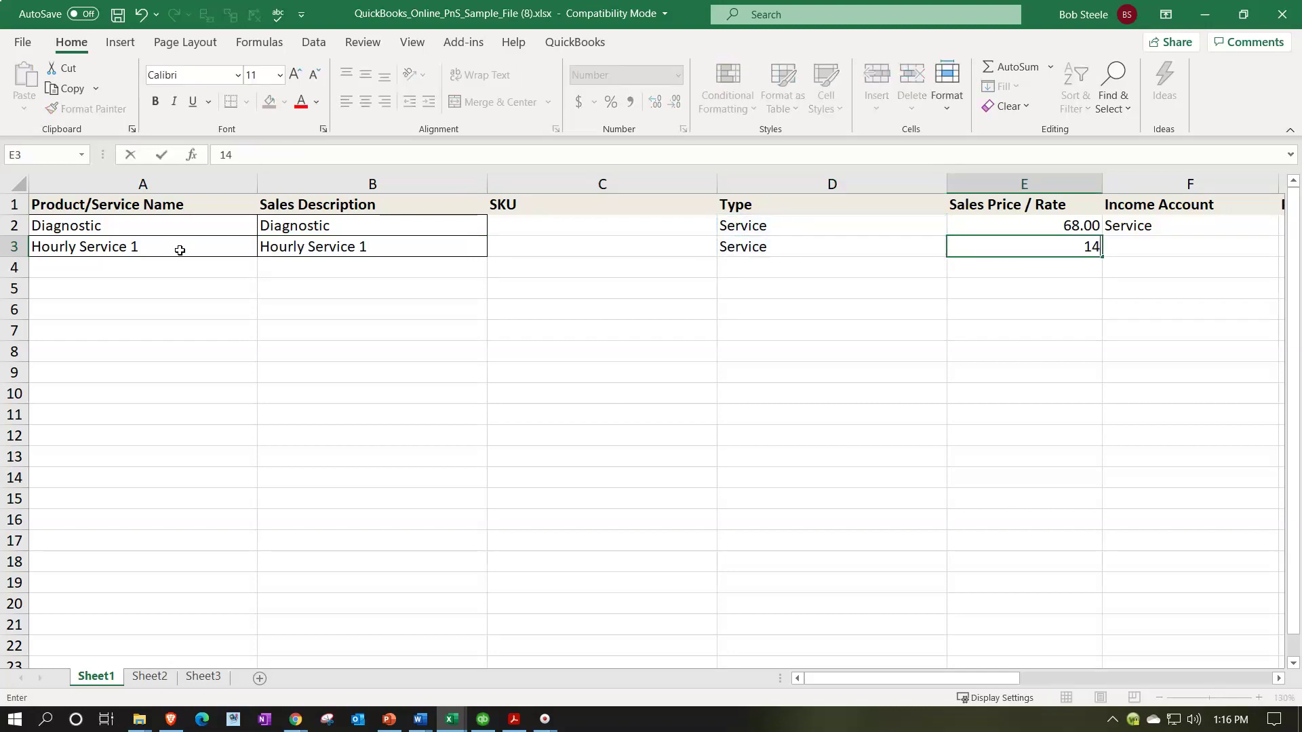
{"action": "key", "text": "Tab"}
{"action": "type", "text": "+"}
{"action": "key", "text": "Up"}
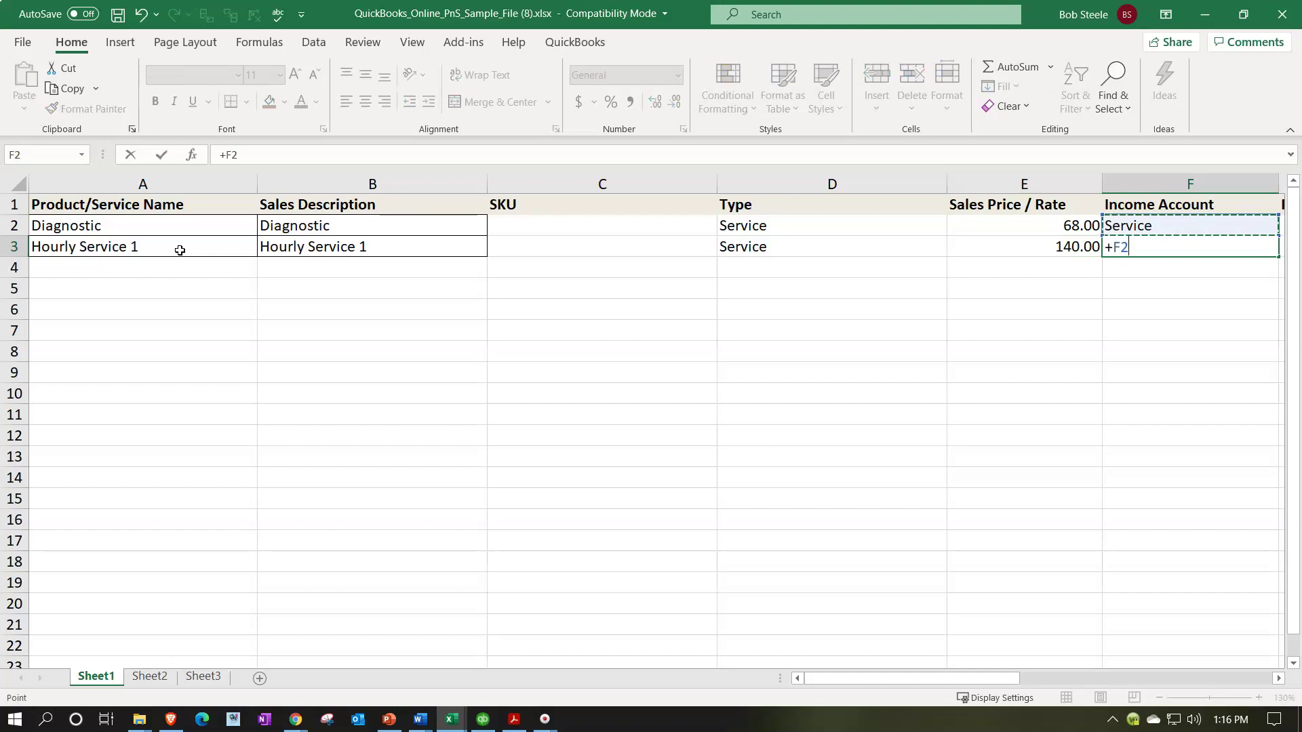
{"action": "key", "text": "Return"}
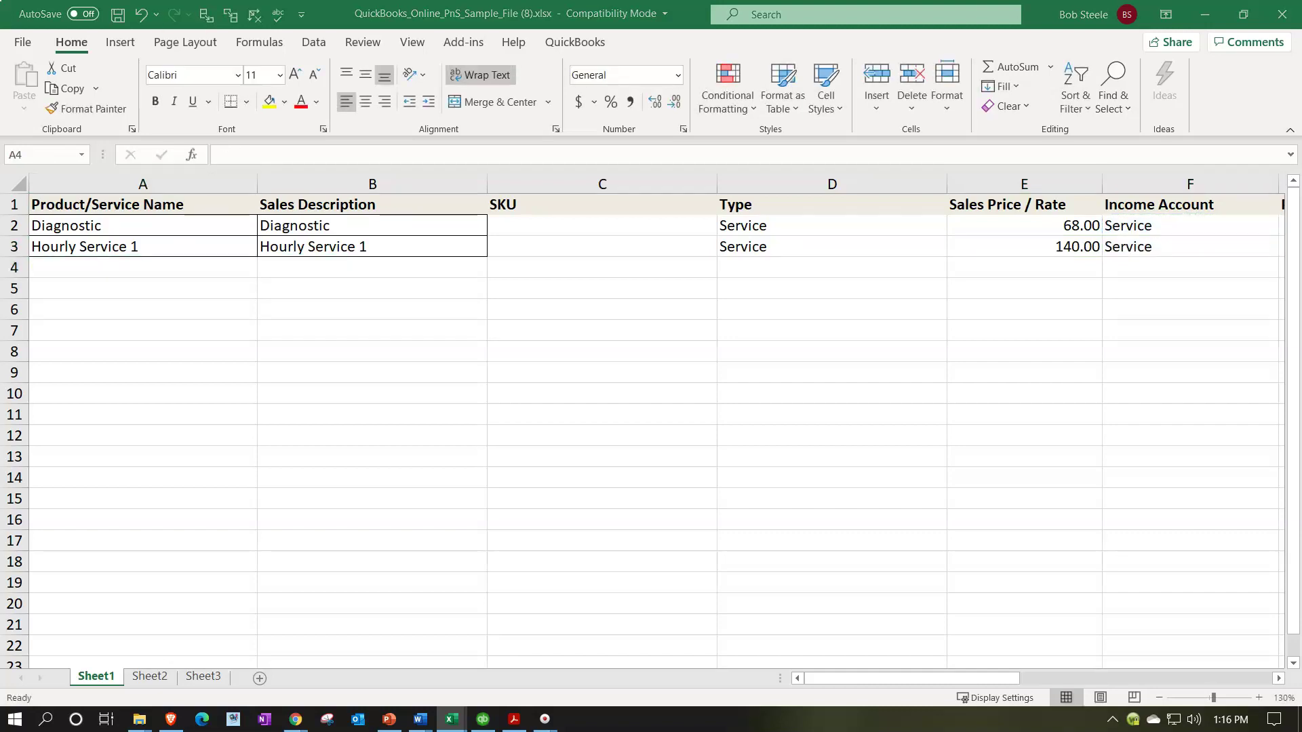
Enter Hourly Service 2 as both the product/service name and the sales description in row 4.
{"action": "left_click", "coordinate": [139, 270]}
{"action": "type", "text": "Hourly Service 2"}
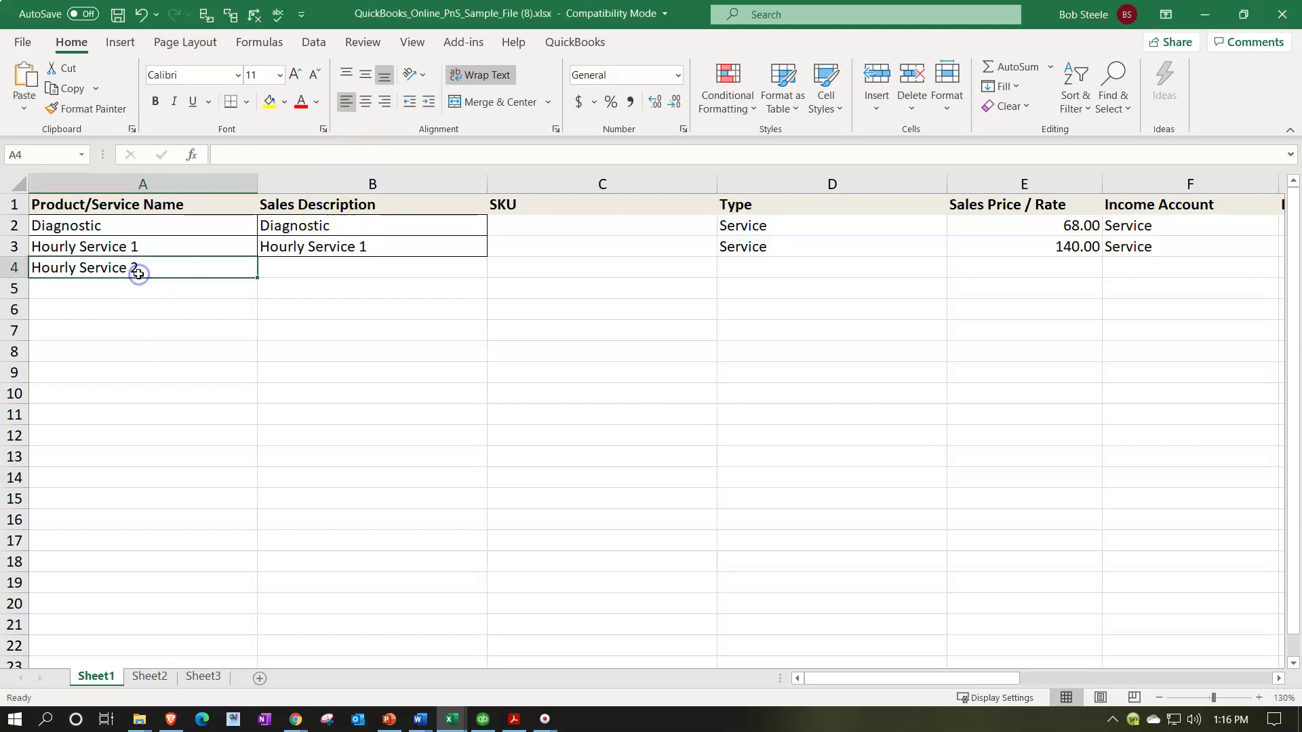
{"action": "key", "text": "Tab"}
{"action": "type", "text": "Hourly Service 2"}
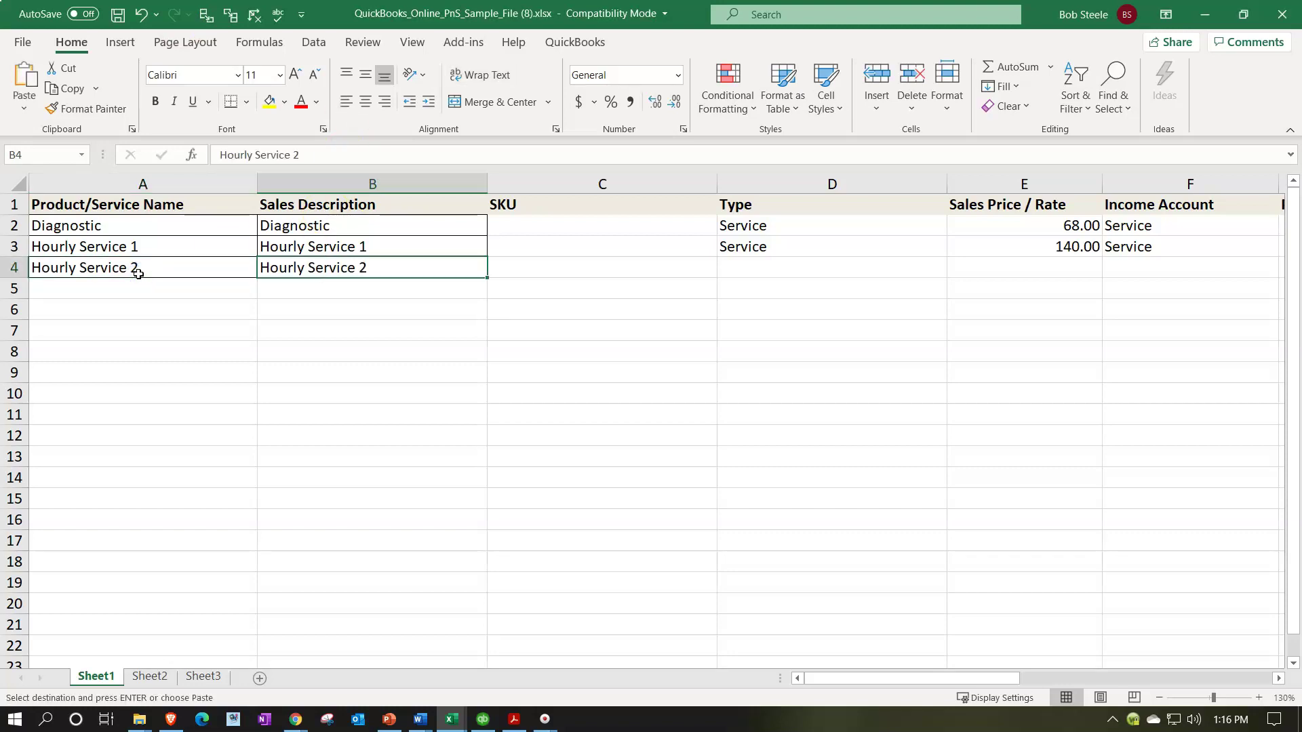
Fill Hourly Service 2's type in D4 with a reference to D3.
{"action": "key", "text": "Tab"}
{"action": "key", "text": "Tab"}
{"action": "type", "text": "+"}
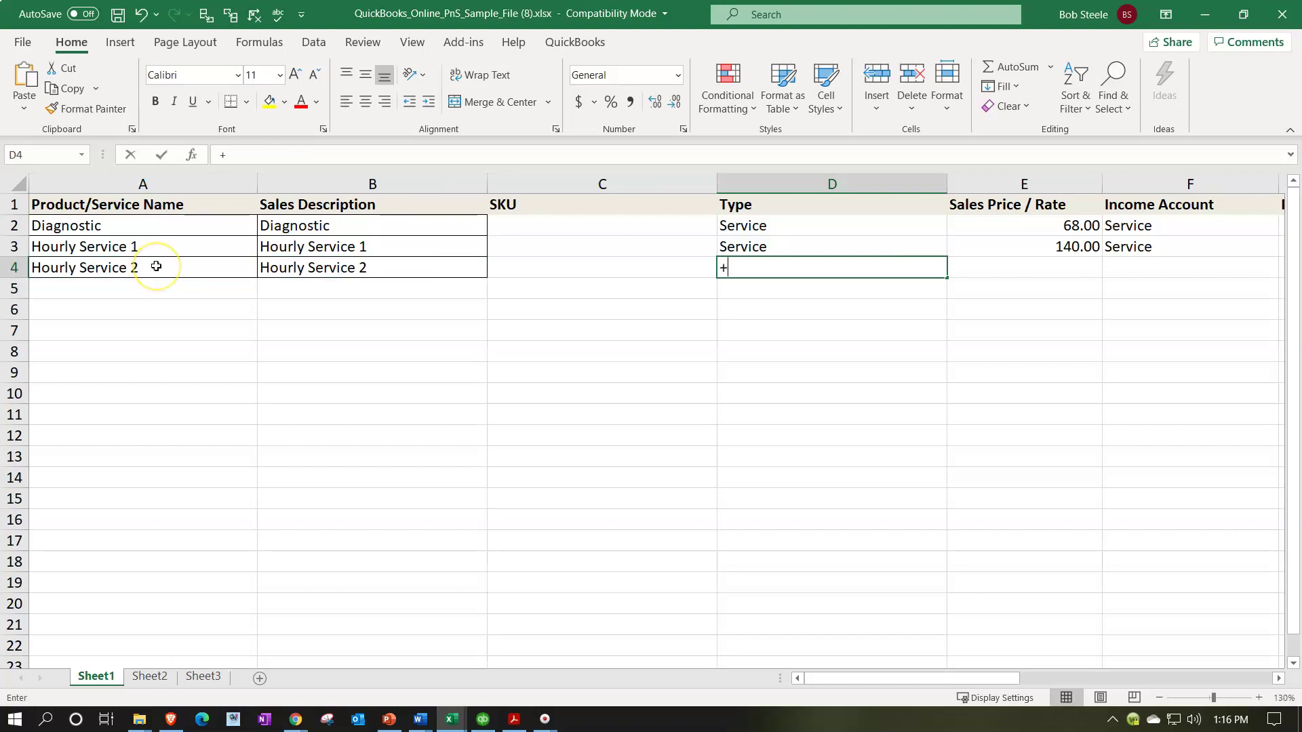
{"action": "key", "text": "Tab"}
{"action": "key", "text": "shift+Tab"}
{"action": "type", "text": "+"}
{"action": "key", "text": "Up"}
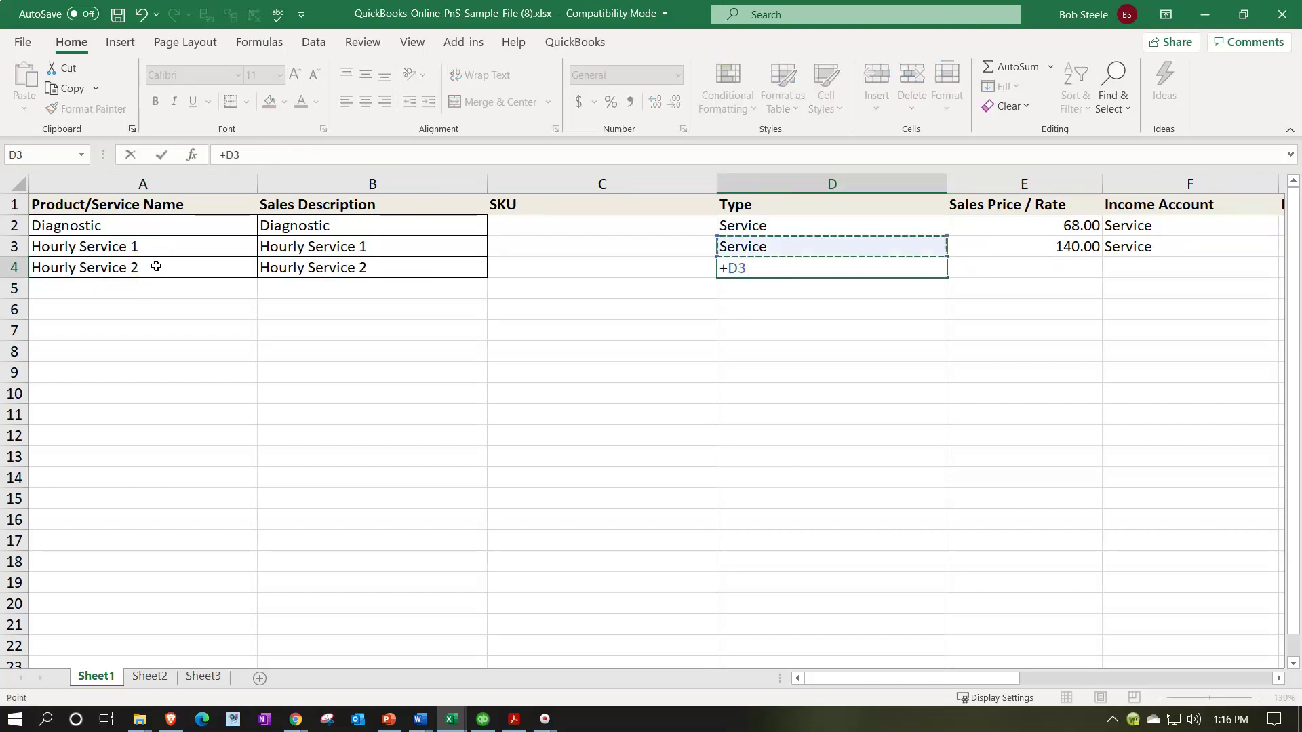
{"action": "key", "text": "Tab"}
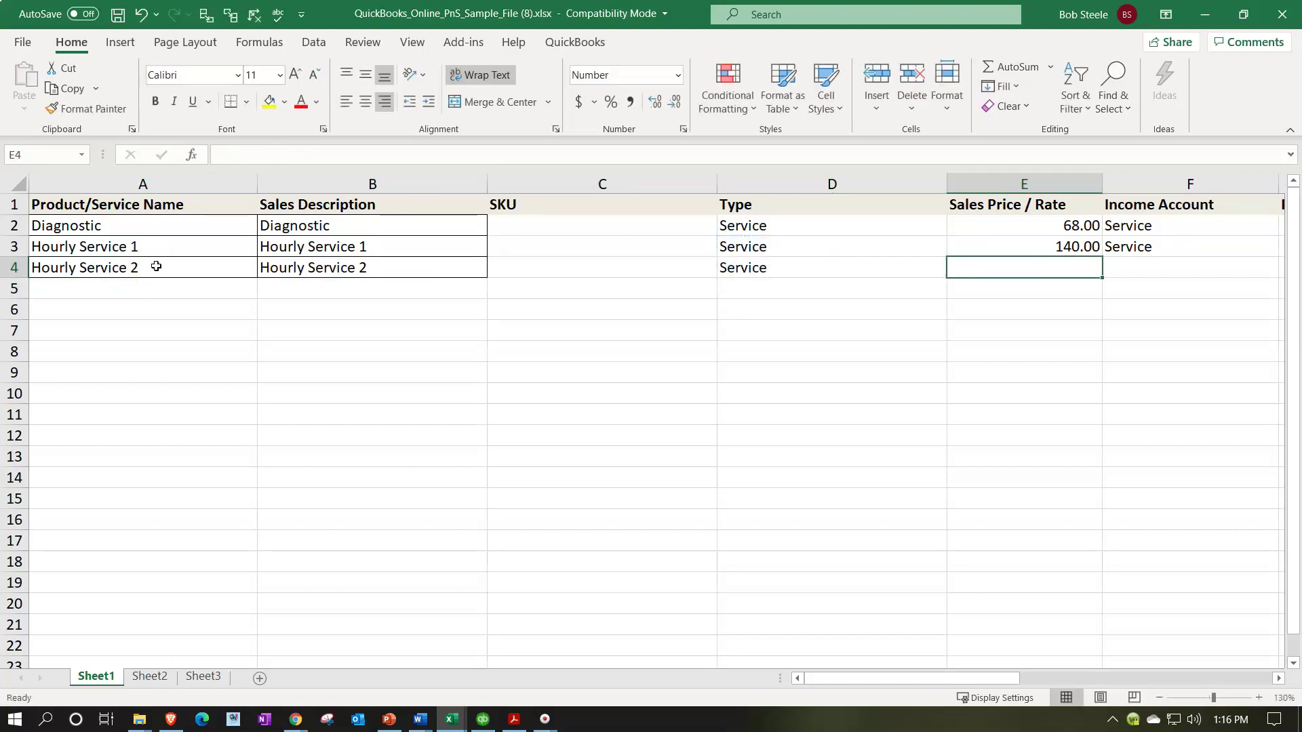
Set Hourly Service 2's sales price to 100 and fill its income account with a reference to F3.
{"action": "type", "text": "100"}
{"action": "key", "text": "Tab"}
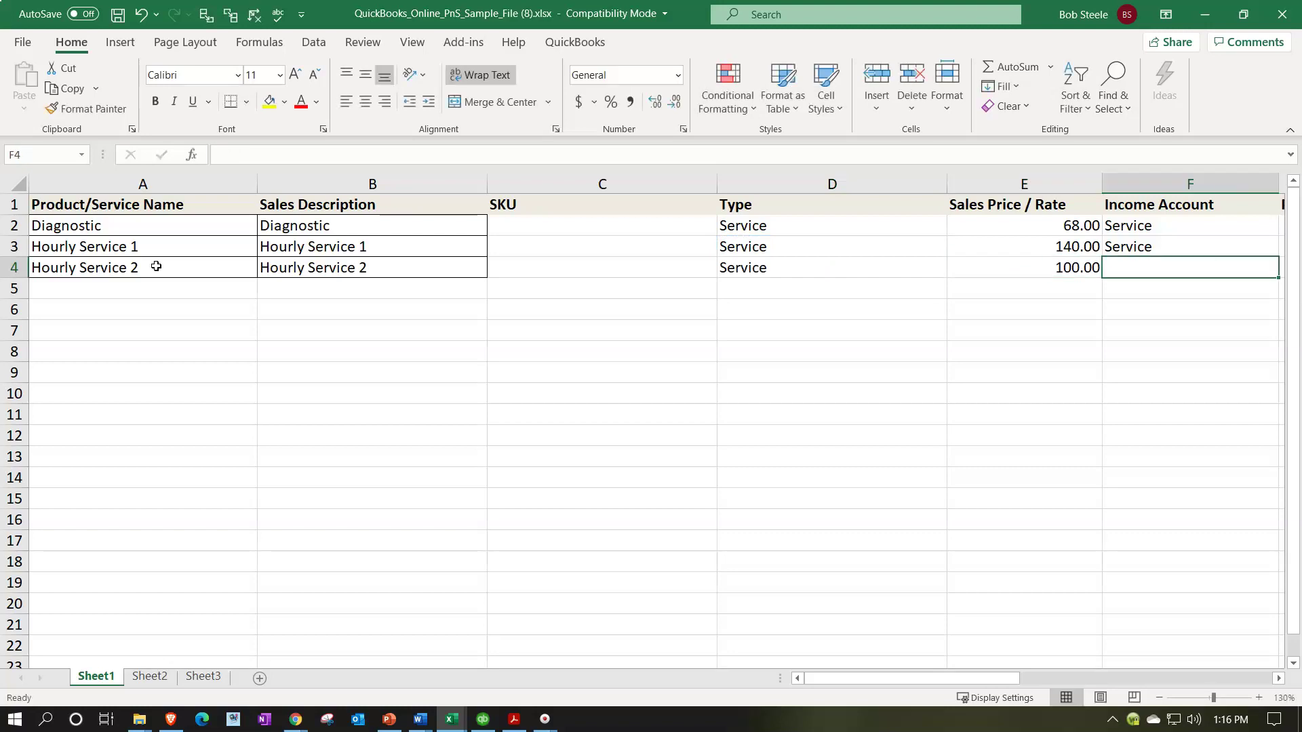
{"action": "type", "text": "+"}
{"action": "key", "text": "Up"}
{"action": "key", "text": "Return"}
{"action": "key", "text": "Left"}
{"action": "key", "text": "Left"}
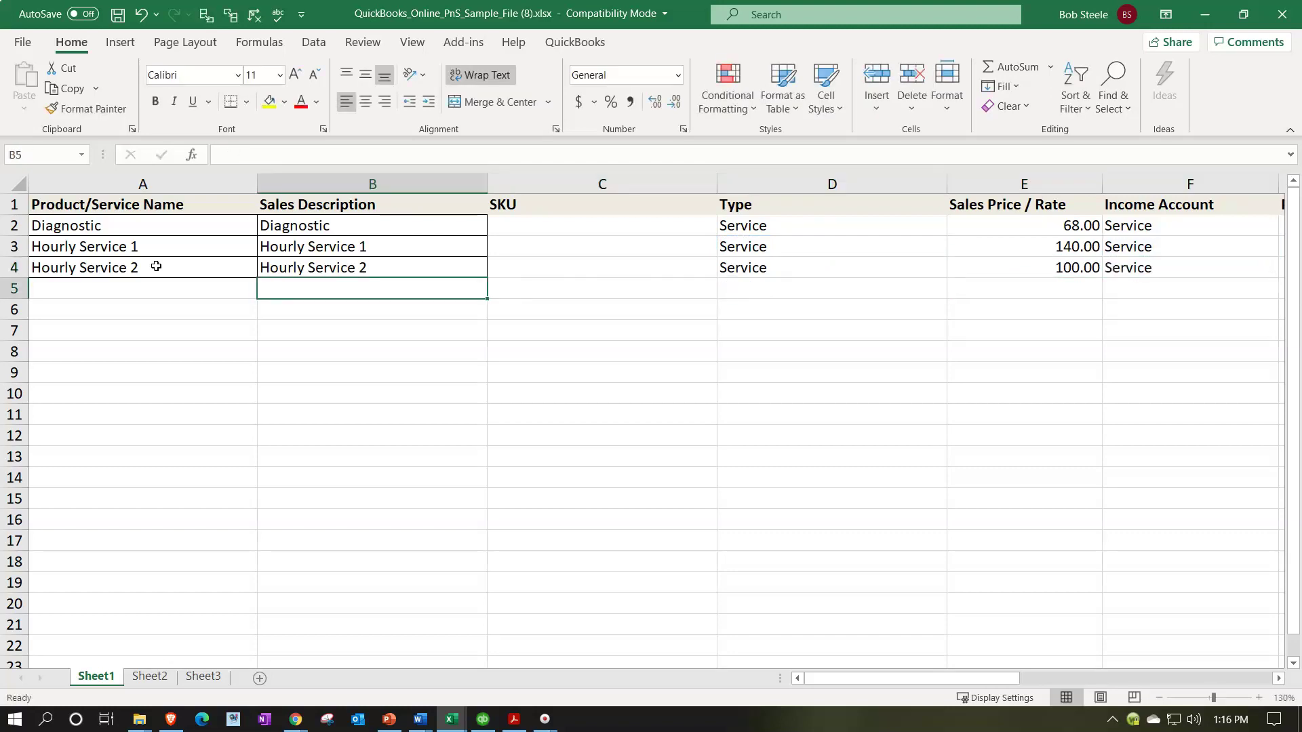
{"action": "key", "text": "Left"}
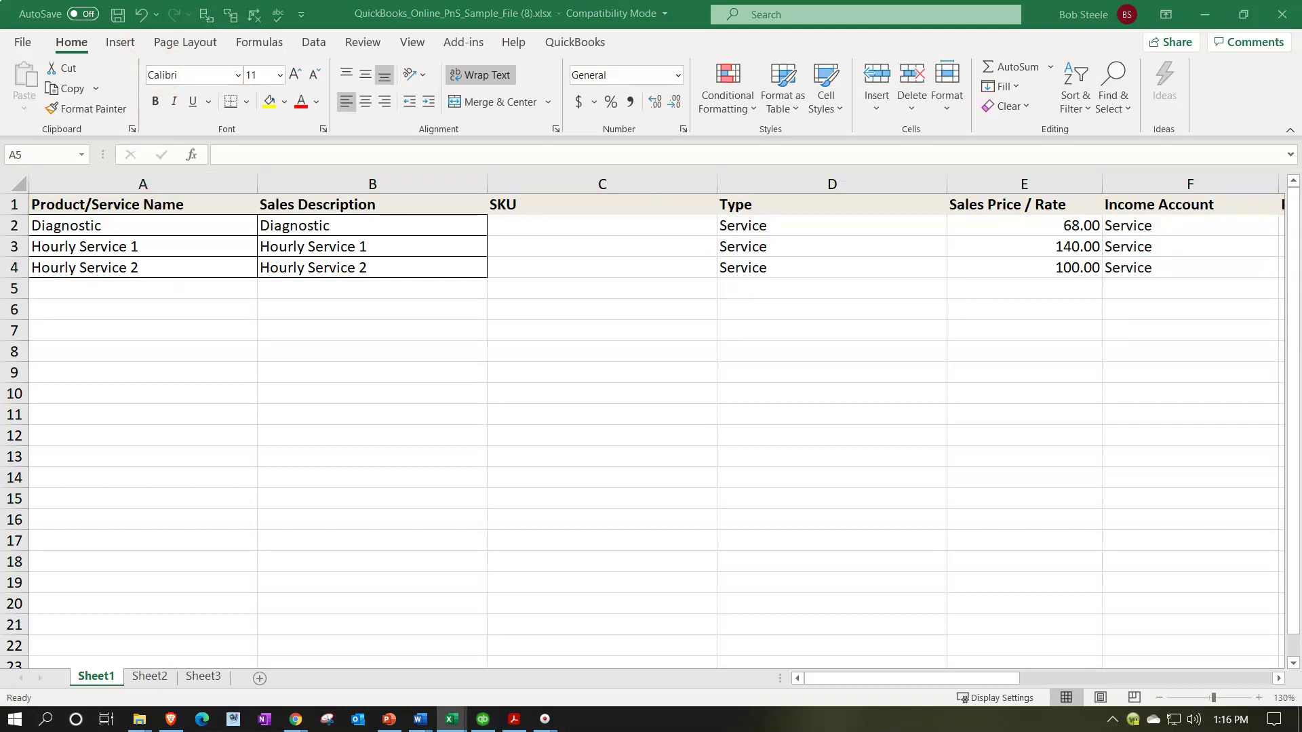
Enter Tunning Support as the product name in A5 and fill its sales description with a reference to that cell.
{"action": "left_click", "coordinate": [144, 297]}
{"action": "type", "text": "Tunning Support"}
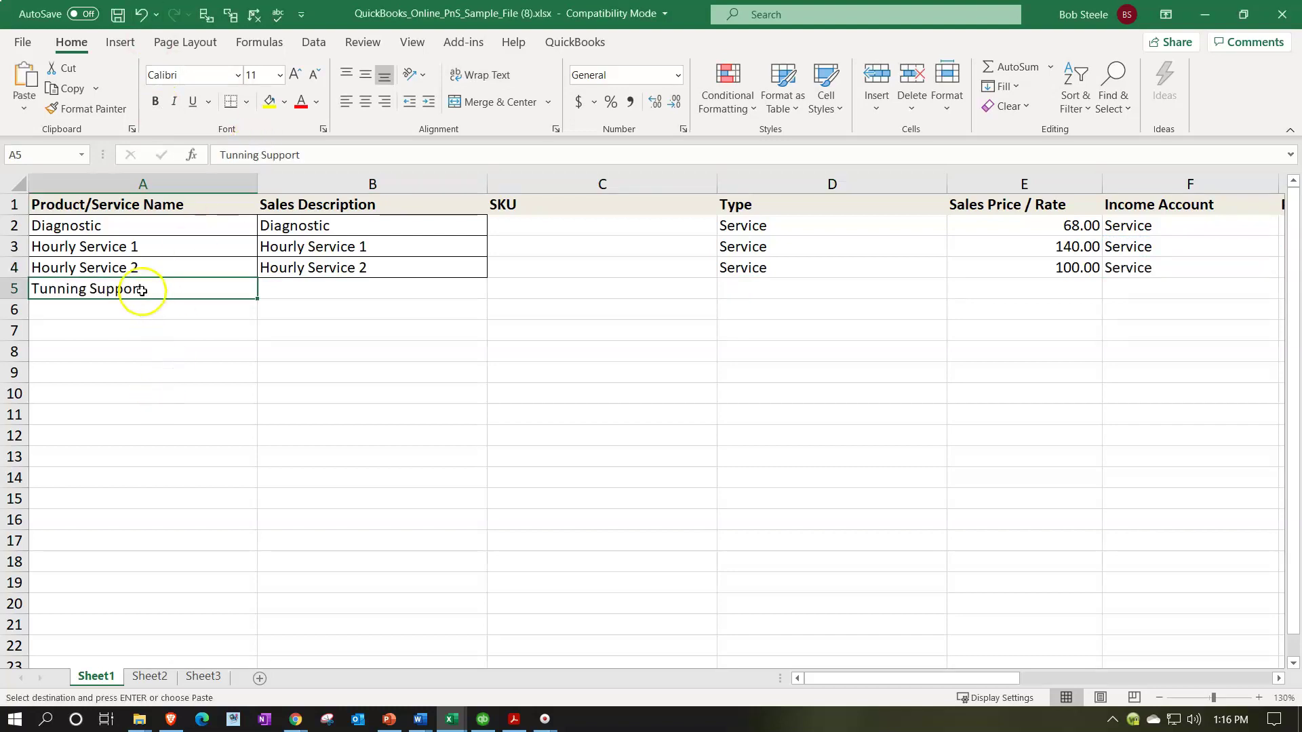
{"action": "key", "text": "Tab"}
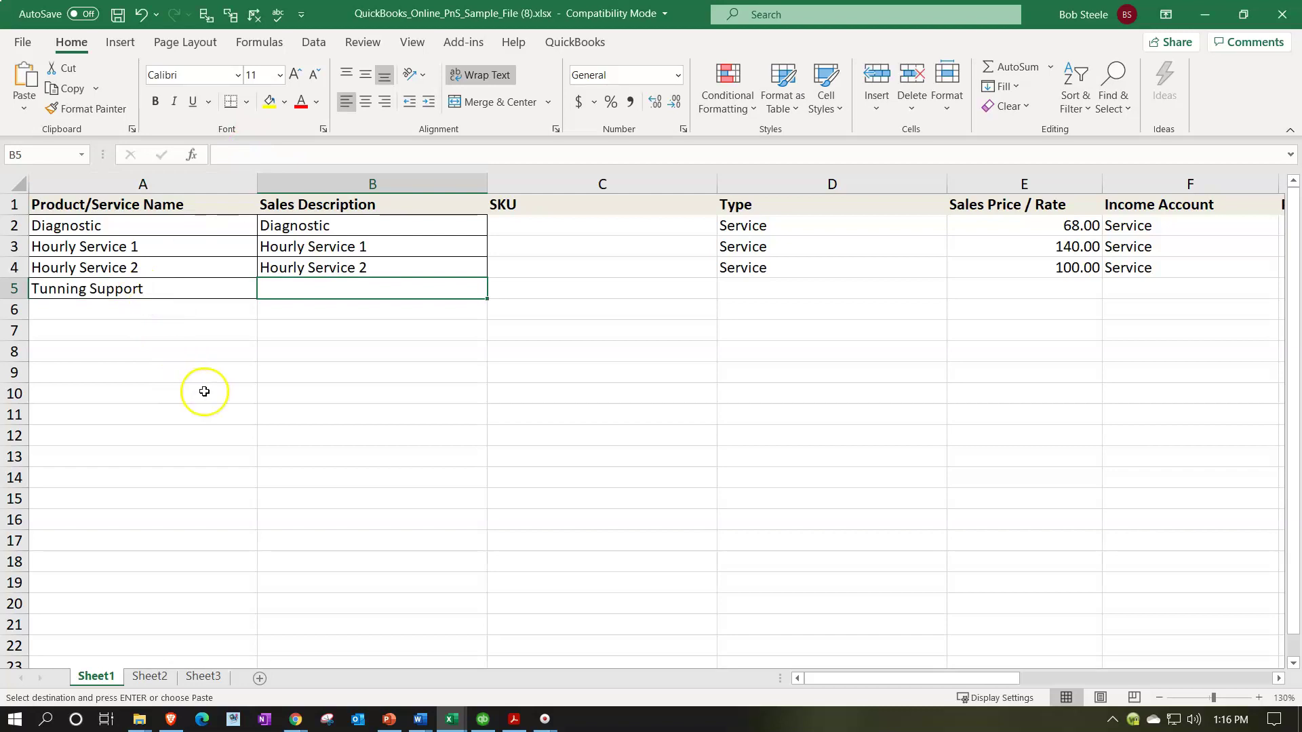
{"action": "type", "text": "+"}
{"action": "key", "text": "Left"}
{"action": "key", "text": "Tab"}
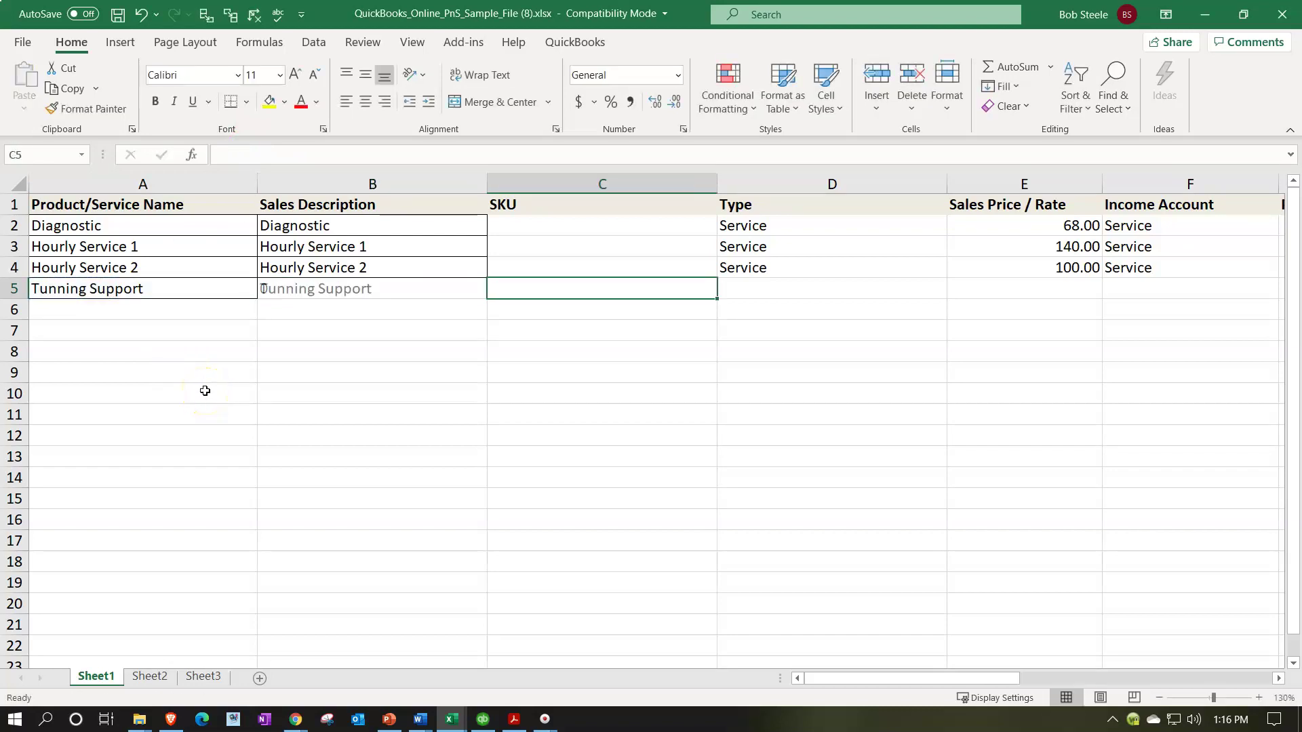
Fill Tunning Support's type in D5 with a reference to D4 and go to its sales price cell.
{"action": "key", "text": "Tab"}
{"action": "type", "text": "+"}
{"action": "key", "text": "Up"}
{"action": "key", "text": "Tab"}
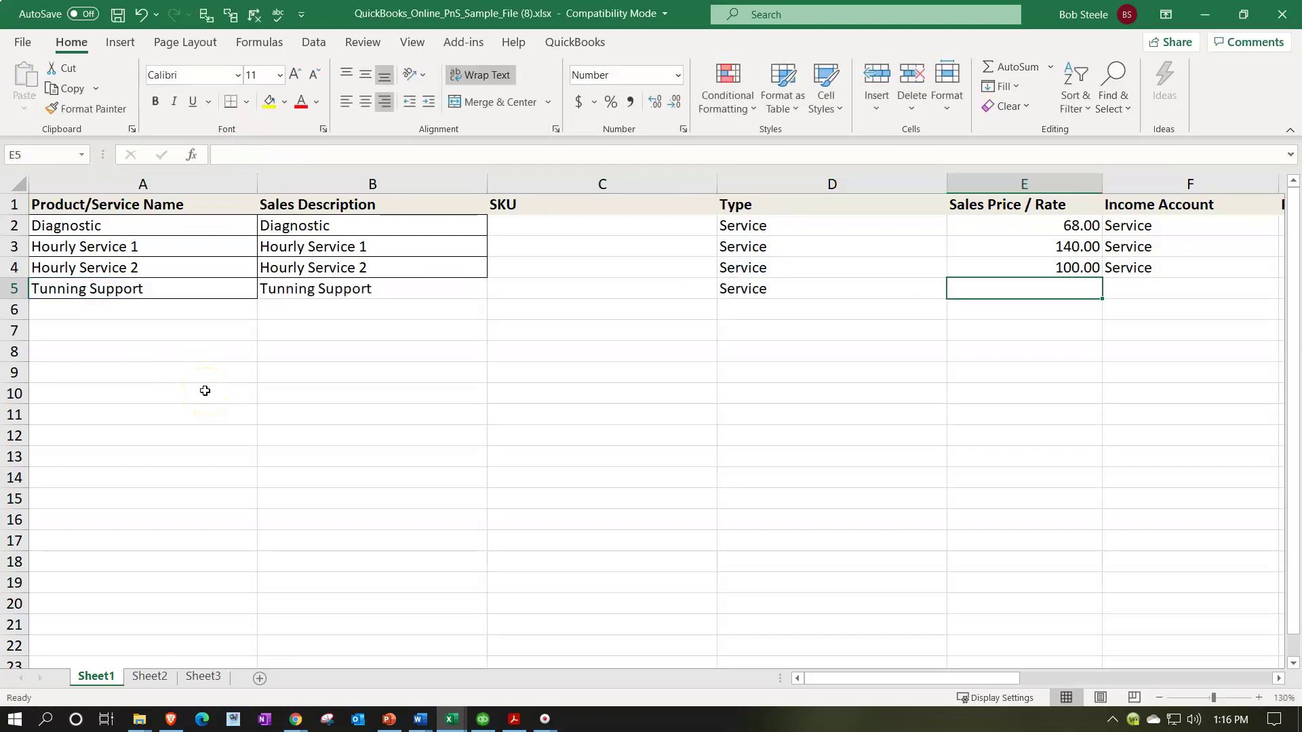
Set Tunning Support's sales price to 200 and fill its income account with a reference to F4.
{"action": "type", "text": "200"}
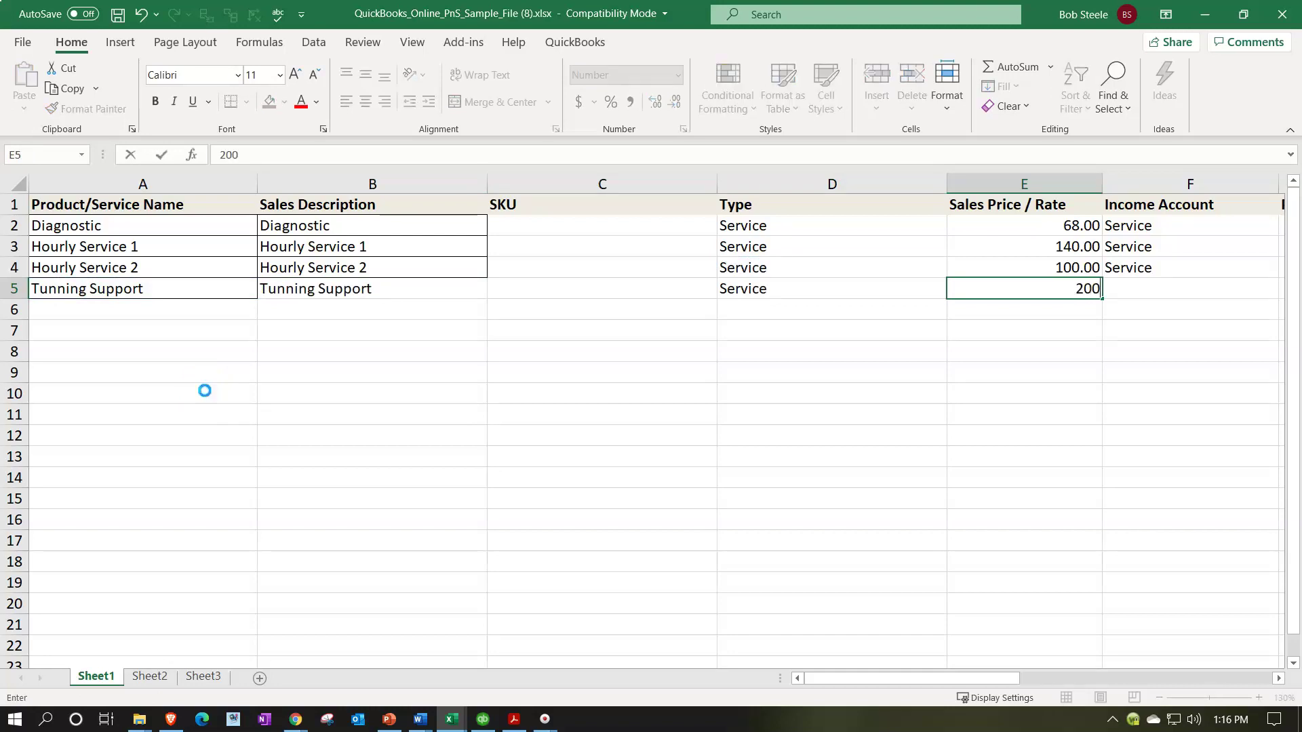
{"action": "key", "text": "Tab"}
{"action": "type", "text": "+"}
{"action": "key", "text": "Up"}
{"action": "key", "text": "Return"}
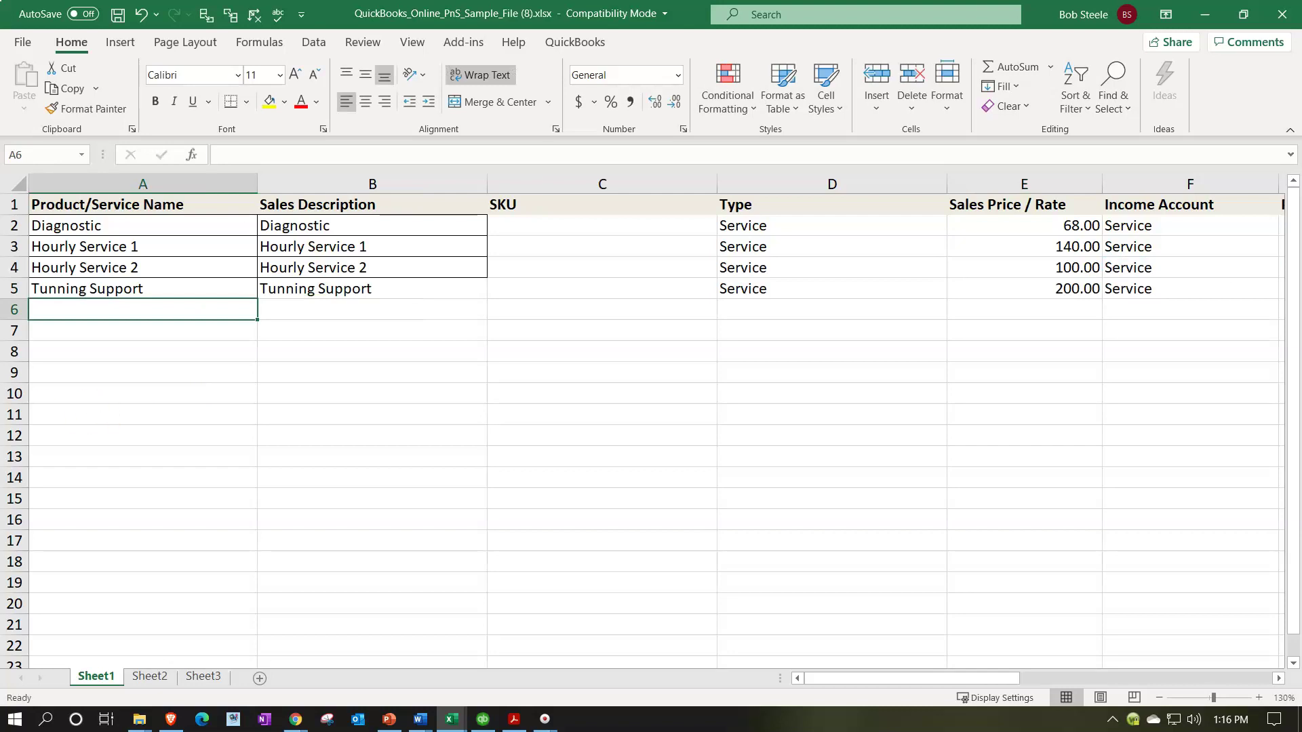
Delete the empty Sheet2 and Sheet3 from the workbook and save it.
{"action": "left_click", "coordinate": [150, 676]}
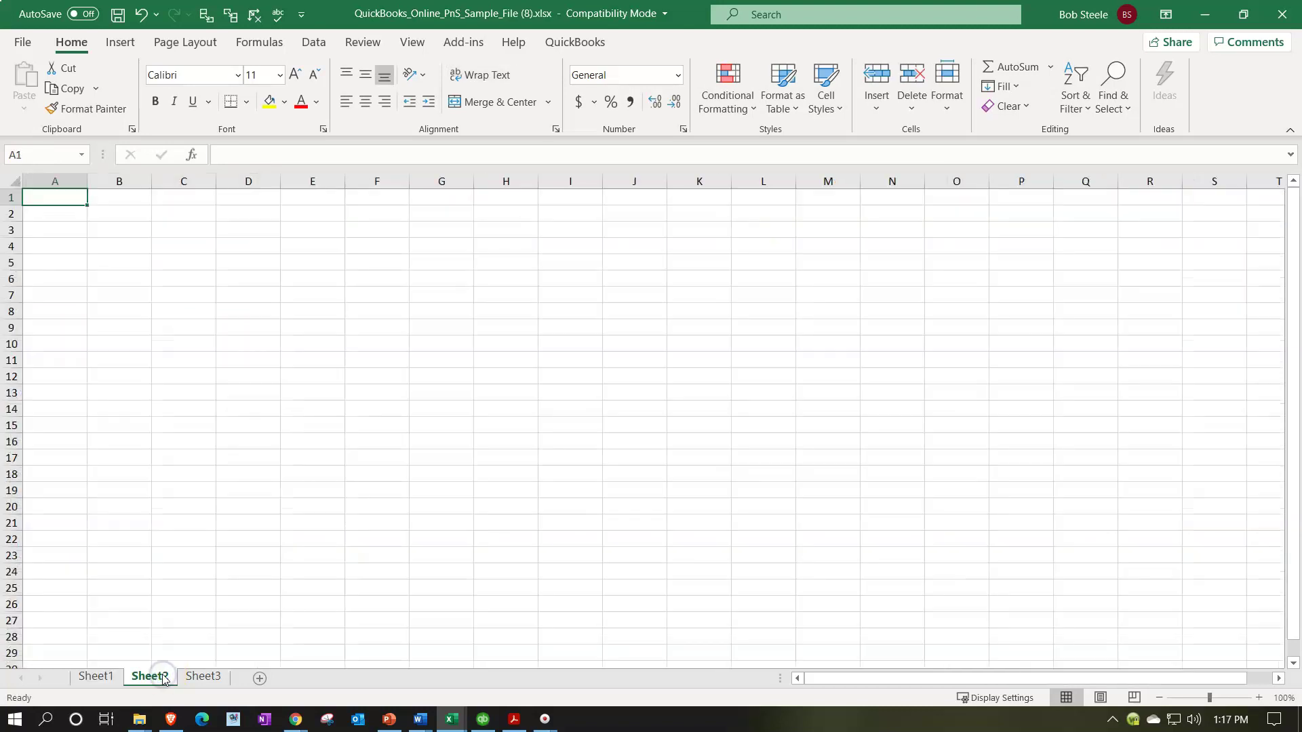
{"action": "right_click", "coordinate": [163, 679]}
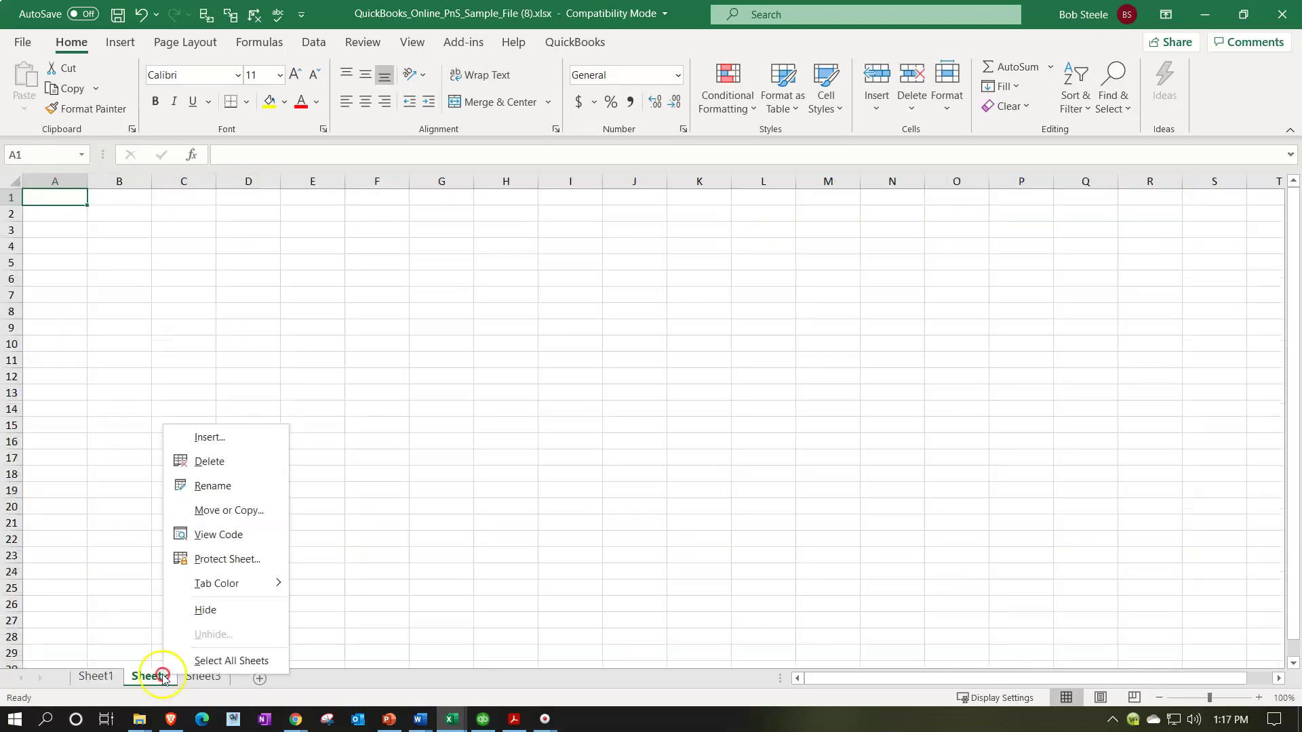
{"action": "left_click", "coordinate": [208, 463]}
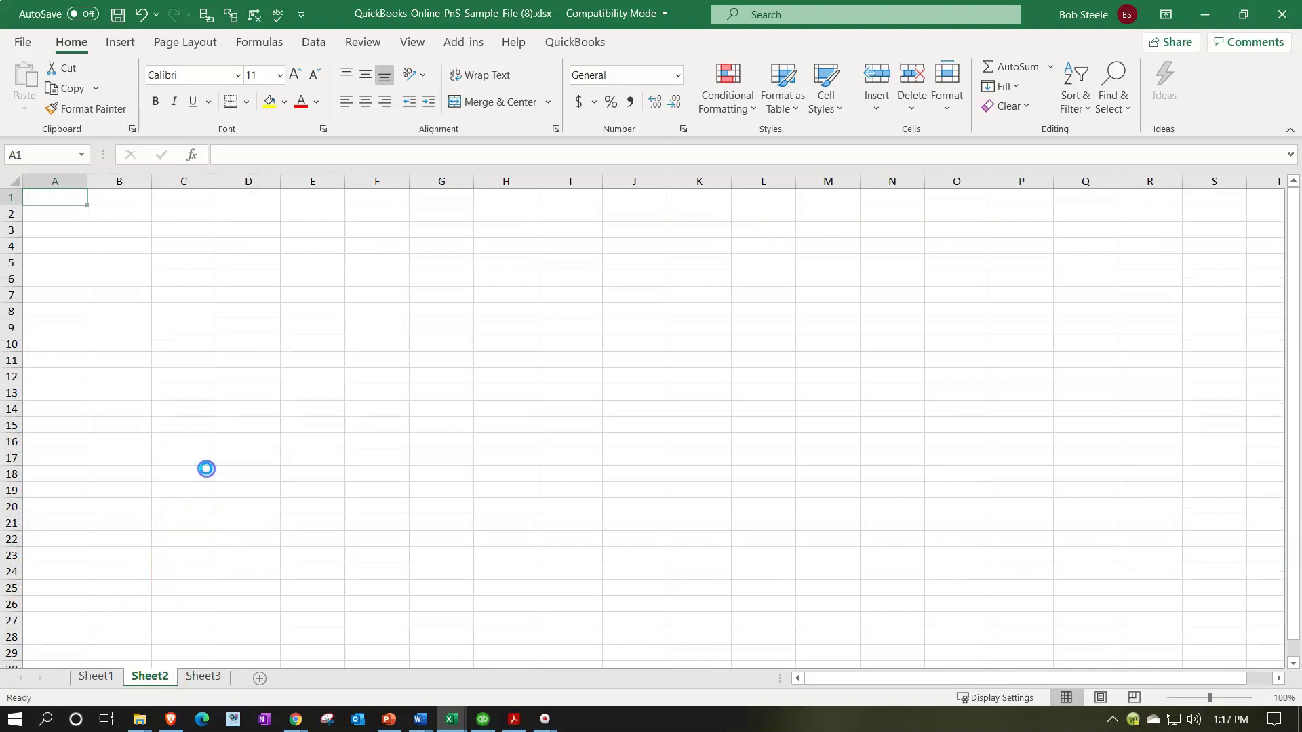
{"action": "right_click", "coordinate": [161, 679]}
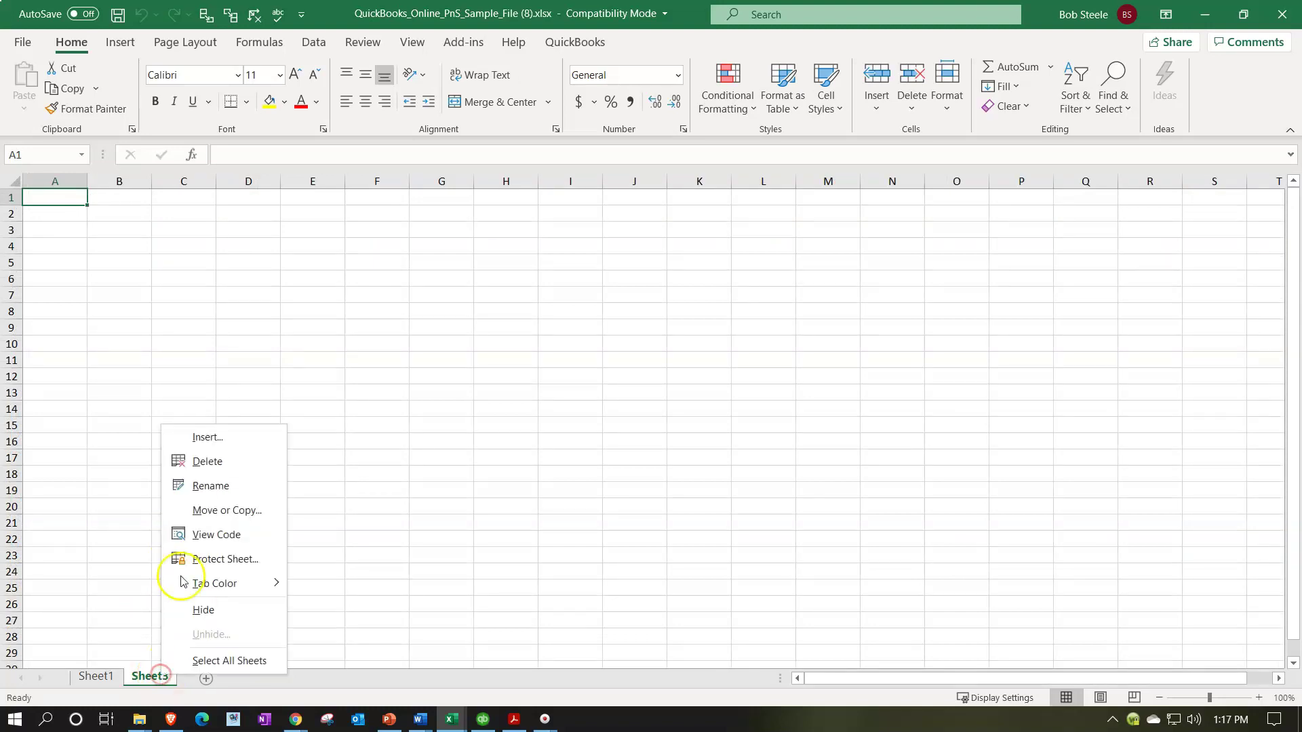
{"action": "left_click", "coordinate": [197, 462]}
{"action": "left_click", "coordinate": [197, 459]}
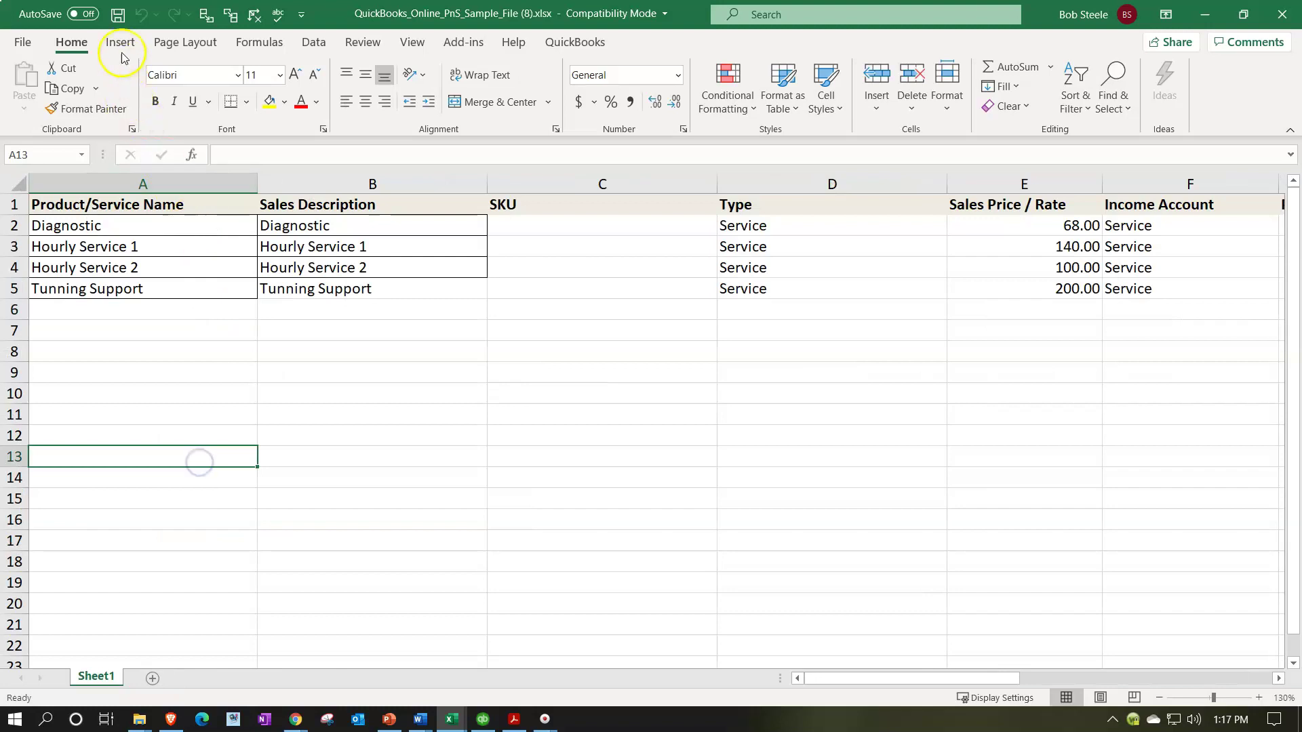
{"action": "left_click", "coordinate": [118, 14]}
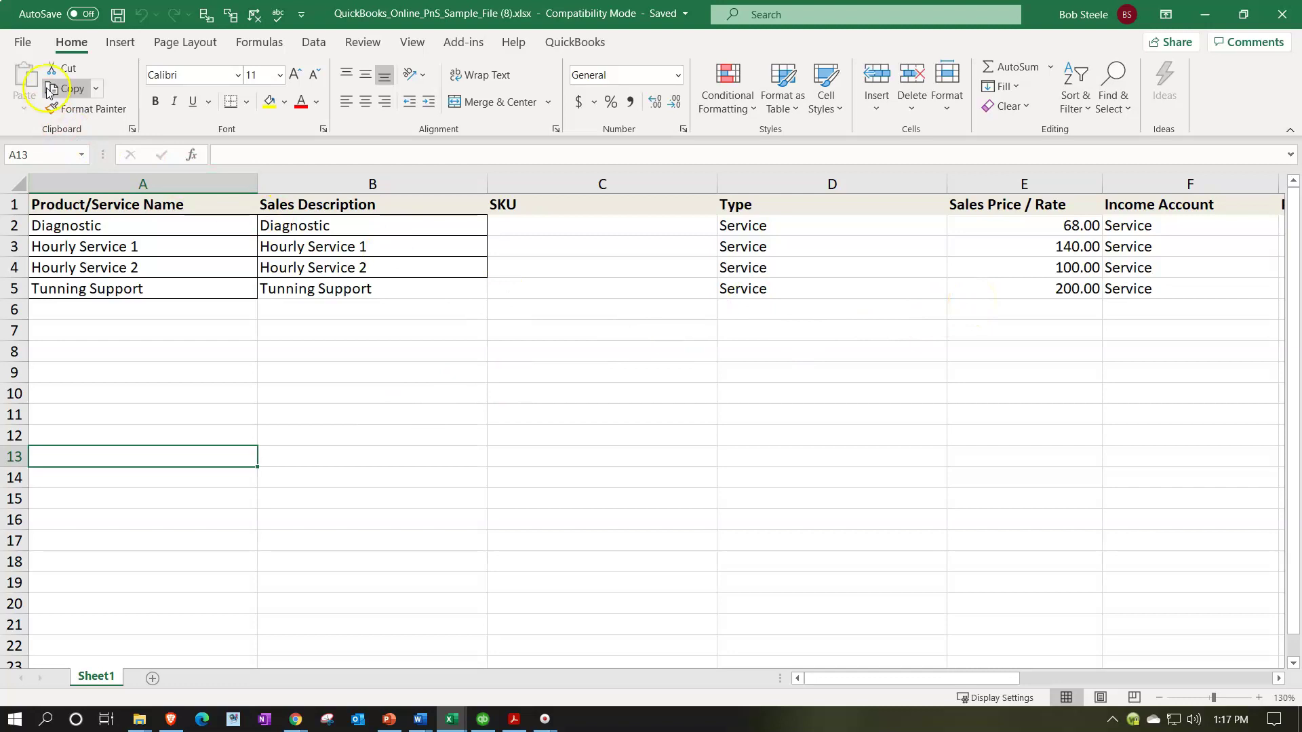
Examine the file formats offered for saving a copy of the workbook and return to the sheet without saving one.
{"action": "left_click", "coordinate": [22, 42]}
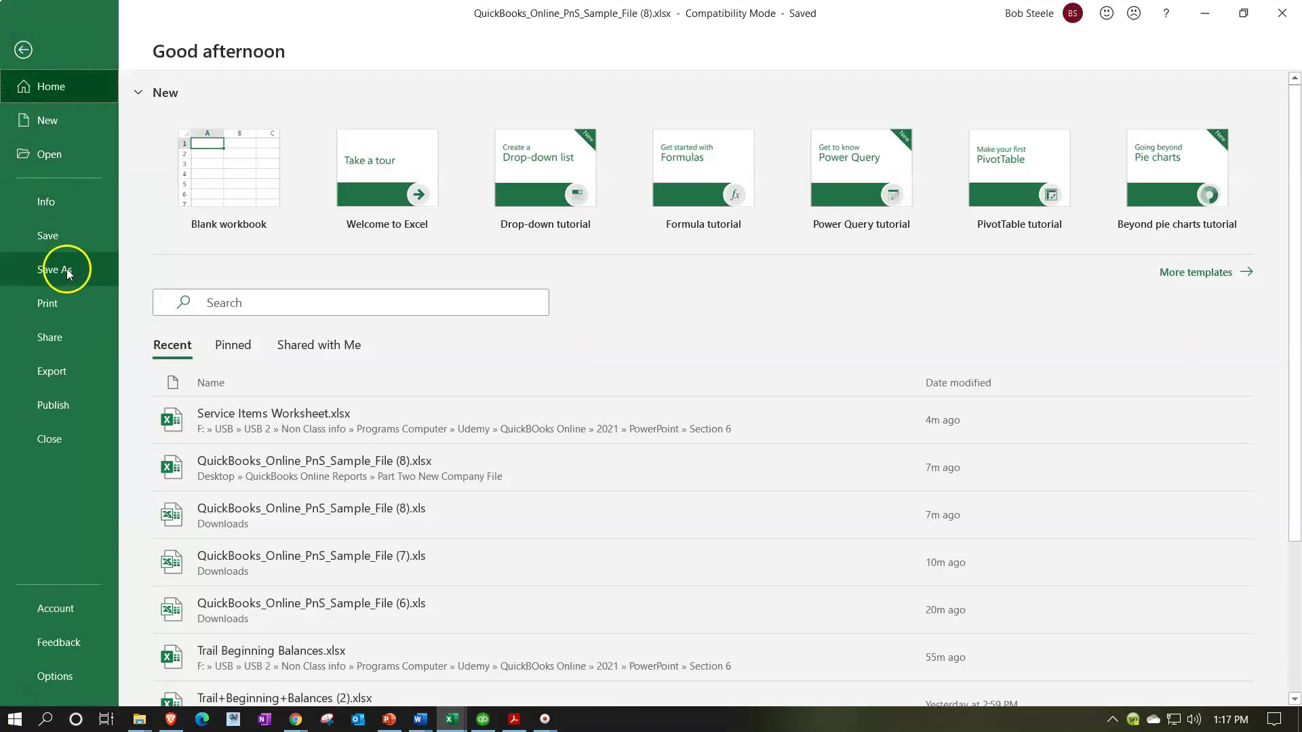
{"action": "left_click", "coordinate": [66, 273]}
{"action": "left_click", "coordinate": [192, 340]}
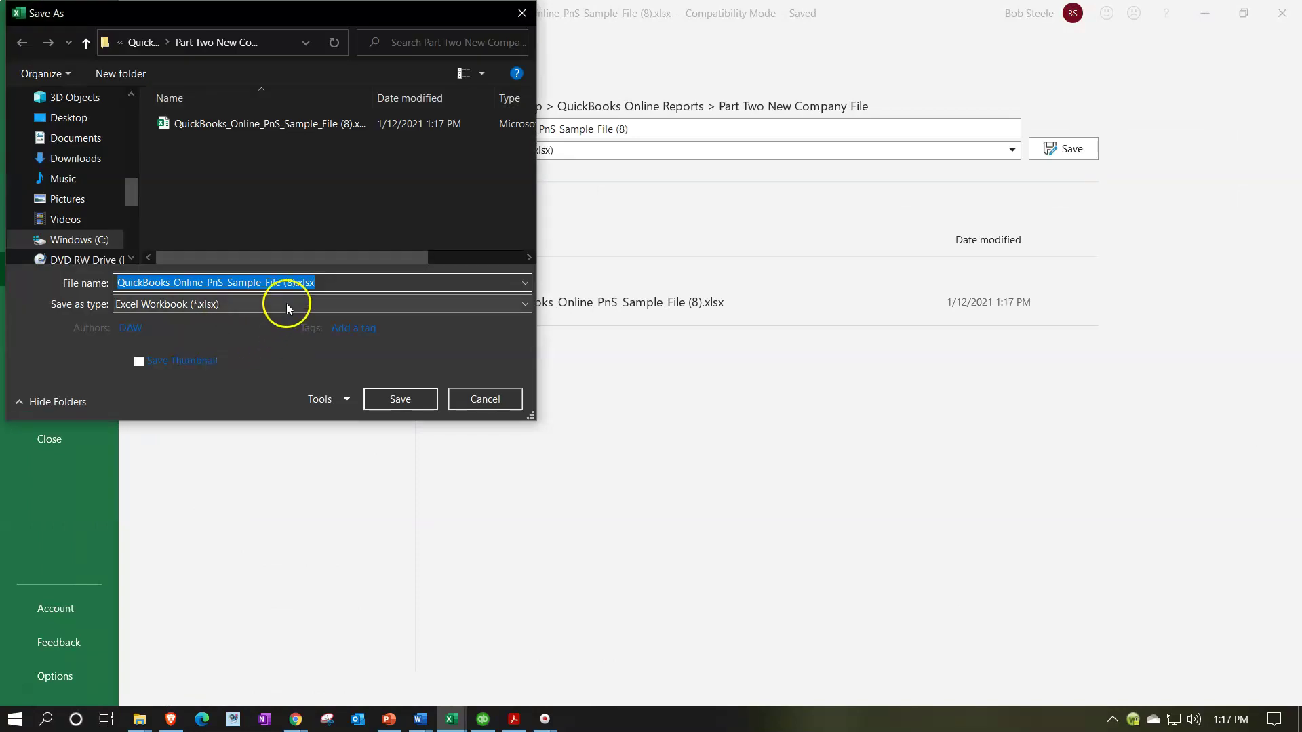
{"action": "left_click", "coordinate": [286, 303]}
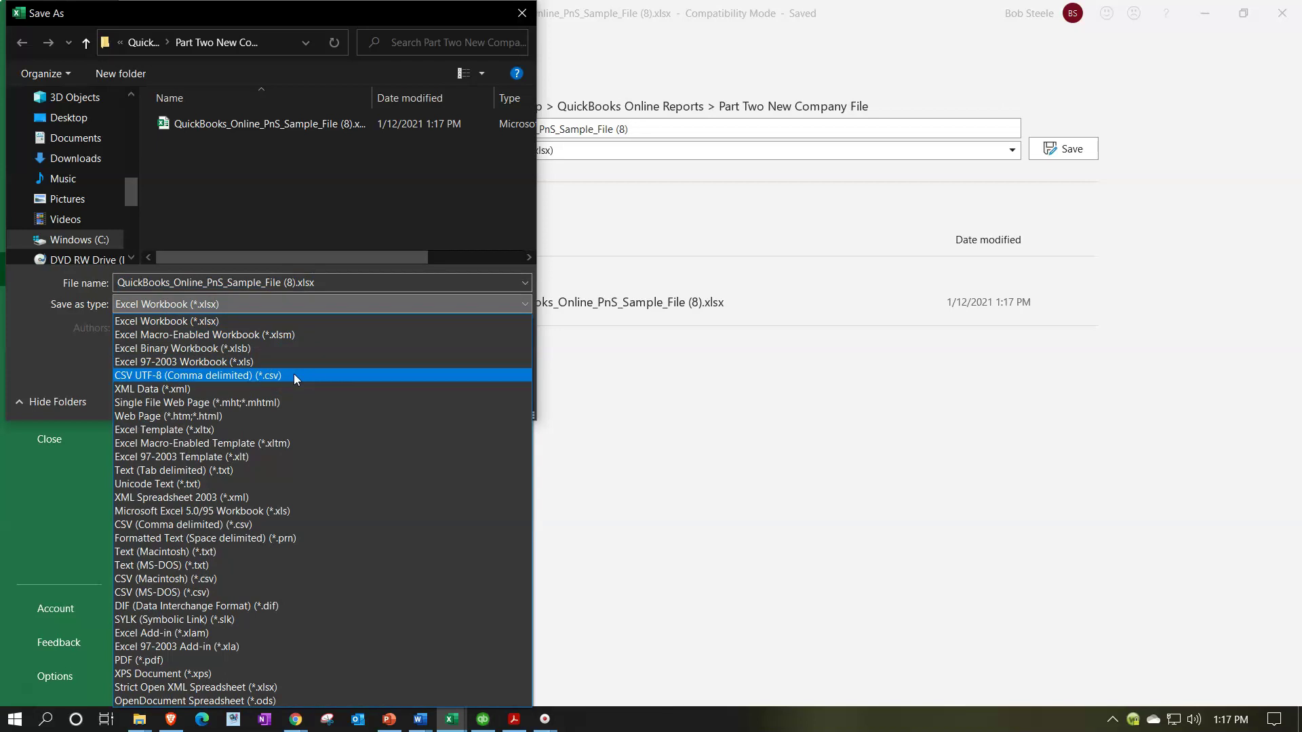
{"action": "left_click", "coordinate": [297, 189]}
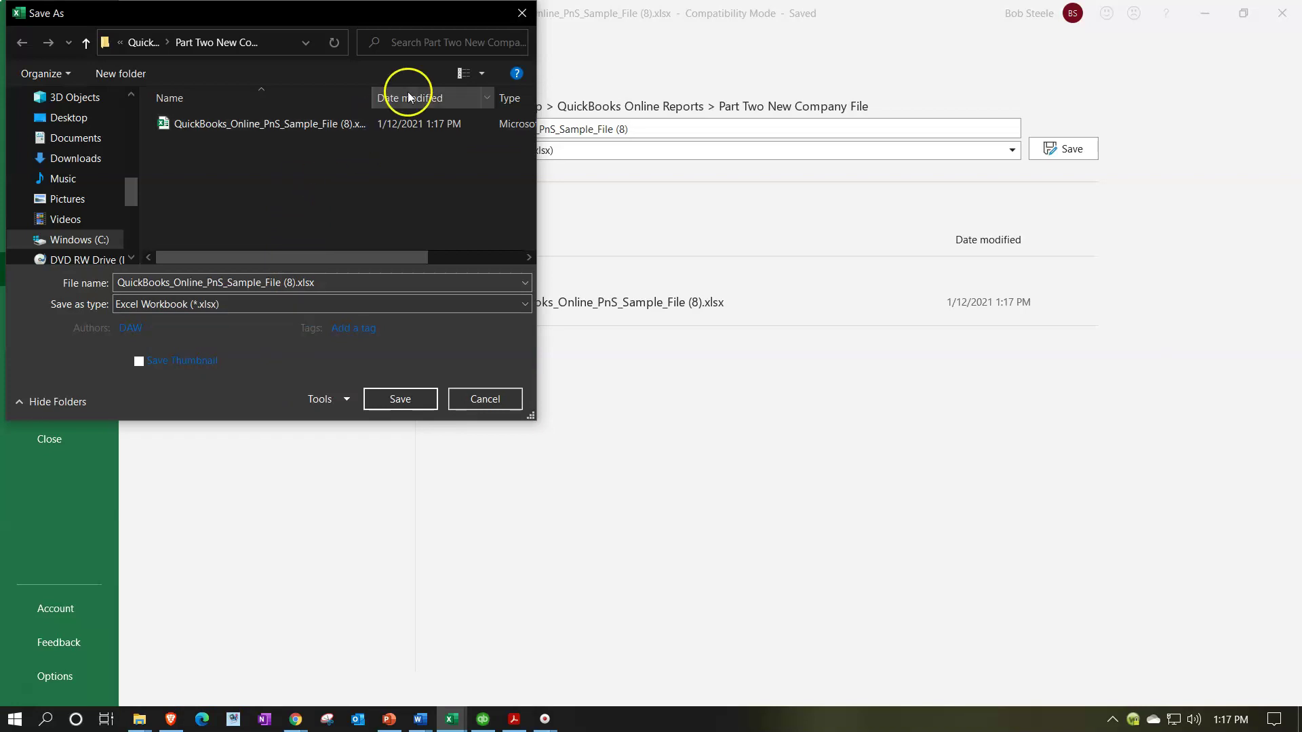
{"action": "left_click", "coordinate": [522, 13]}
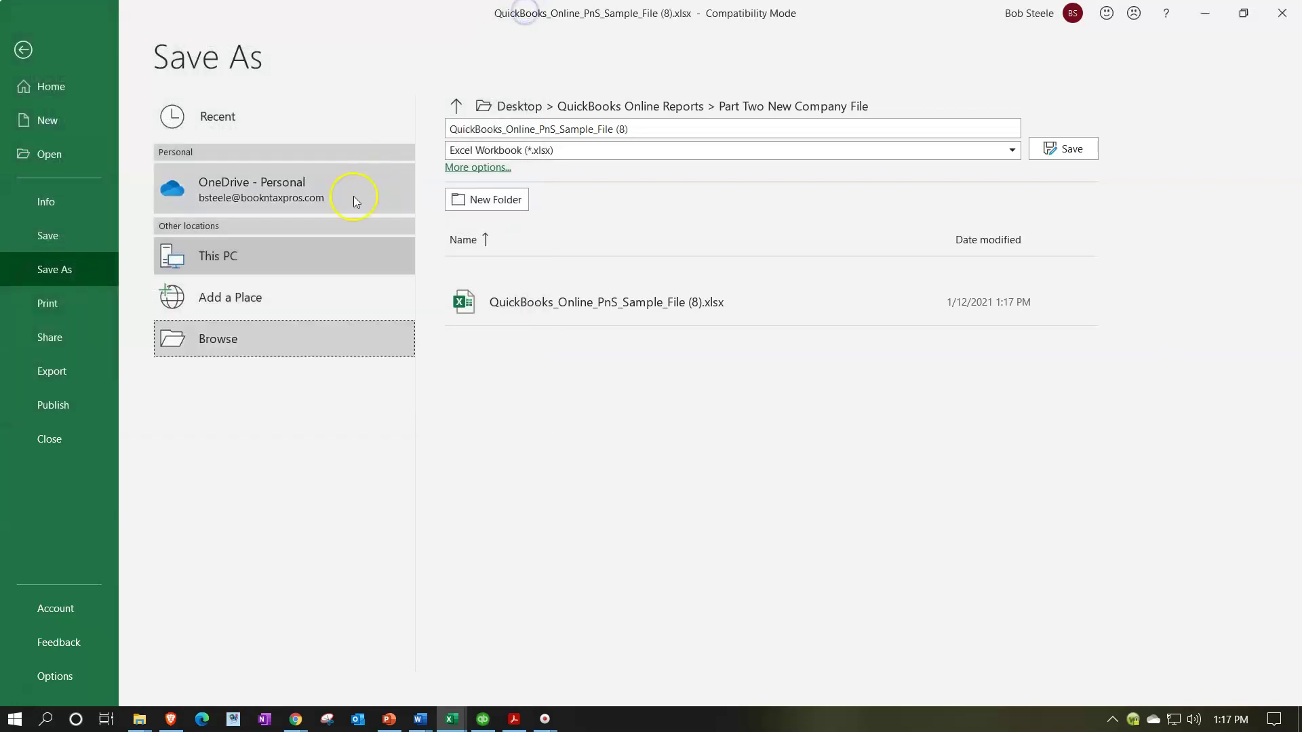
{"action": "left_click", "coordinate": [304, 247]}
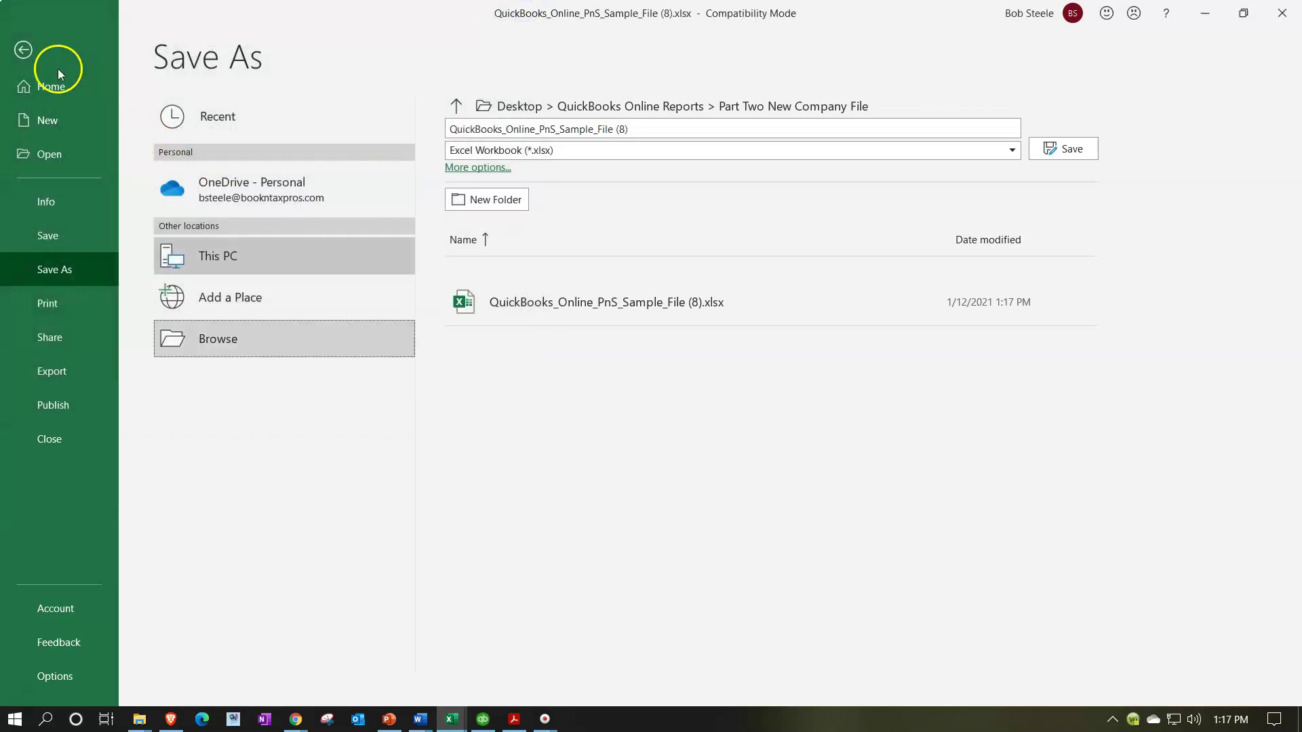
{"action": "left_click", "coordinate": [24, 50]}
{"action": "left_click", "coordinate": [429, 420]}
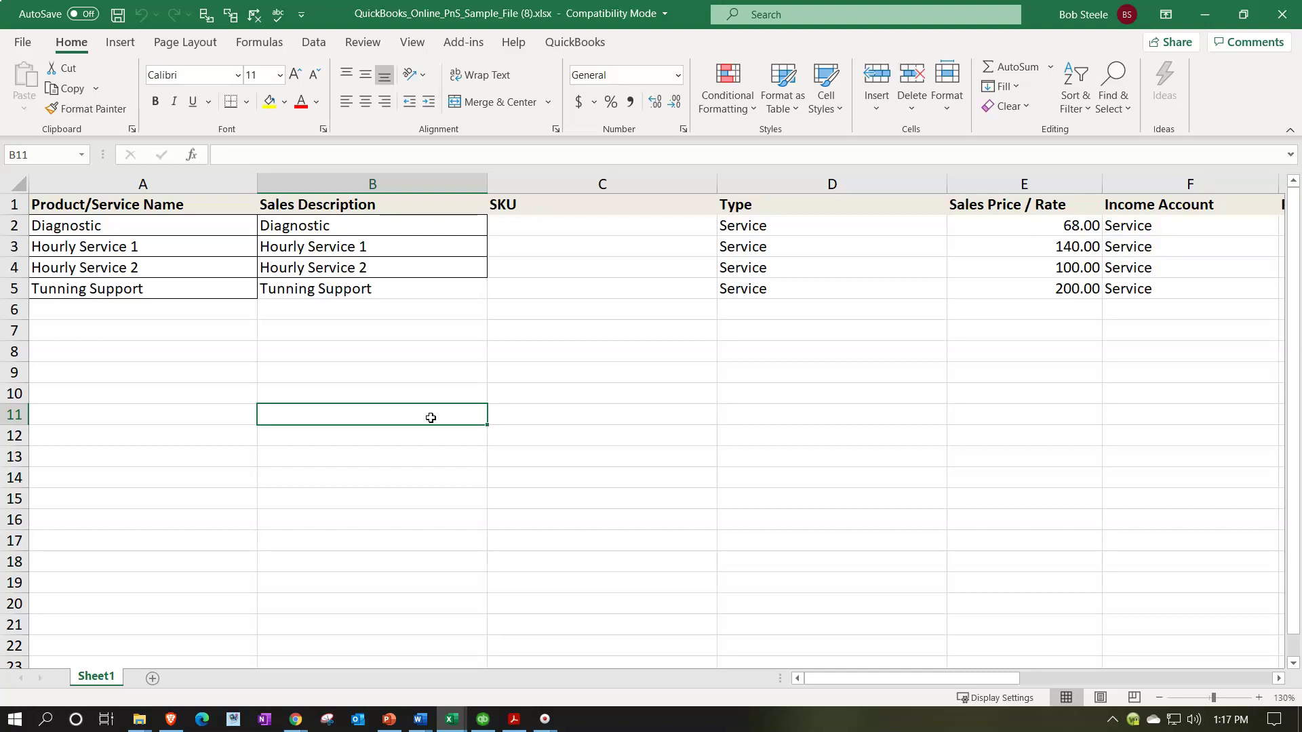
Save and close the workbook, and return to the Import products and services page in the browser.
{"action": "left_click", "coordinate": [117, 13]}
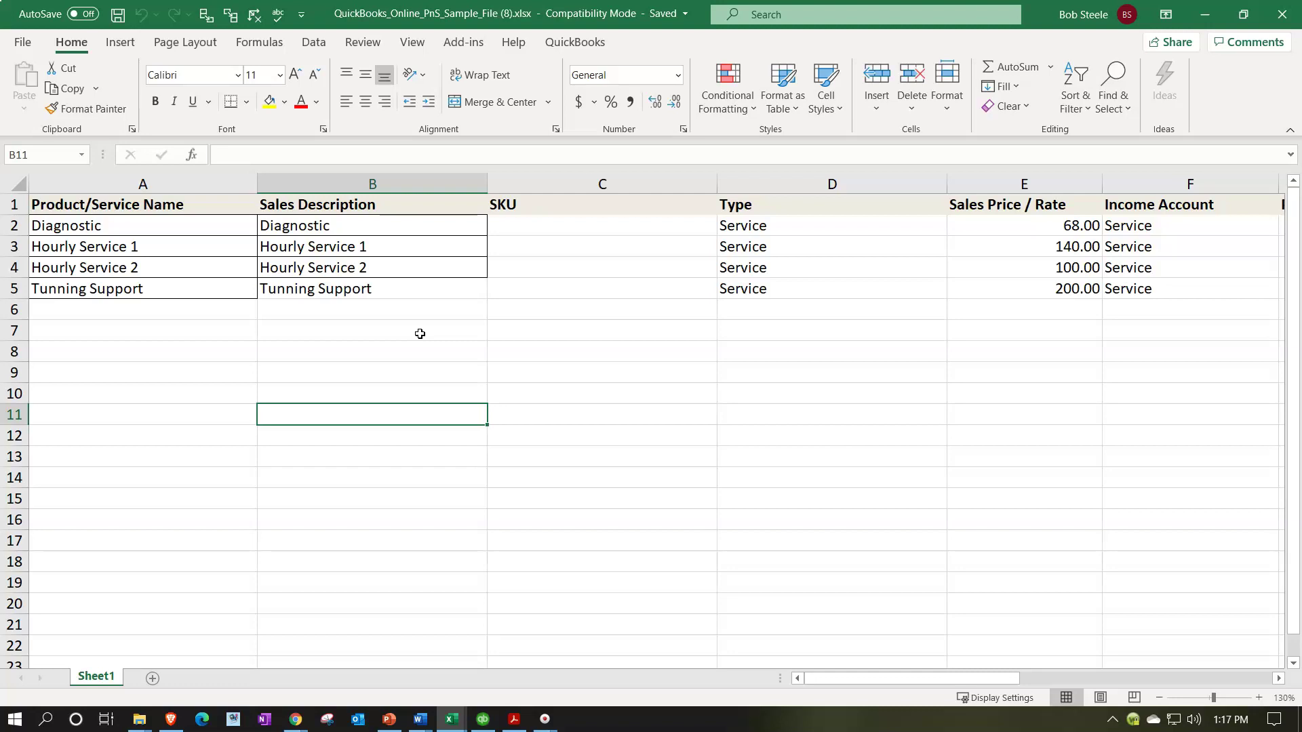
{"action": "left_click", "coordinate": [1273, 22]}
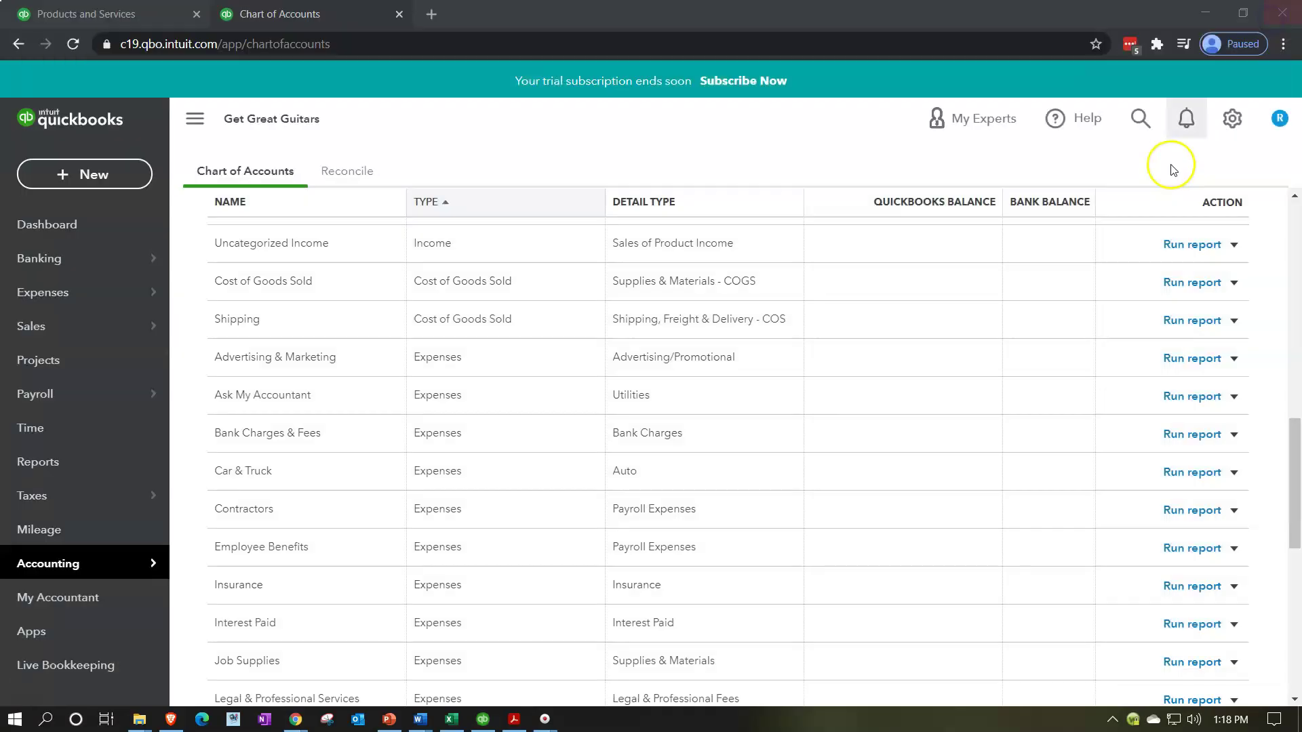
{"action": "scroll", "coordinate": [916, 386], "scroll_direction": "up", "scroll_amount": 4}
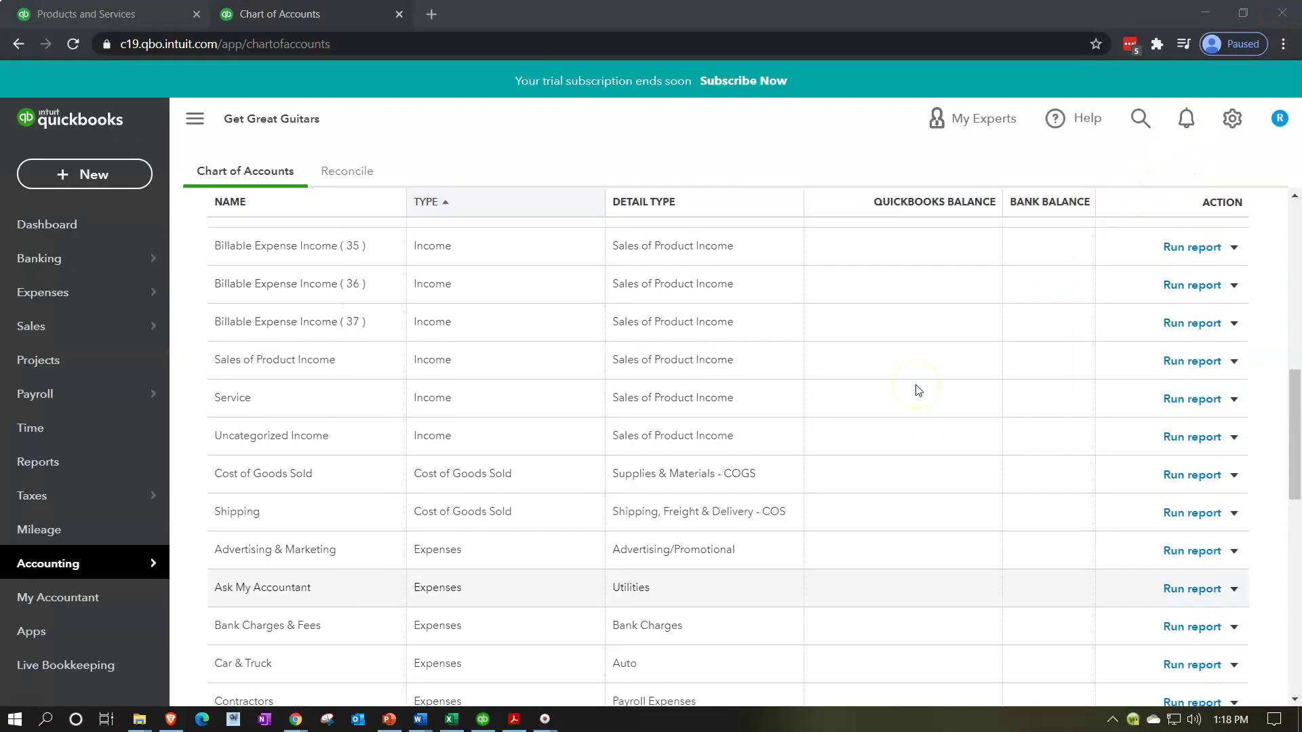
{"action": "left_click", "coordinate": [113, 13]}
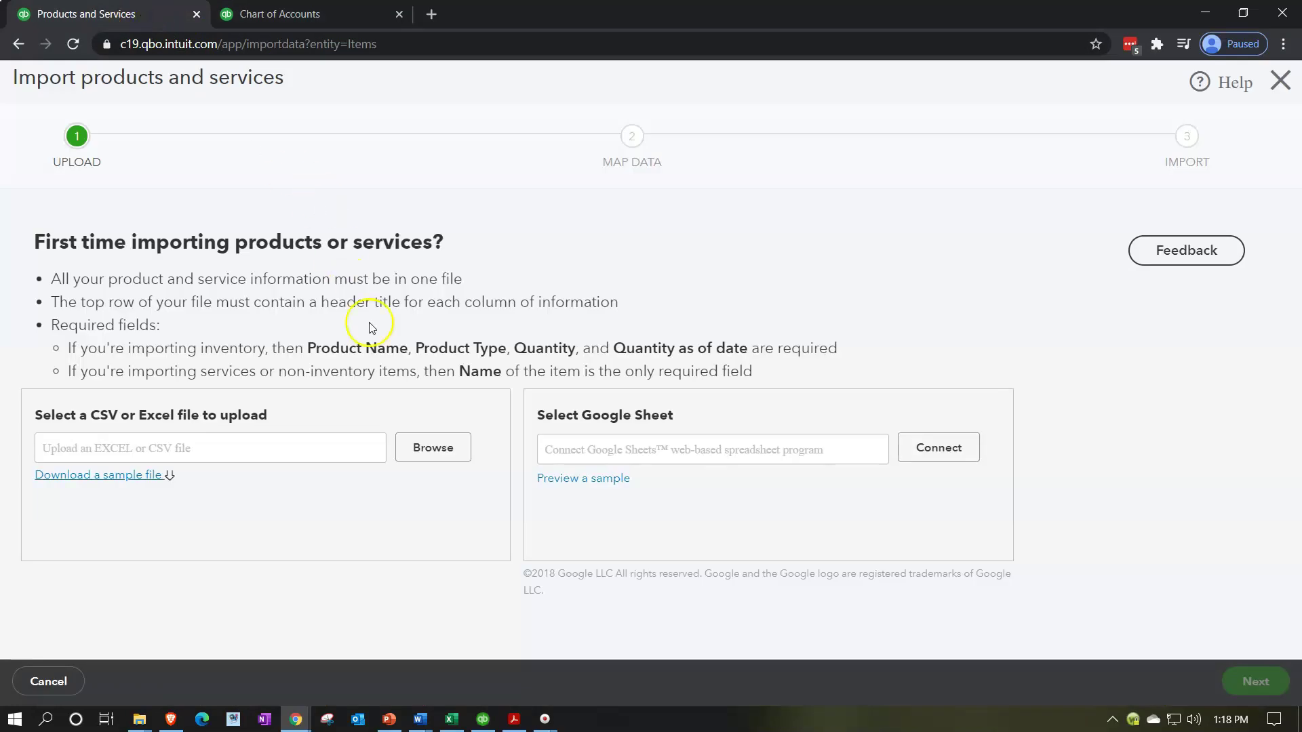
Upload QuickBooks_Online_PnS_Sample_File (8).xlsx from the Part Two New Company File folder and continue to the field mapping.
{"action": "left_click", "coordinate": [417, 455]}
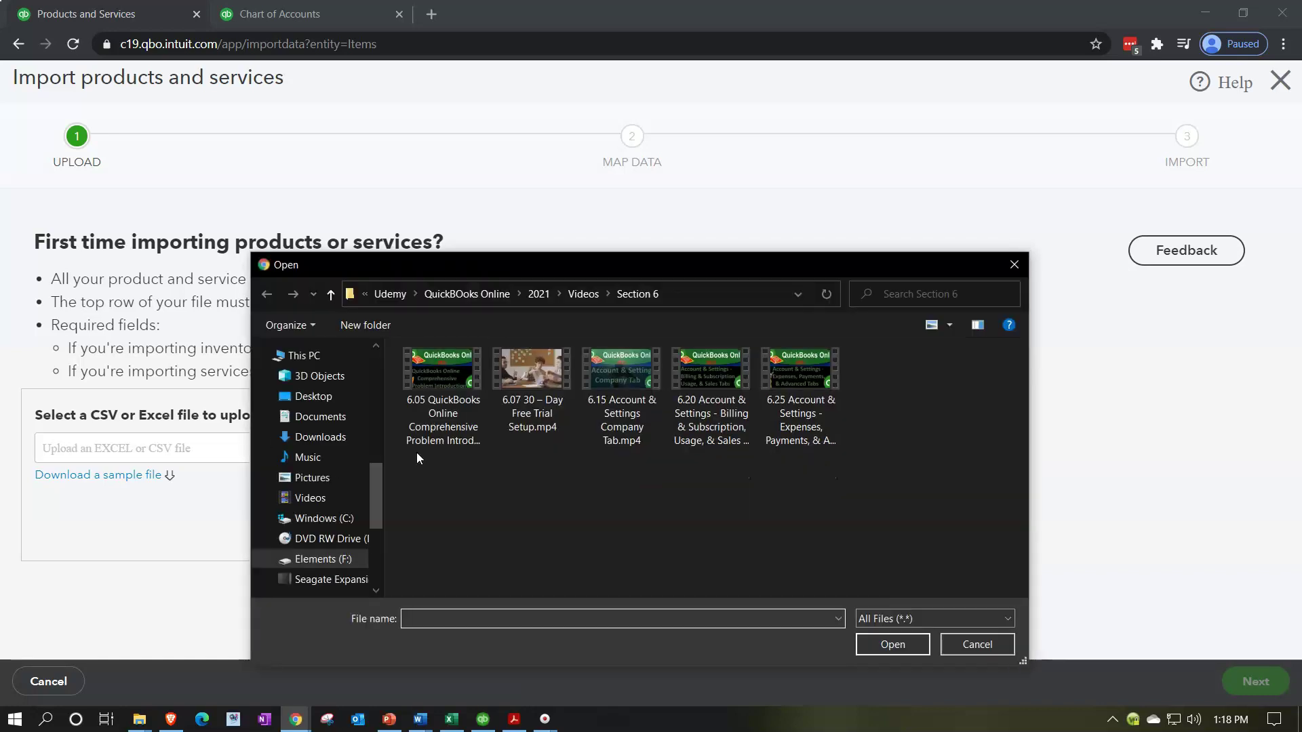
{"action": "left_click", "coordinate": [931, 326]}
{"action": "left_click", "coordinate": [931, 325]}
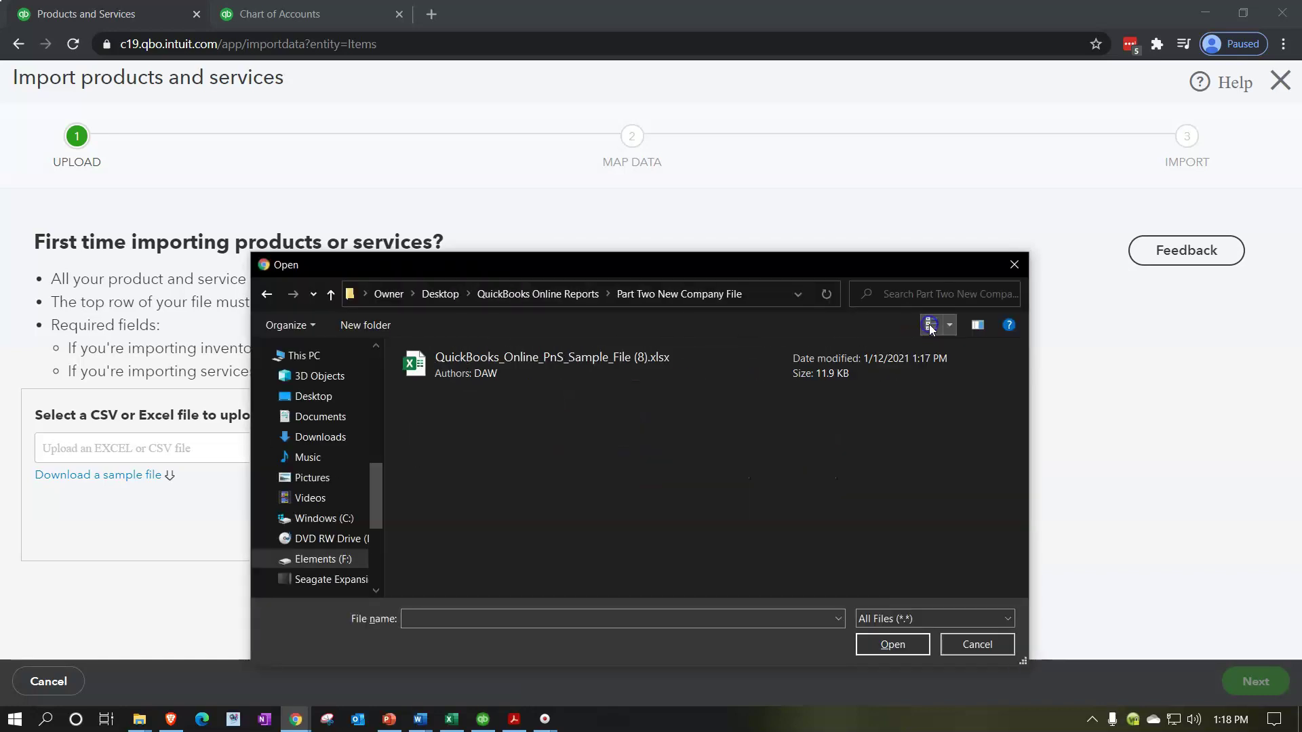
{"action": "left_click", "coordinate": [931, 326]}
{"action": "left_click", "coordinate": [470, 384]}
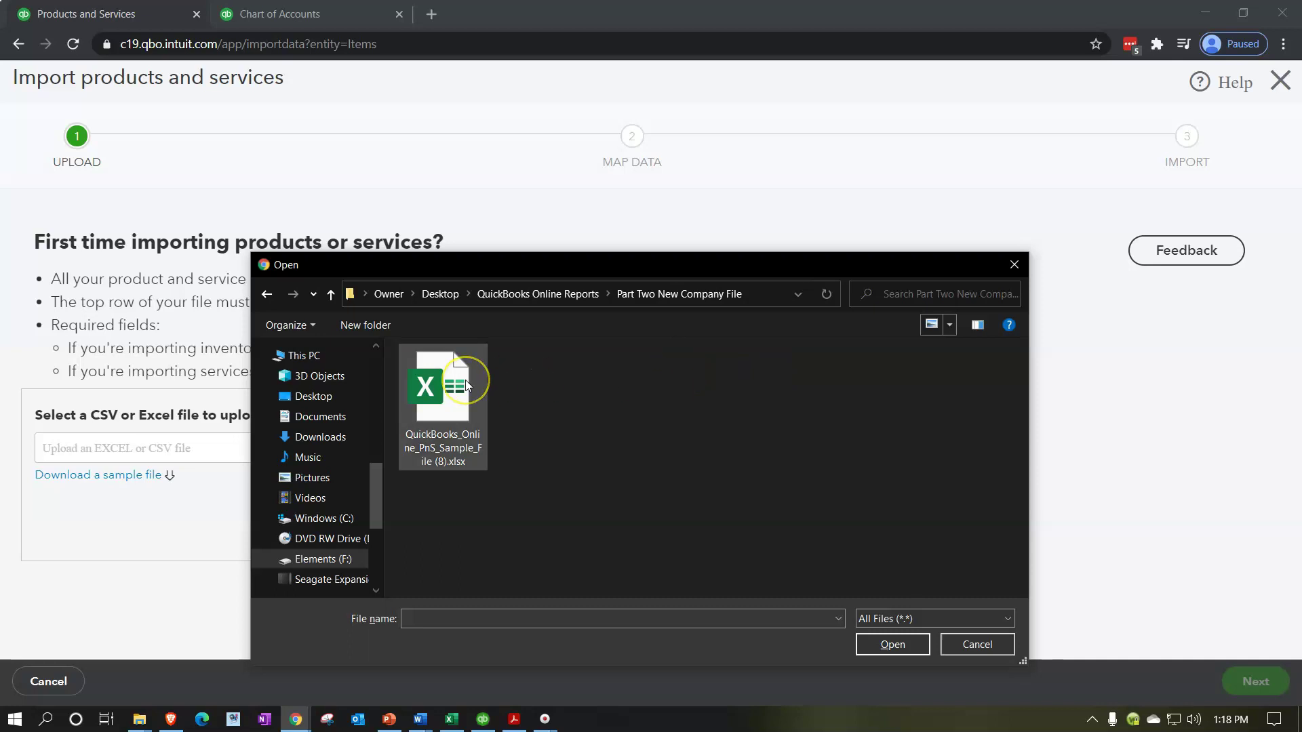
{"action": "double_click", "coordinate": [466, 383]}
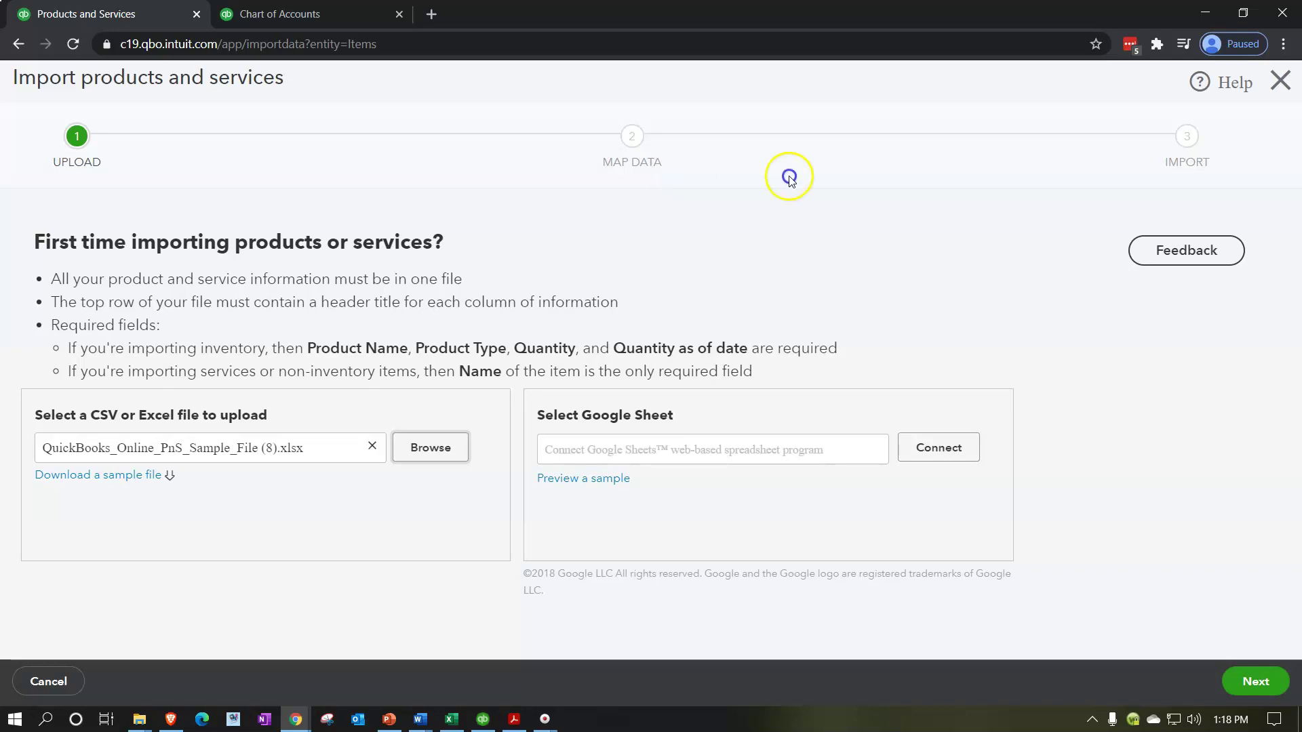
{"action": "left_click", "coordinate": [1250, 680]}
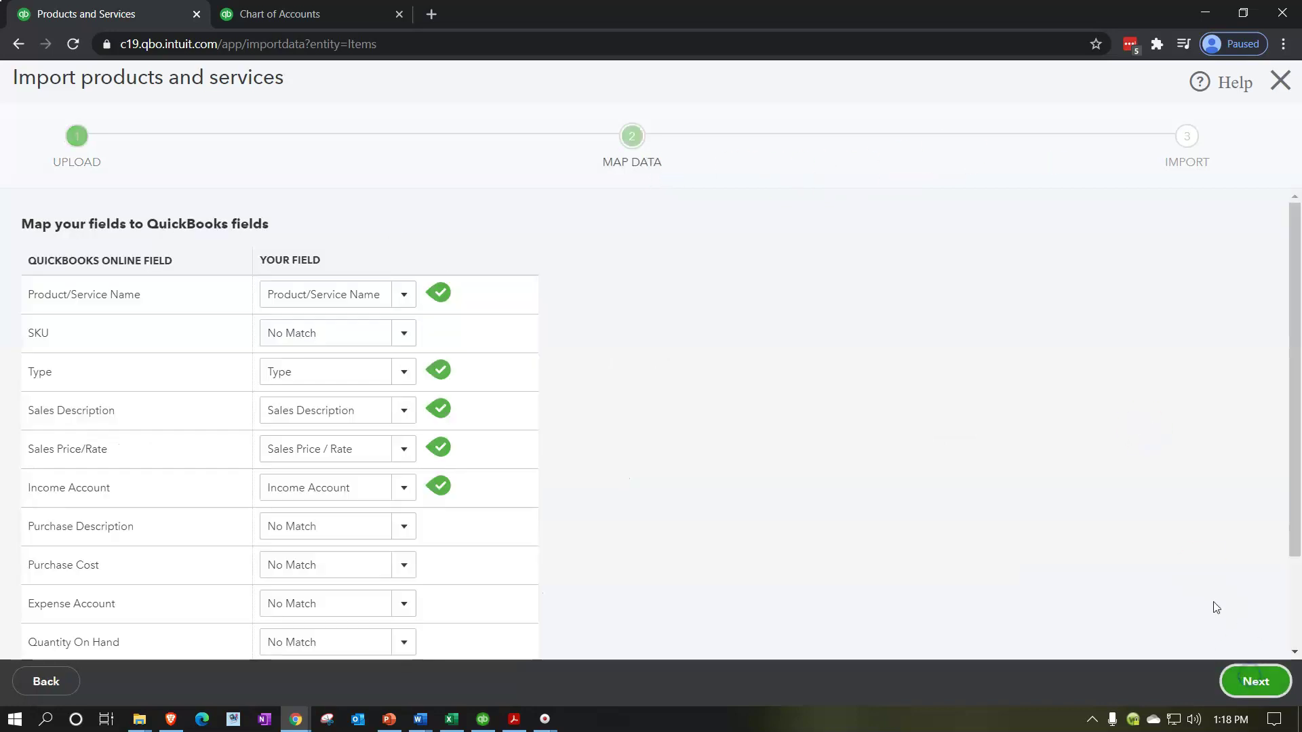
Compare the mapped fields with the header row of QuickBooks_Online_PnS_Sample_File (8).xlsx in Excel and return to the mapping page.
{"action": "scroll", "coordinate": [990, 488], "scroll_direction": "down", "scroll_amount": 2}
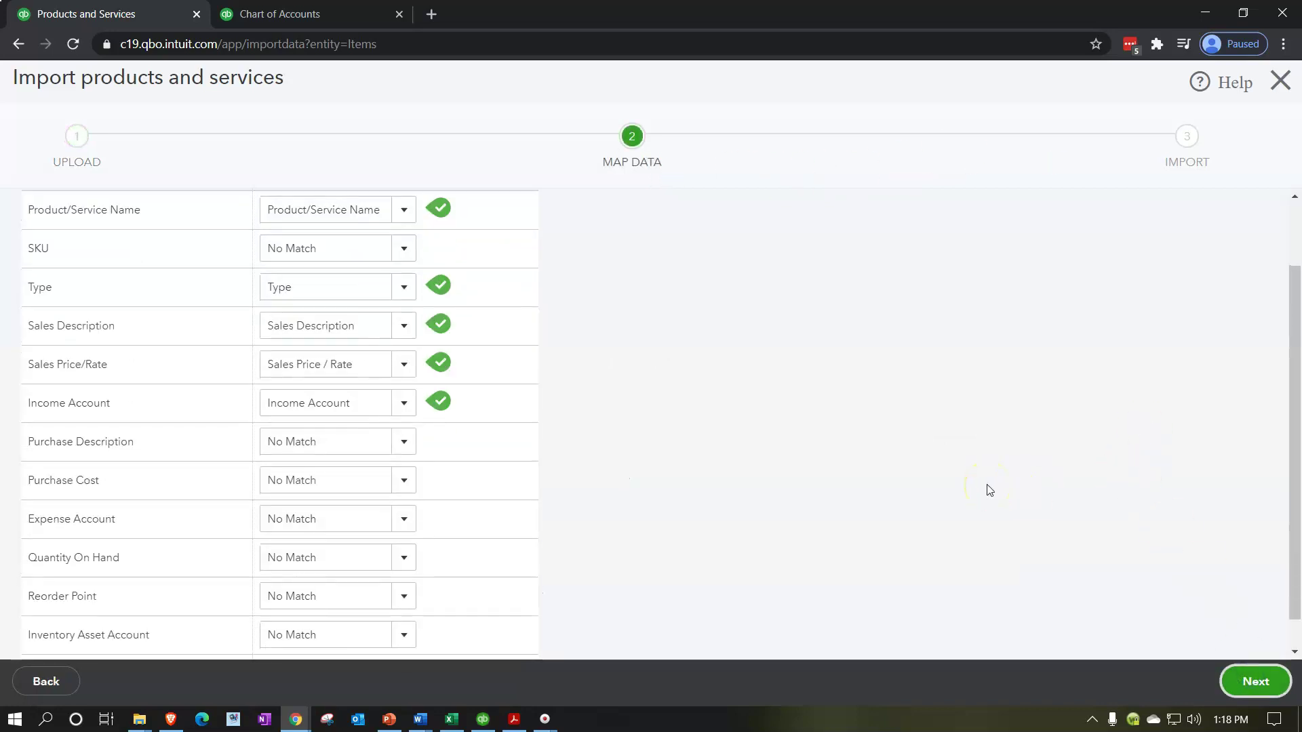
{"action": "scroll", "coordinate": [990, 488], "scroll_direction": "up", "scroll_amount": 2}
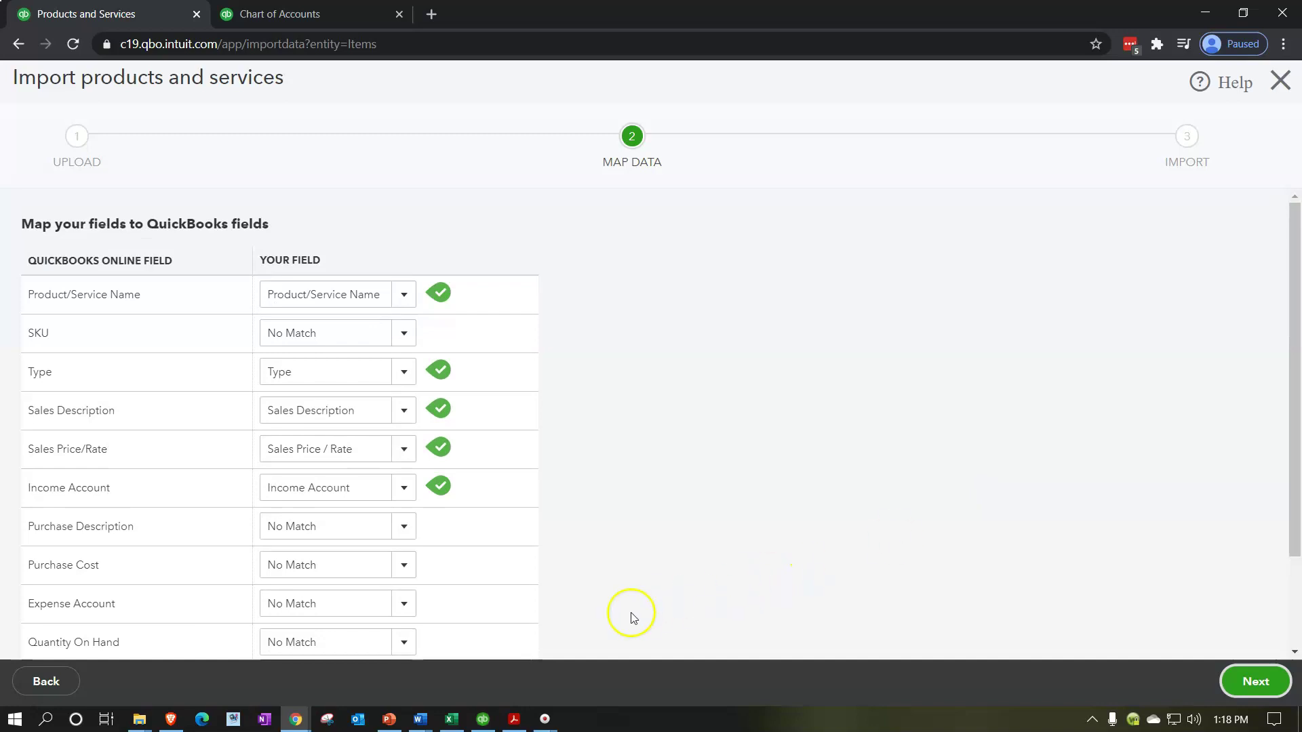
{"action": "left_click", "coordinate": [451, 720]}
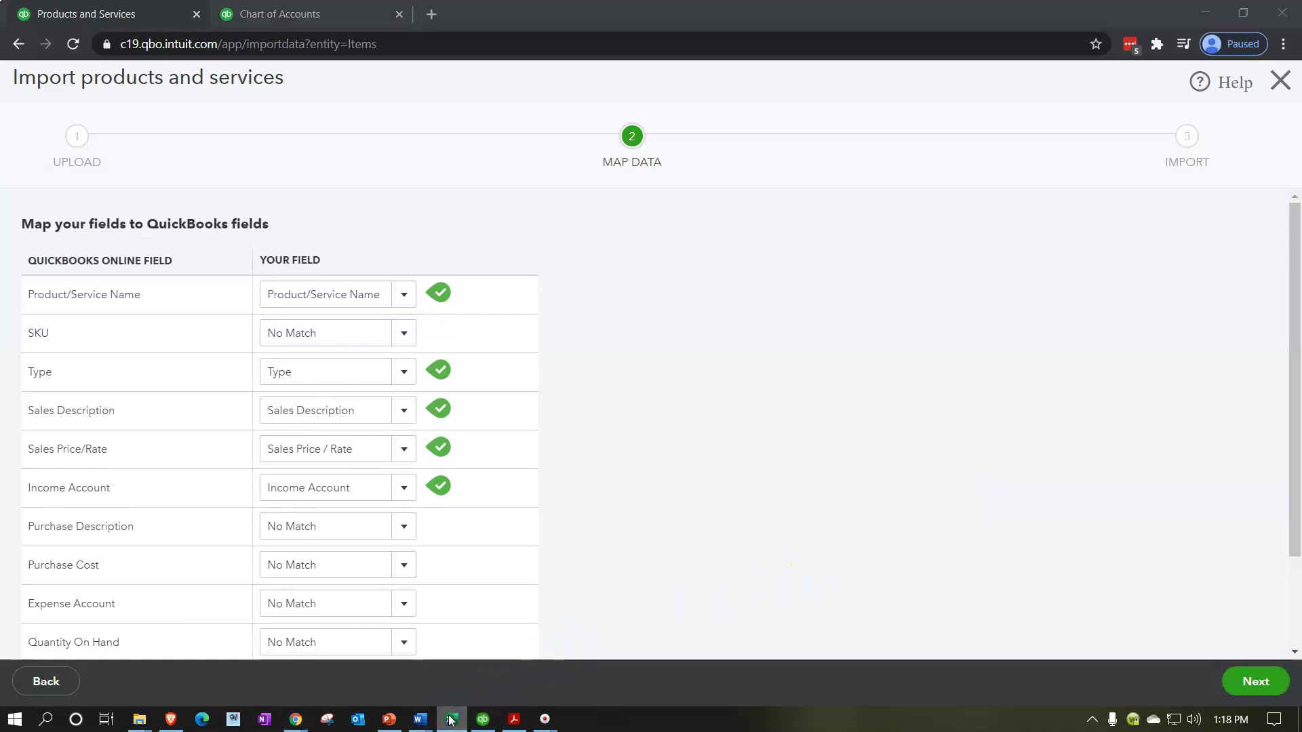
{"action": "right_click", "coordinate": [451, 720]}
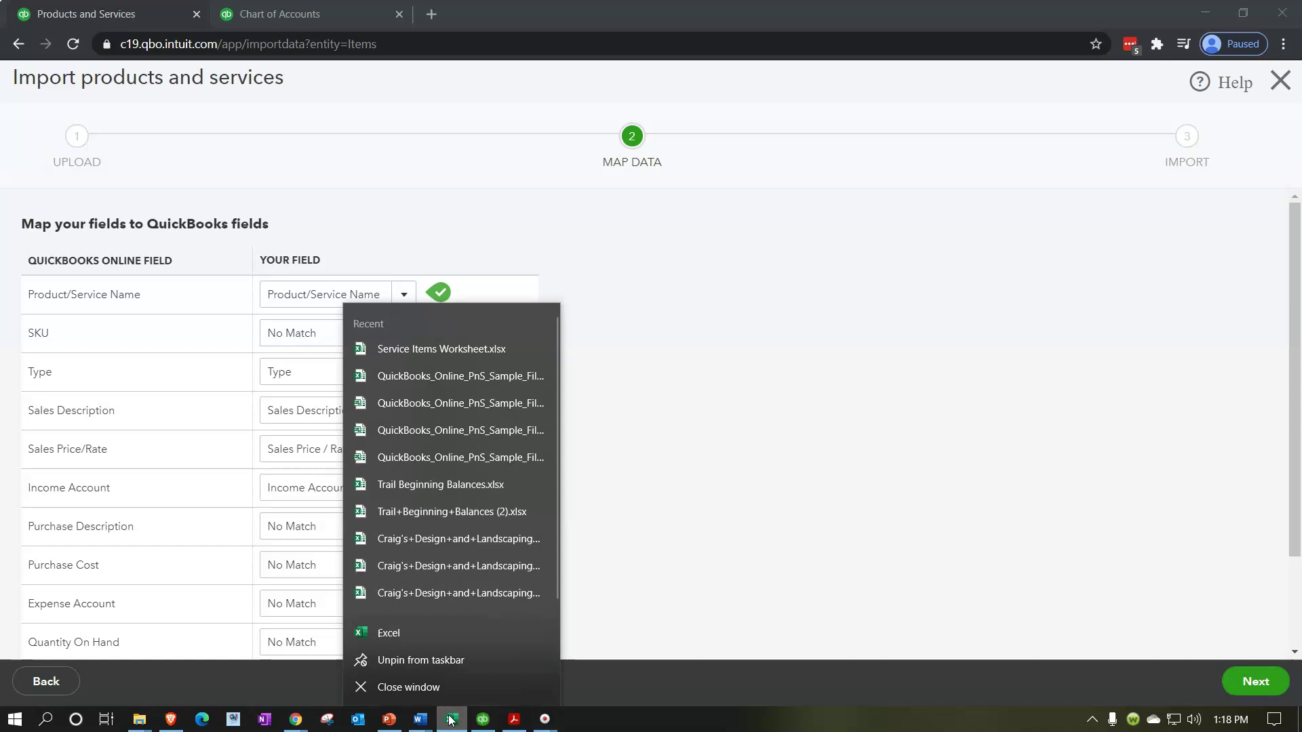
{"action": "left_click", "coordinate": [407, 377]}
{"action": "left_click_drag", "start_coordinate": [101, 204], "coordinate": [531, 206]}
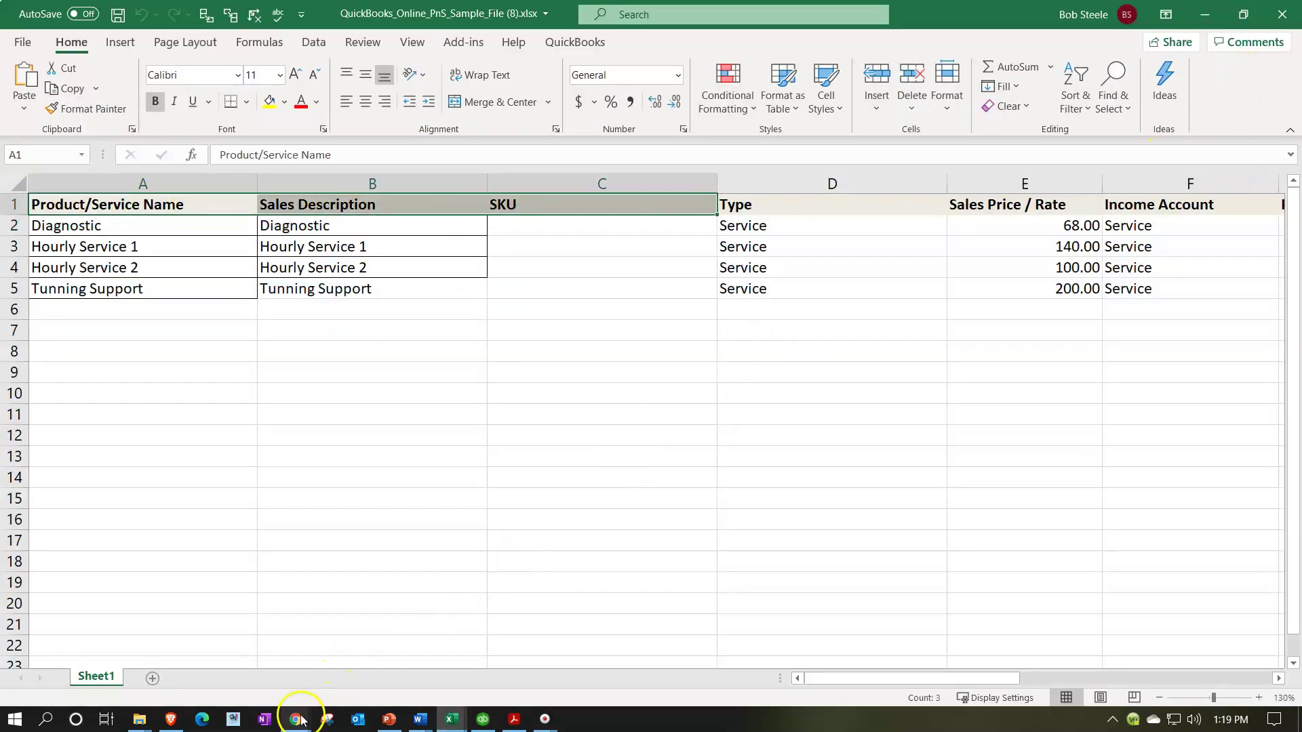
{"action": "mouse_move", "coordinate": [295, 721]}
{"action": "left_click", "coordinate": [267, 672]}
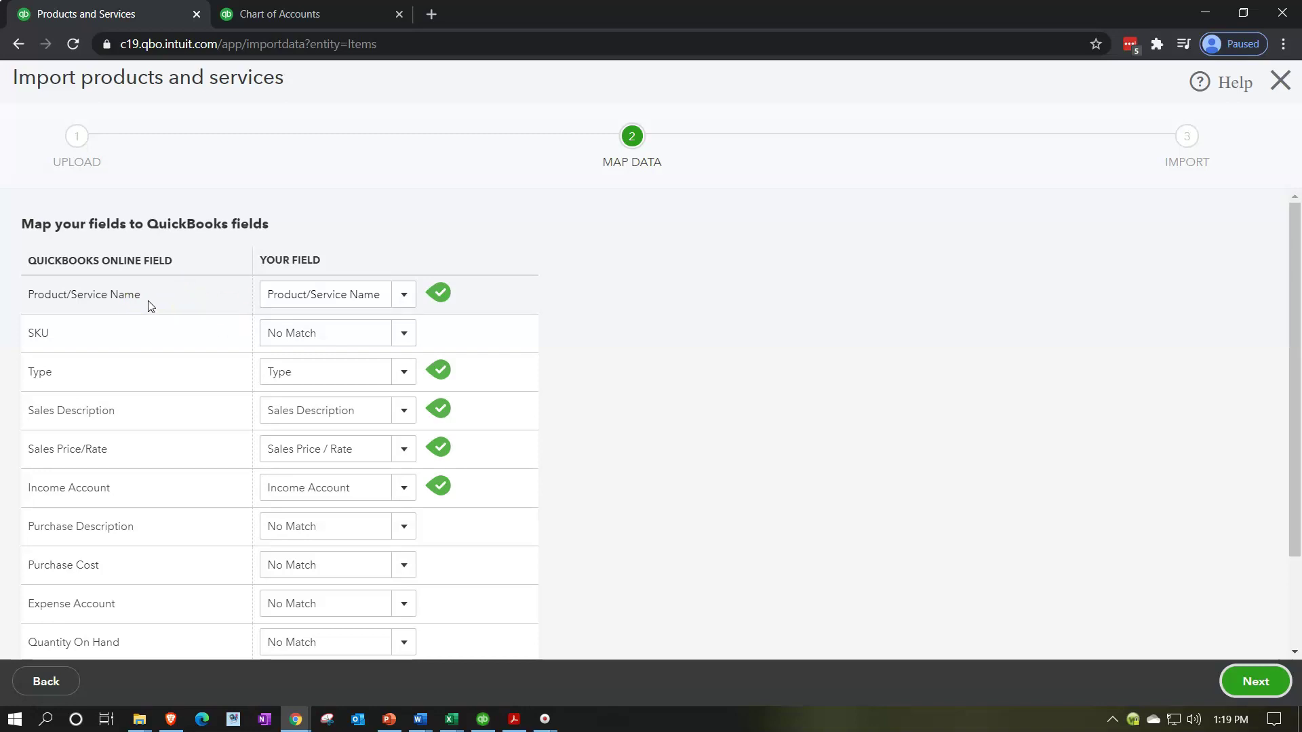
Examine the column choices offered for mapping Product/Service Name, Type and Sales Description without changing them.
{"action": "left_click", "coordinate": [401, 296]}
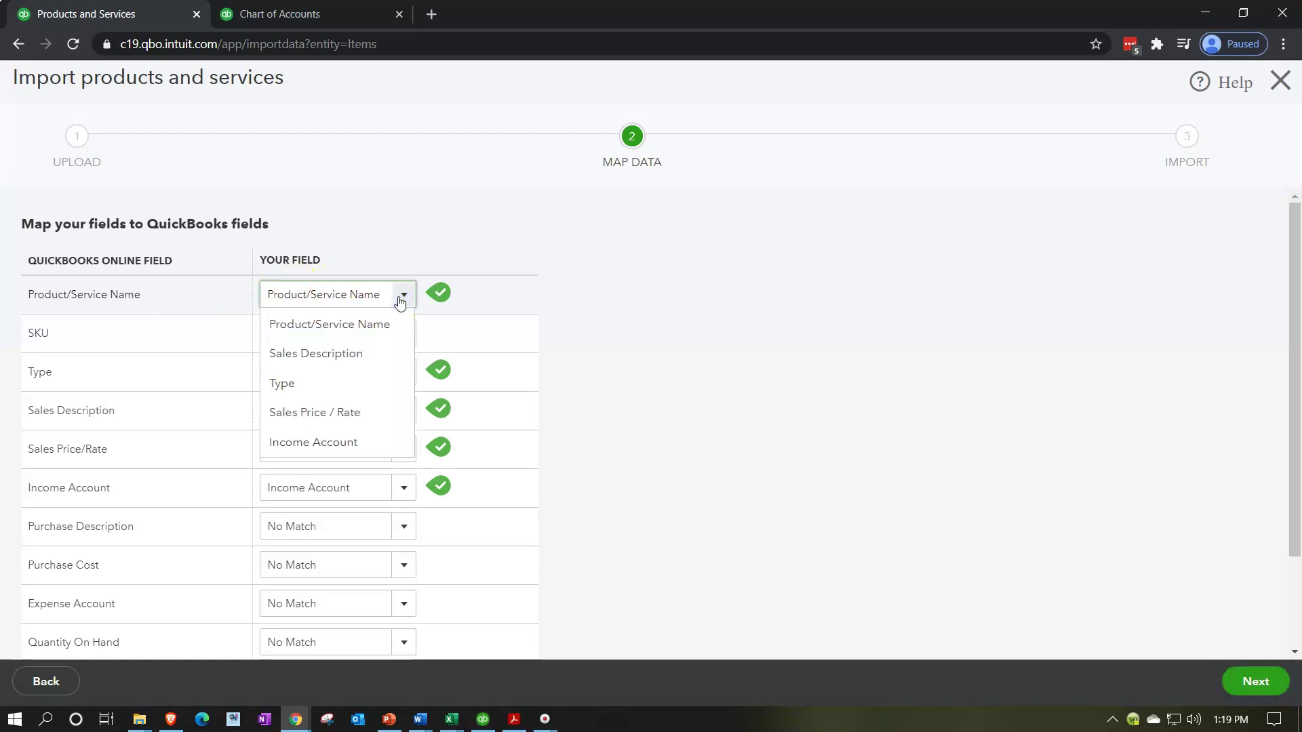
{"action": "left_click", "coordinate": [401, 301]}
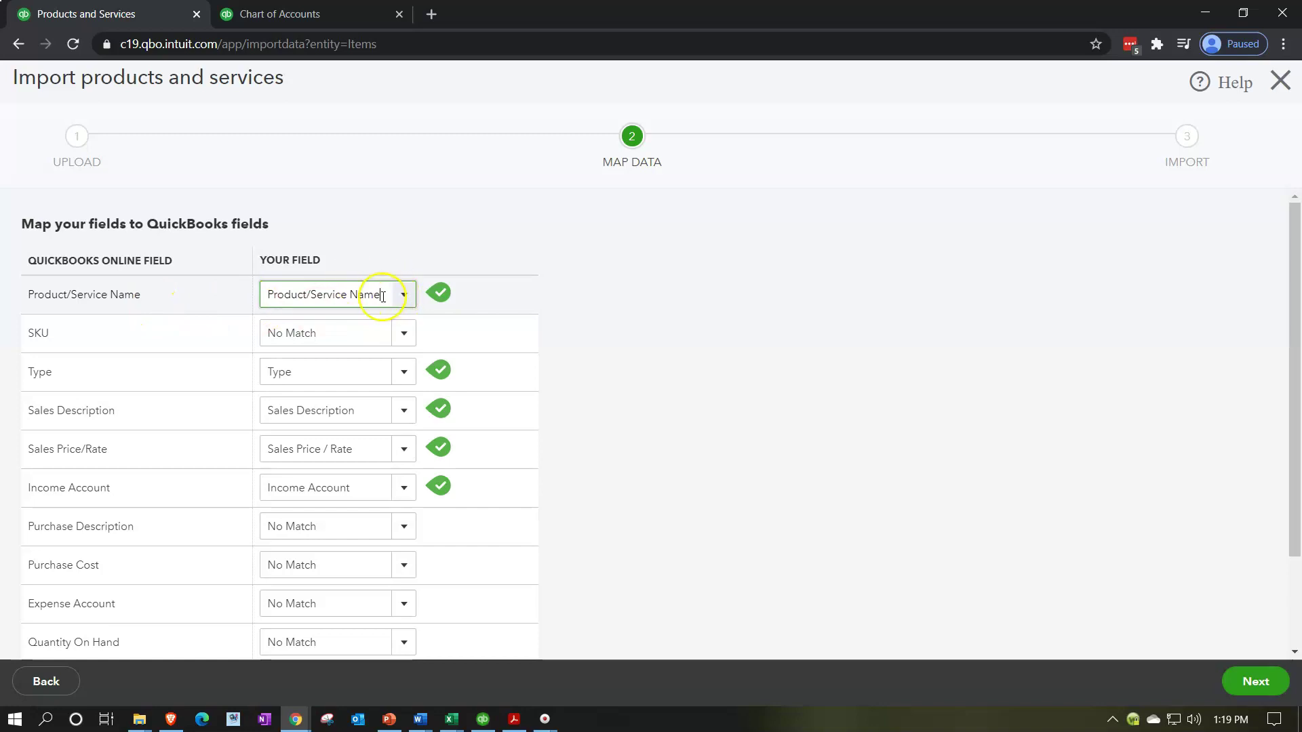
{"action": "left_click", "coordinate": [404, 299]}
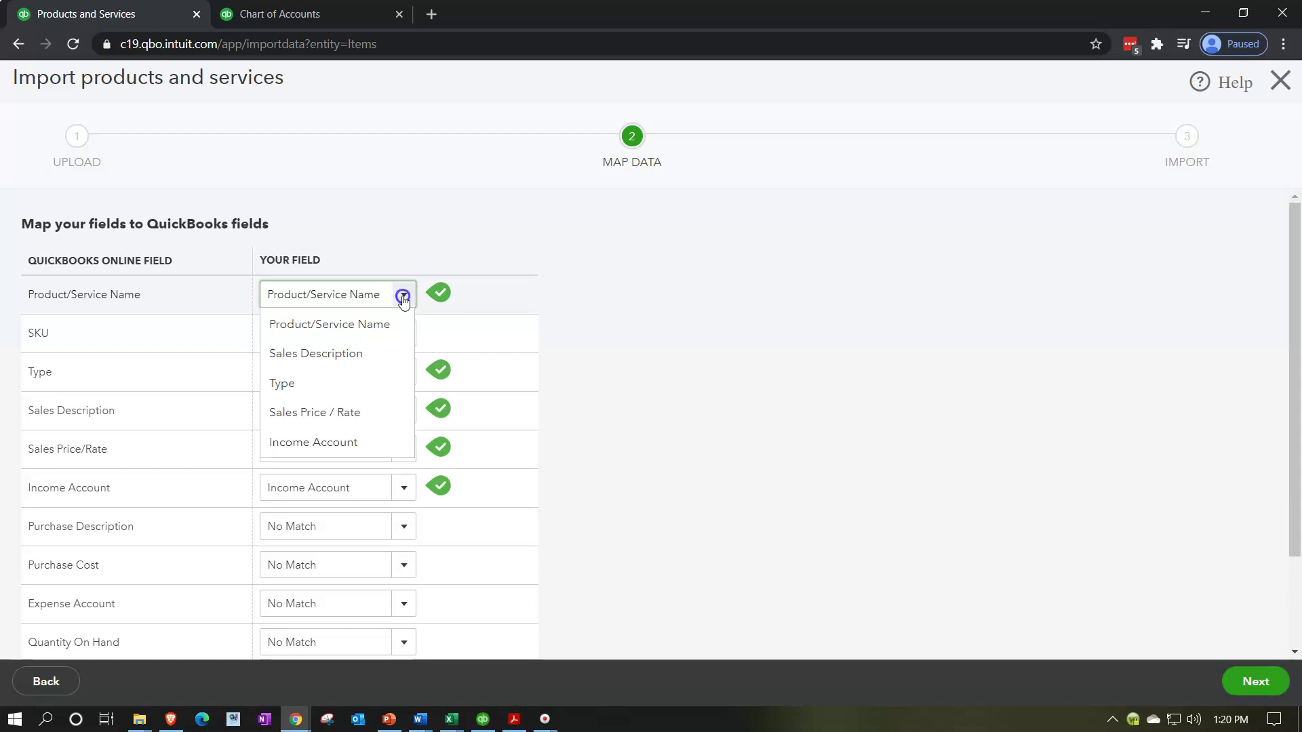
{"action": "left_click", "coordinate": [403, 298]}
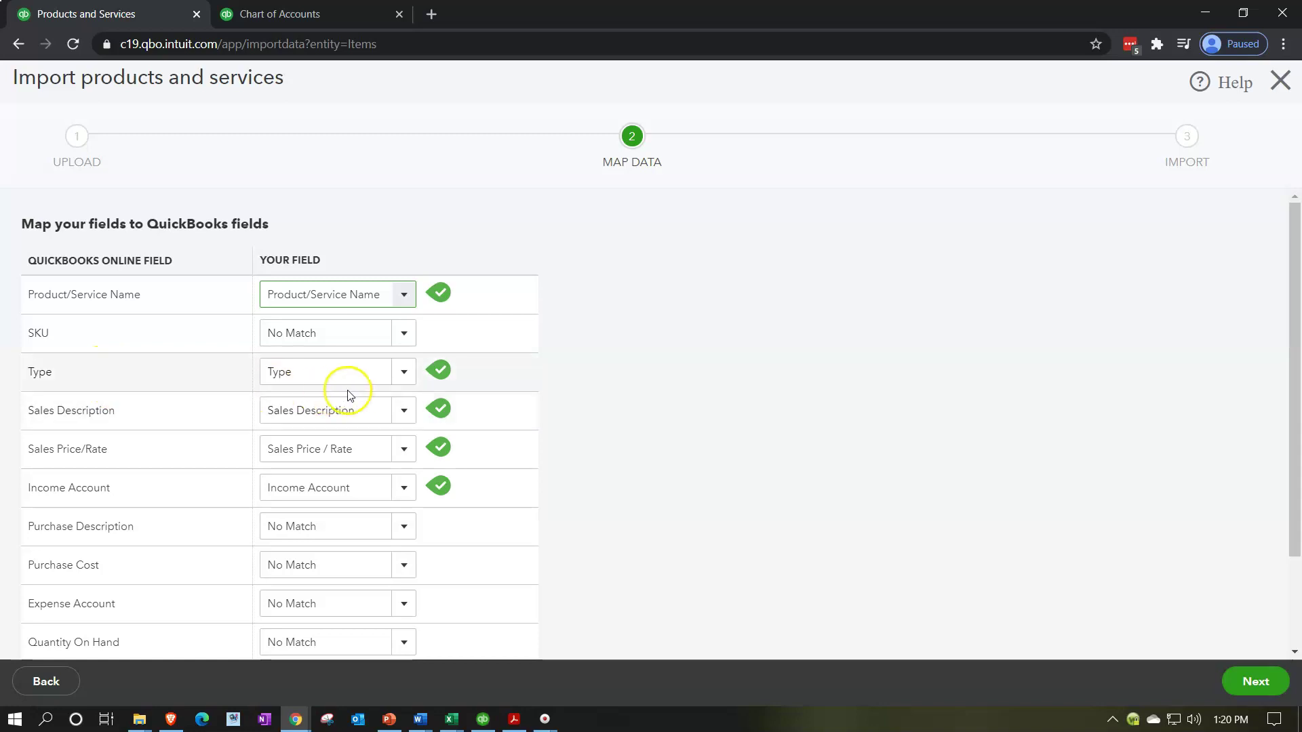
{"action": "left_click", "coordinate": [403, 375]}
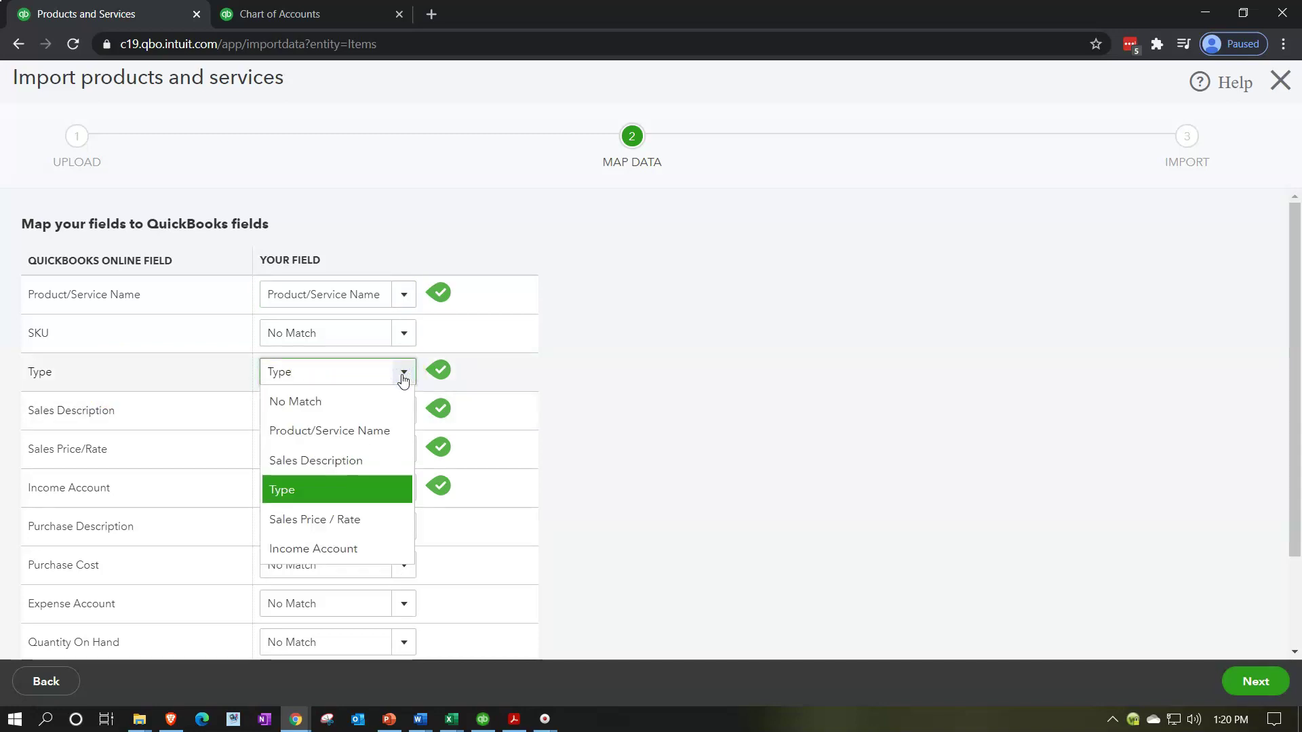
{"action": "left_click", "coordinate": [403, 380]}
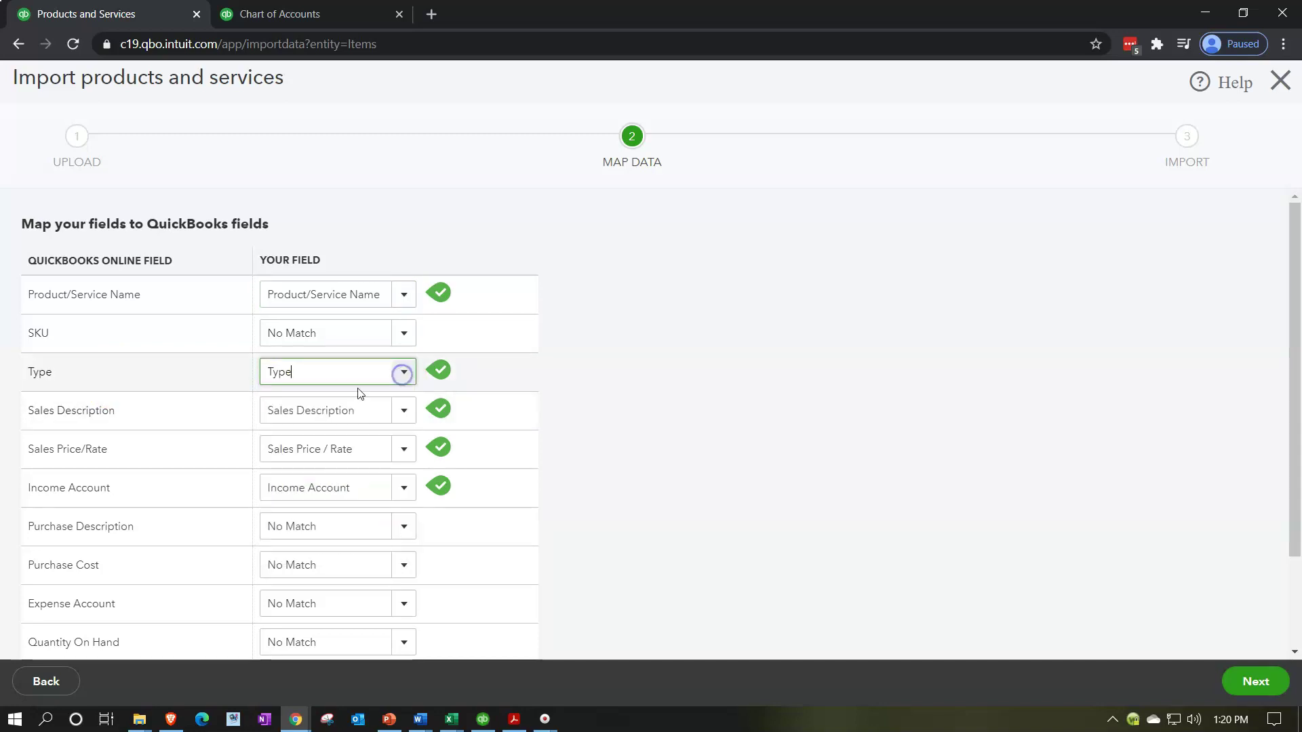
{"action": "left_click", "coordinate": [409, 417]}
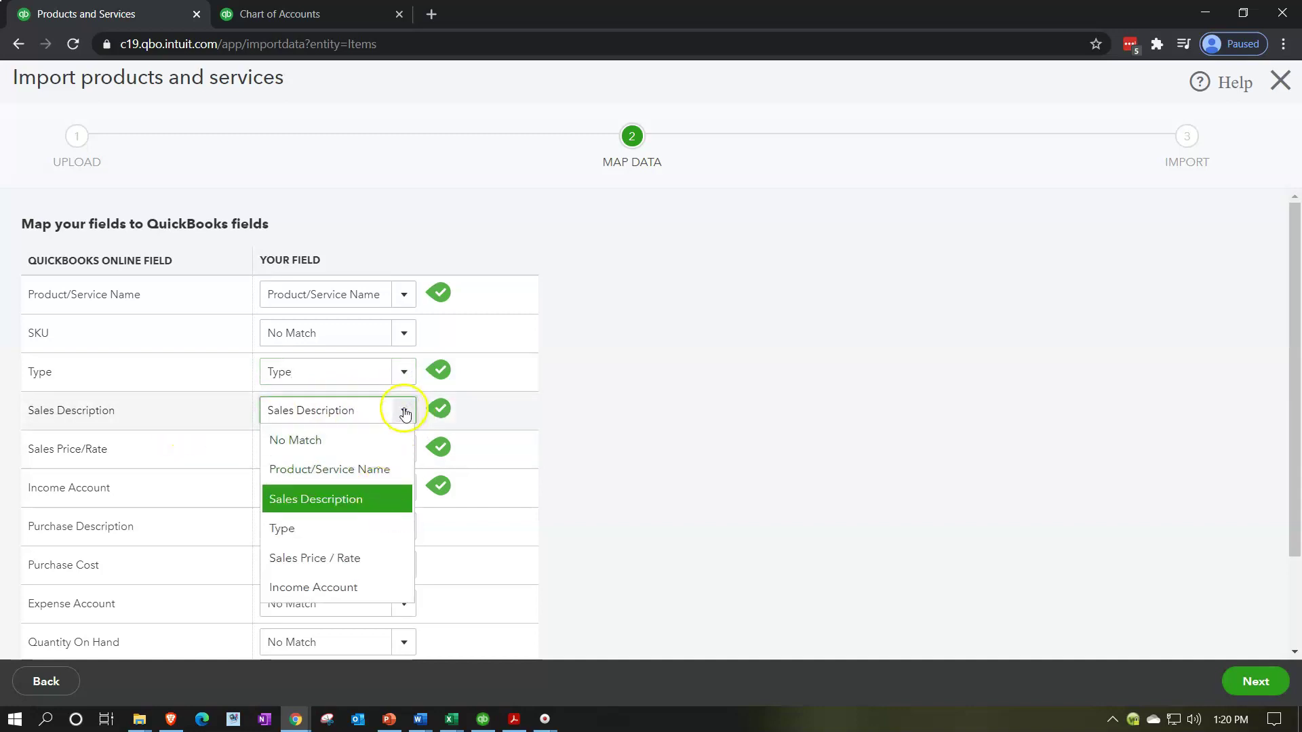
{"action": "left_click", "coordinate": [405, 413]}
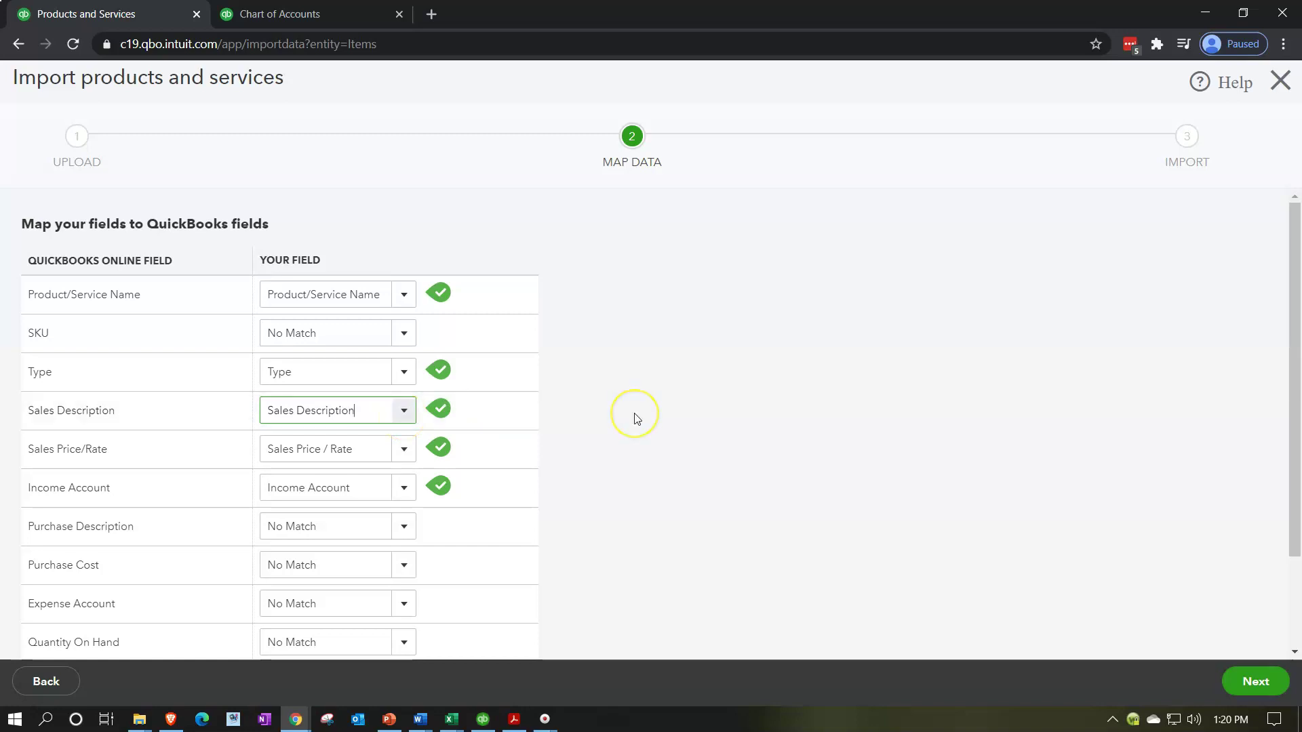
Map Sales Price/Rate to the Sales Price / Rate column, check the Income Account mapping and continue to the import review.
{"action": "scroll", "coordinate": [634, 415], "scroll_direction": "down", "scroll_amount": 1}
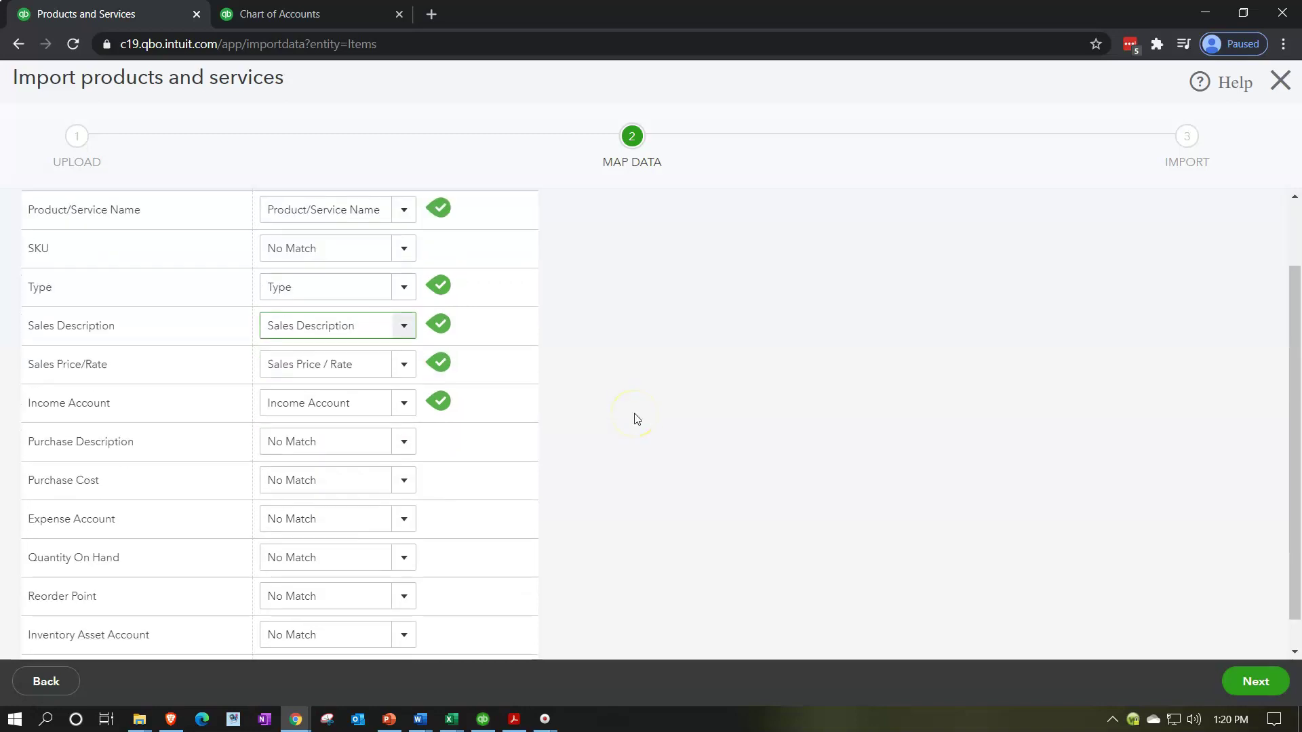
{"action": "left_click", "coordinate": [405, 366]}
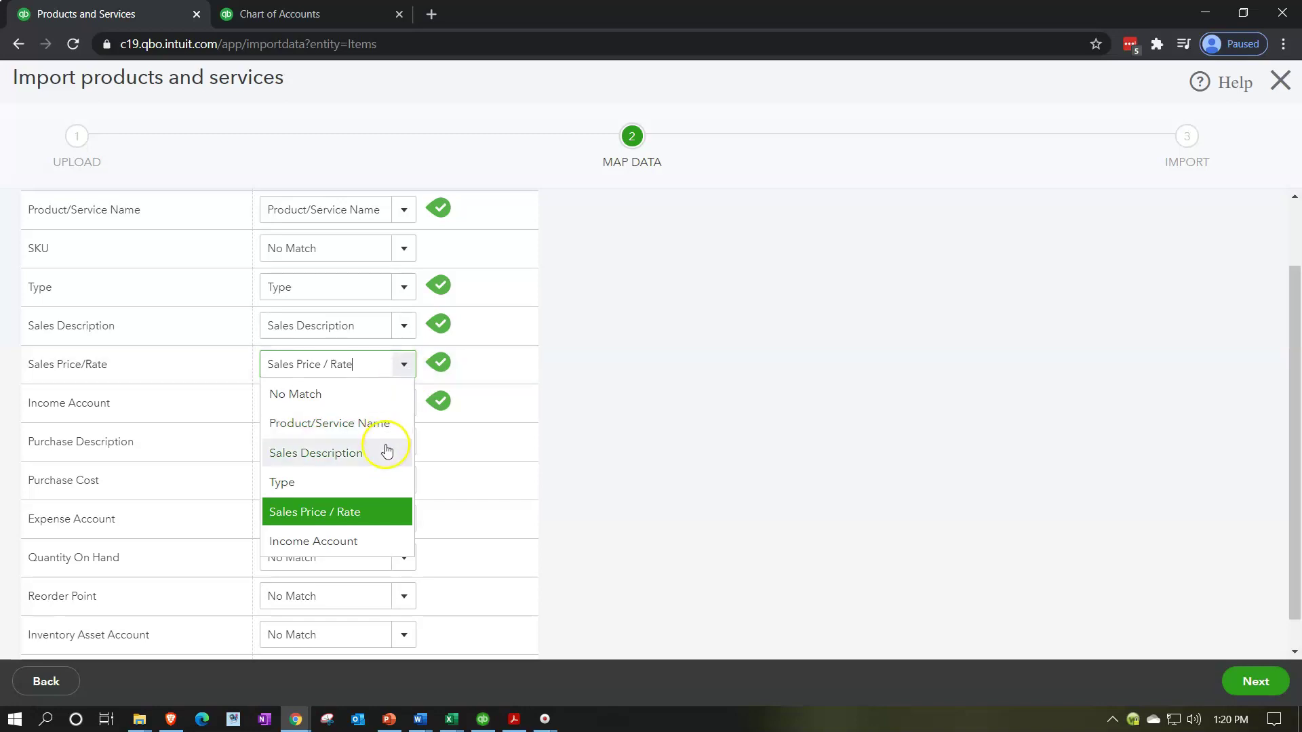
{"action": "left_click", "coordinate": [365, 515]}
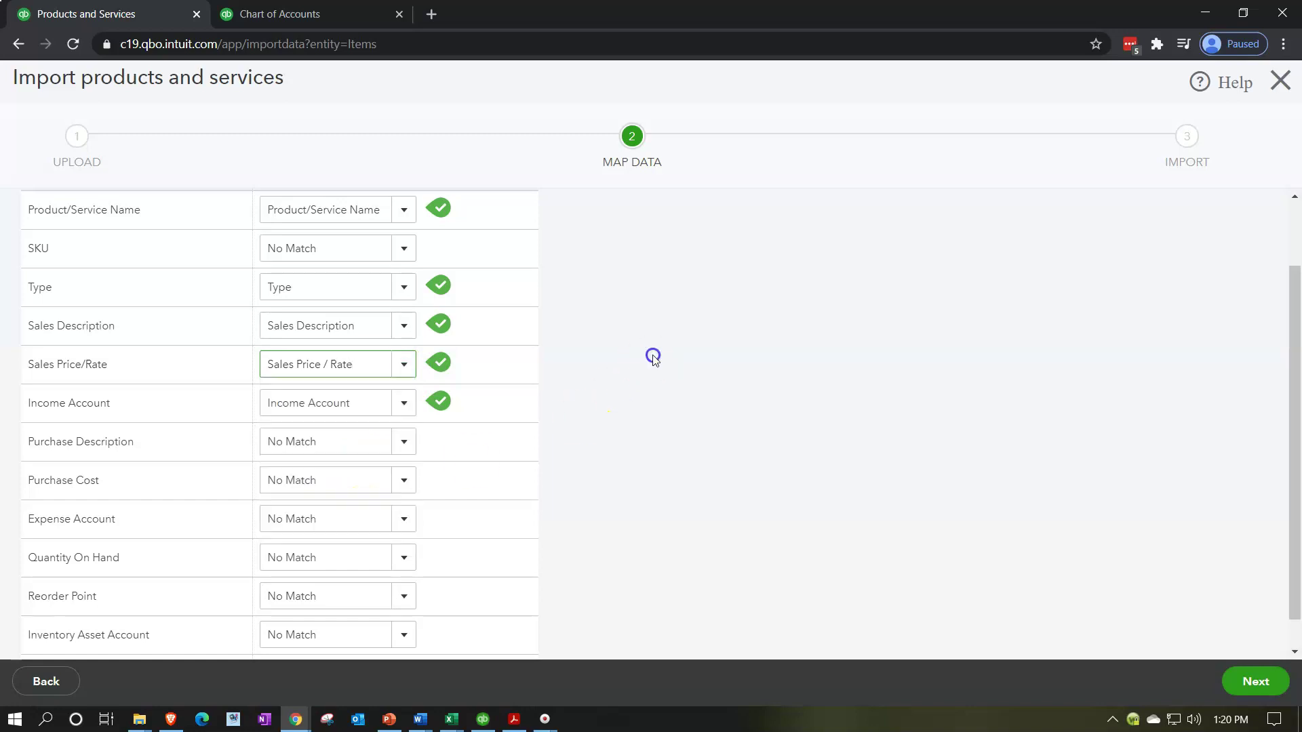
{"action": "scroll", "coordinate": [652, 358], "scroll_direction": "down", "scroll_amount": 1}
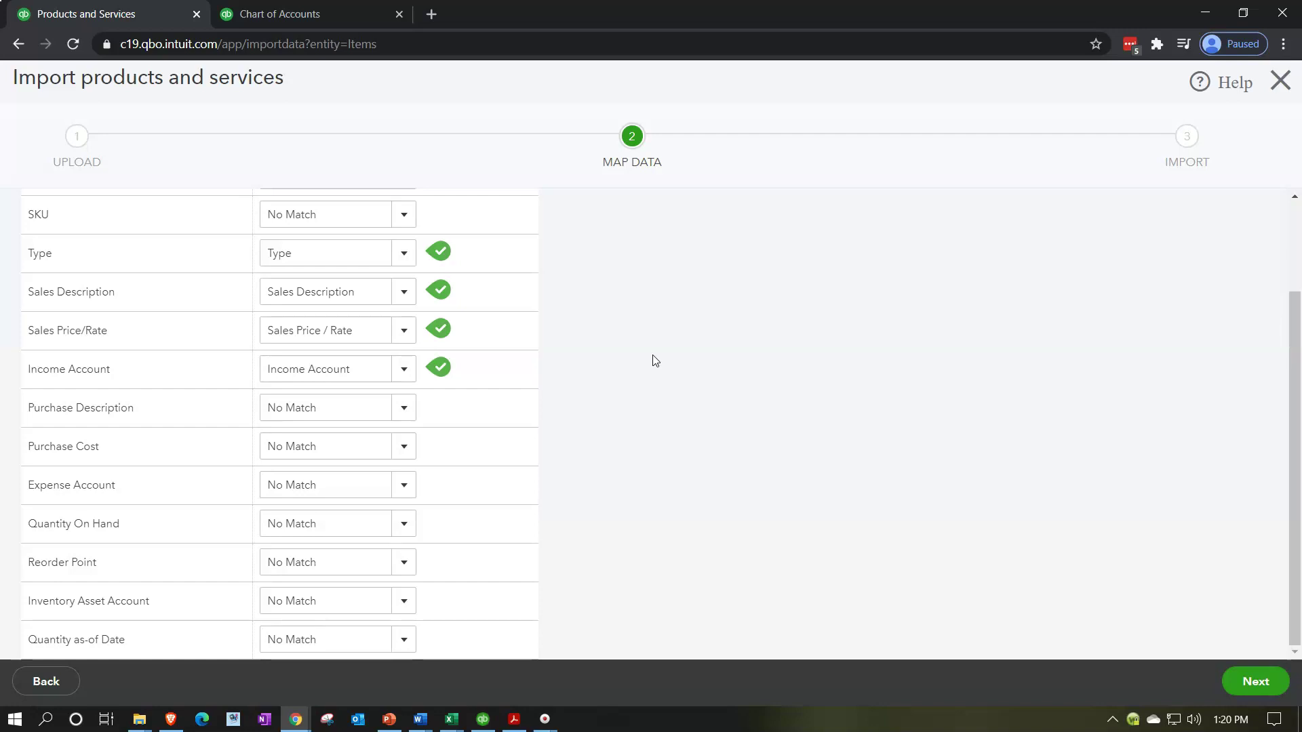
{"action": "left_click", "coordinate": [404, 372]}
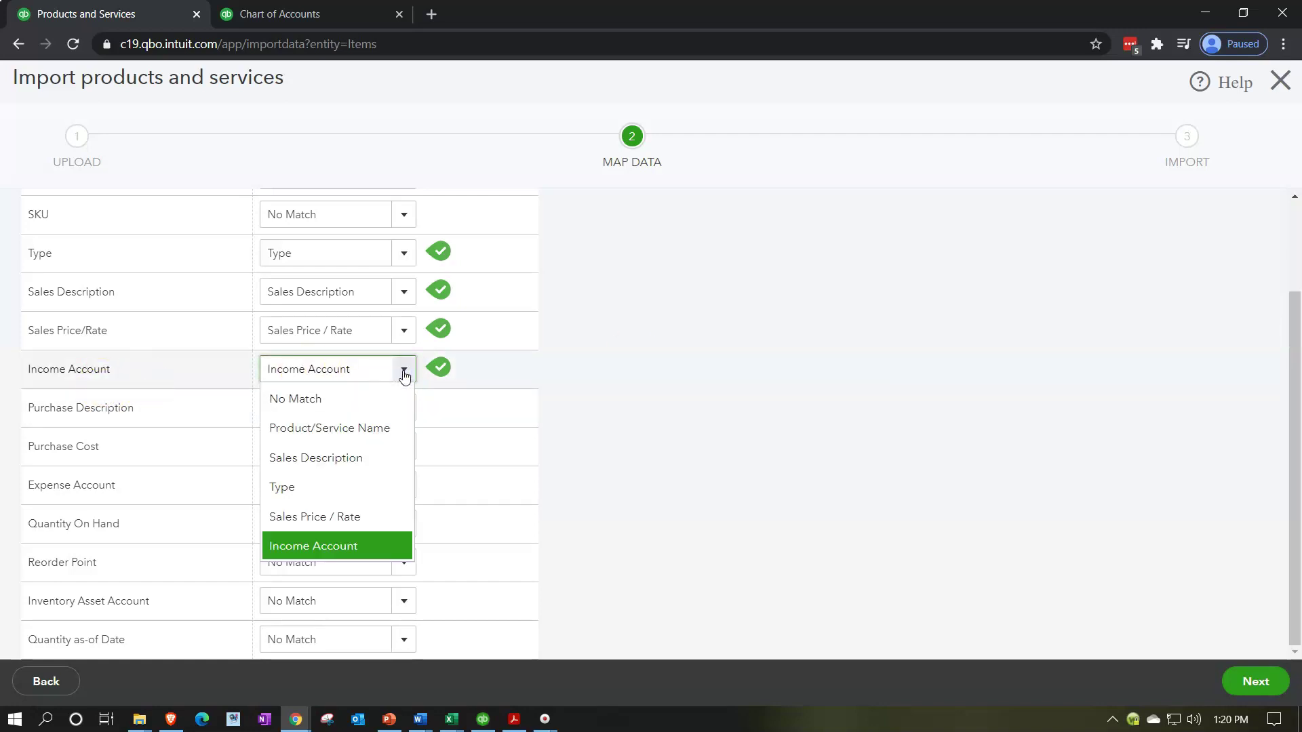
{"action": "left_click", "coordinate": [405, 373]}
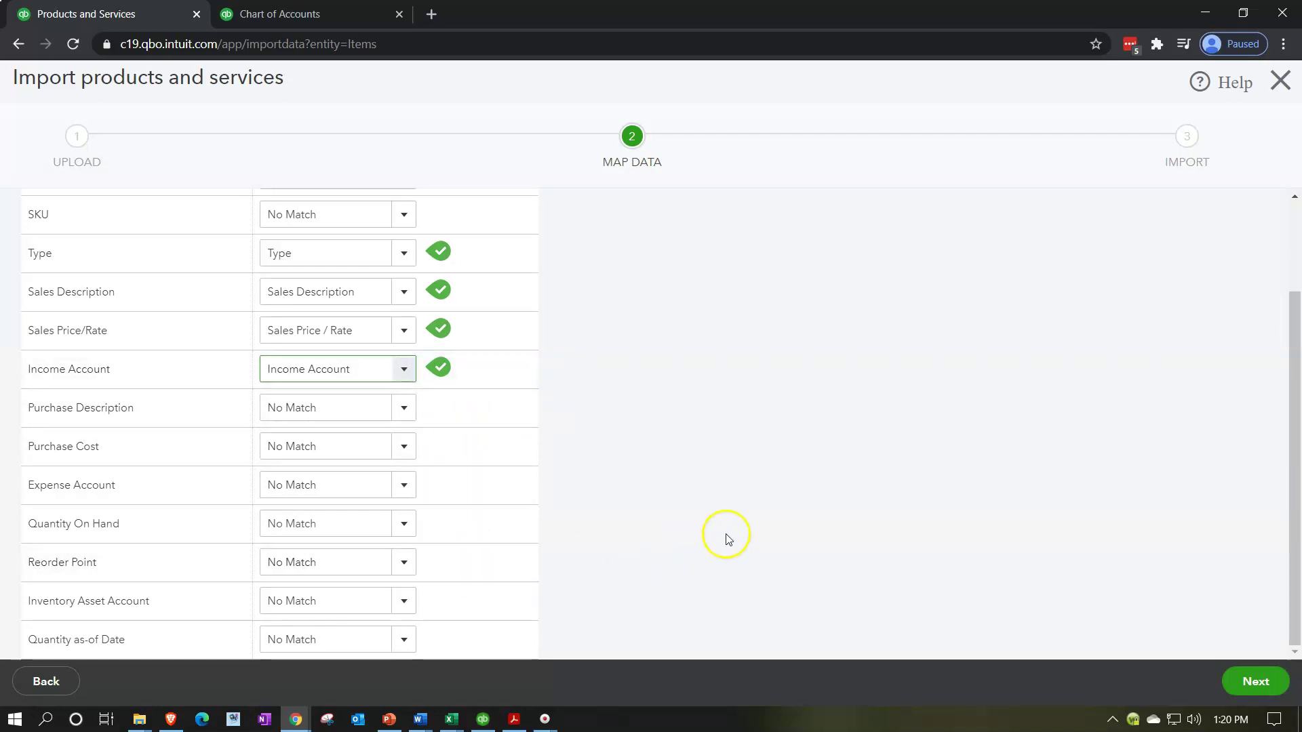
{"action": "scroll", "coordinate": [729, 539], "scroll_direction": "up", "scroll_amount": 2}
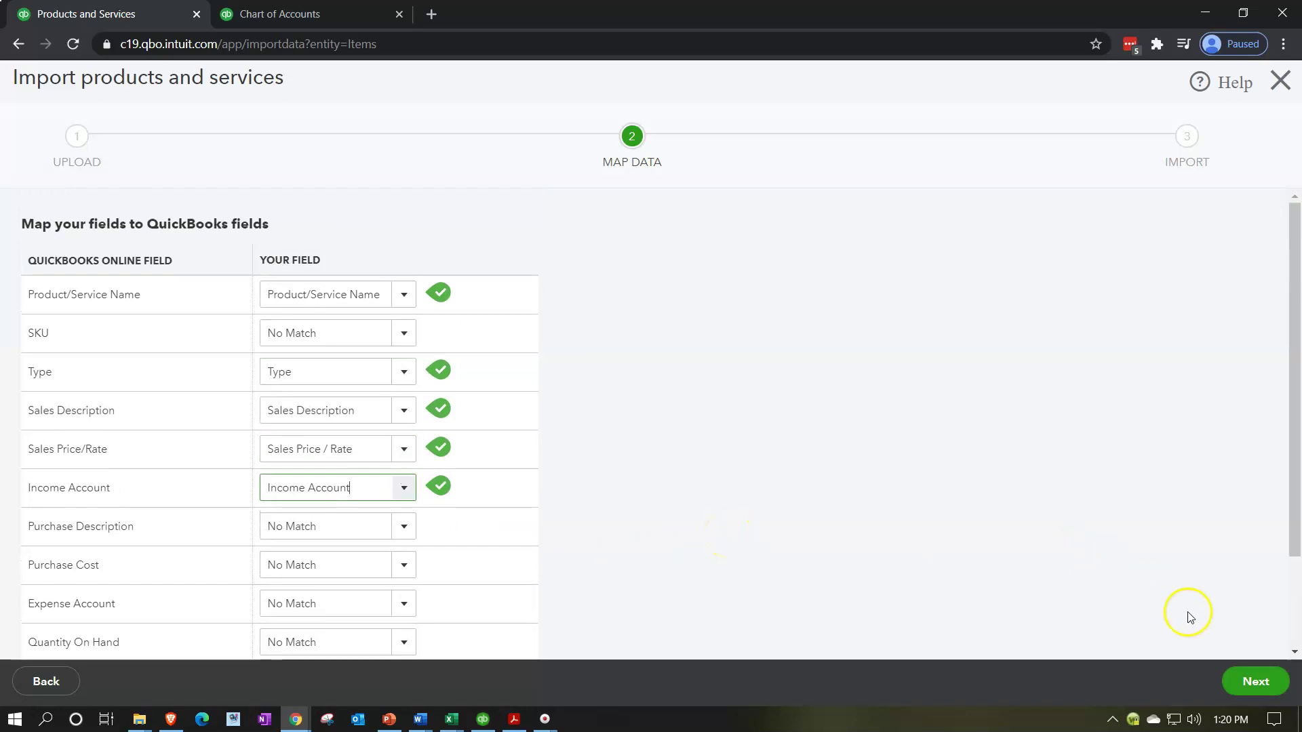
{"action": "left_click", "coordinate": [1273, 682]}
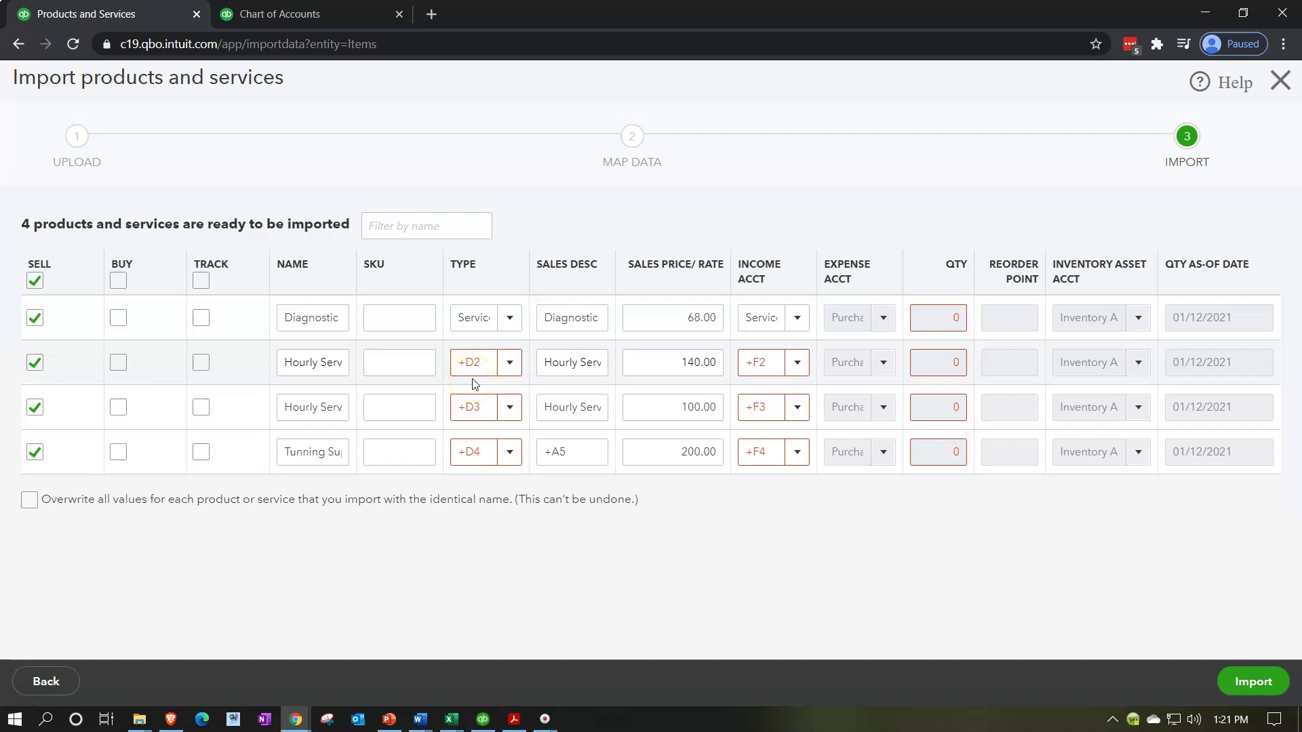
Switch to QuickBooks_Online_PnS_Sample_File (8).xlsx in Excel and enter the formula =+D2 in the Type cell D3.
{"action": "left_click", "coordinate": [453, 718]}
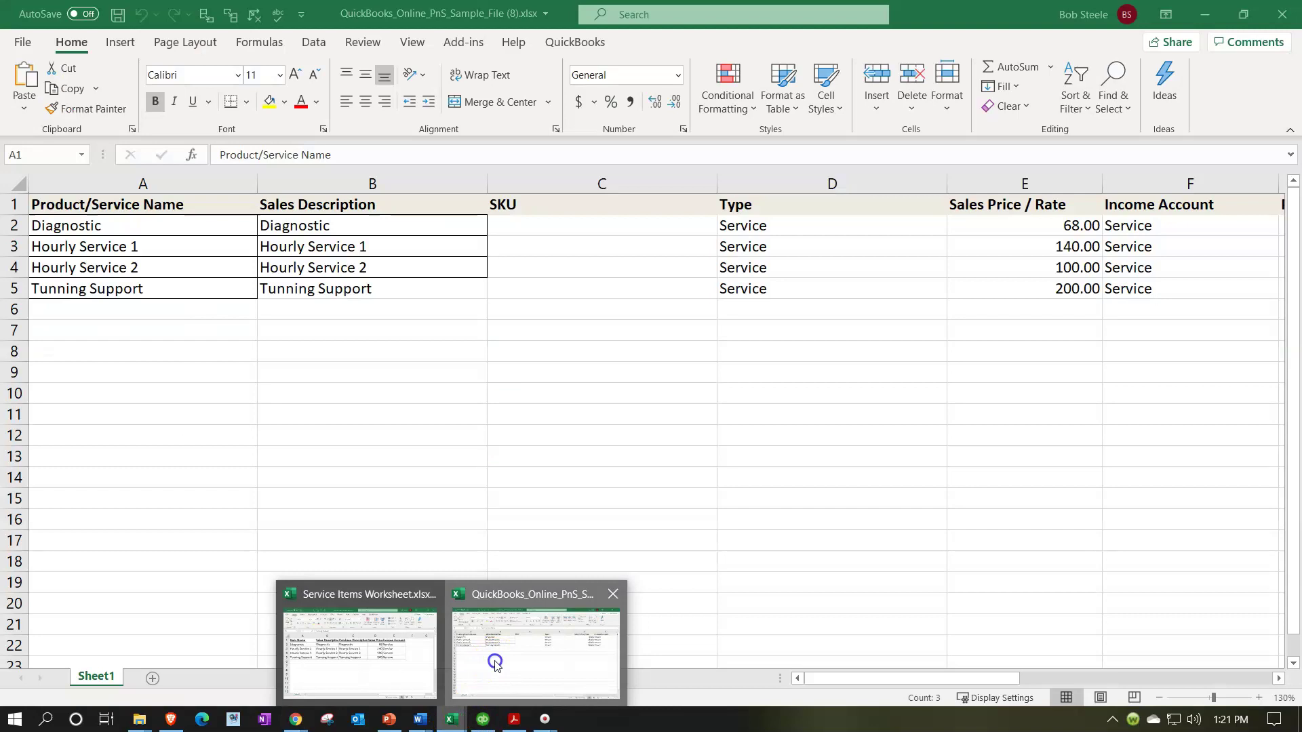
{"action": "left_click", "coordinate": [494, 663]}
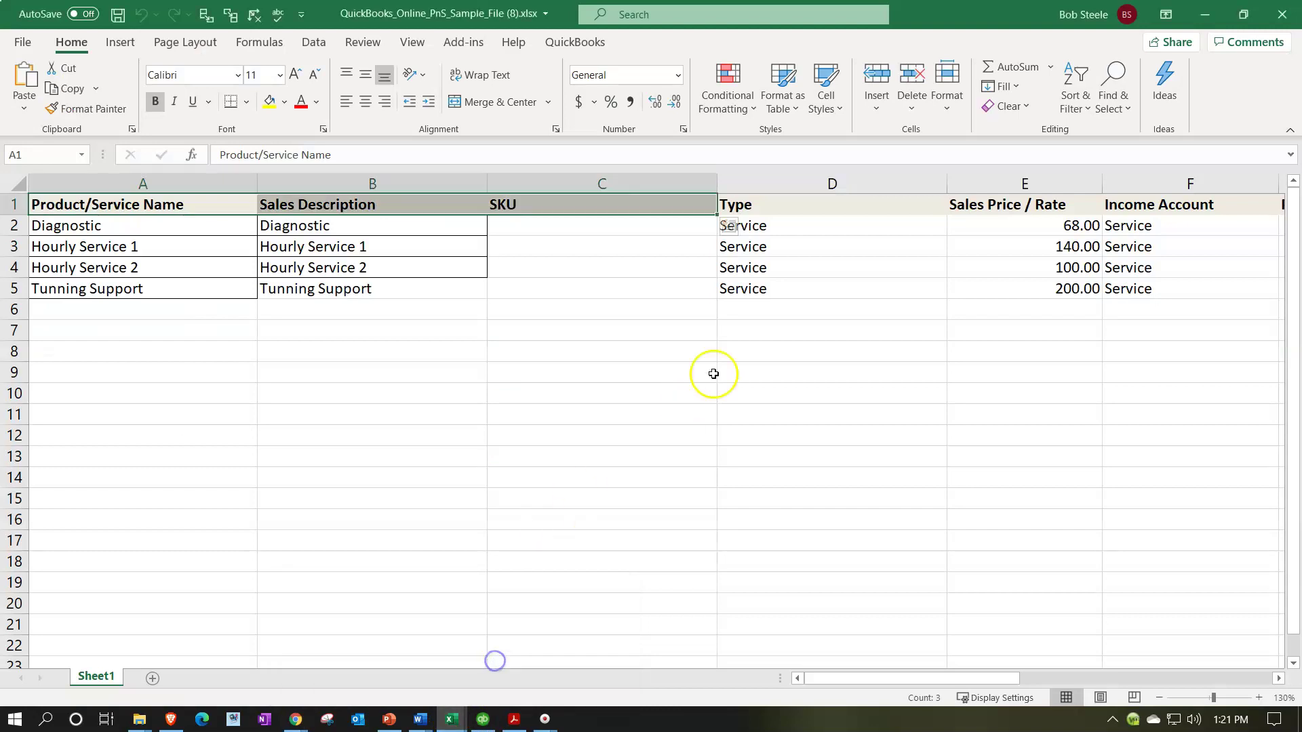
{"action": "left_click", "coordinate": [780, 247]}
{"action": "type", "text": "=+"}
{"action": "key", "text": "Up"}
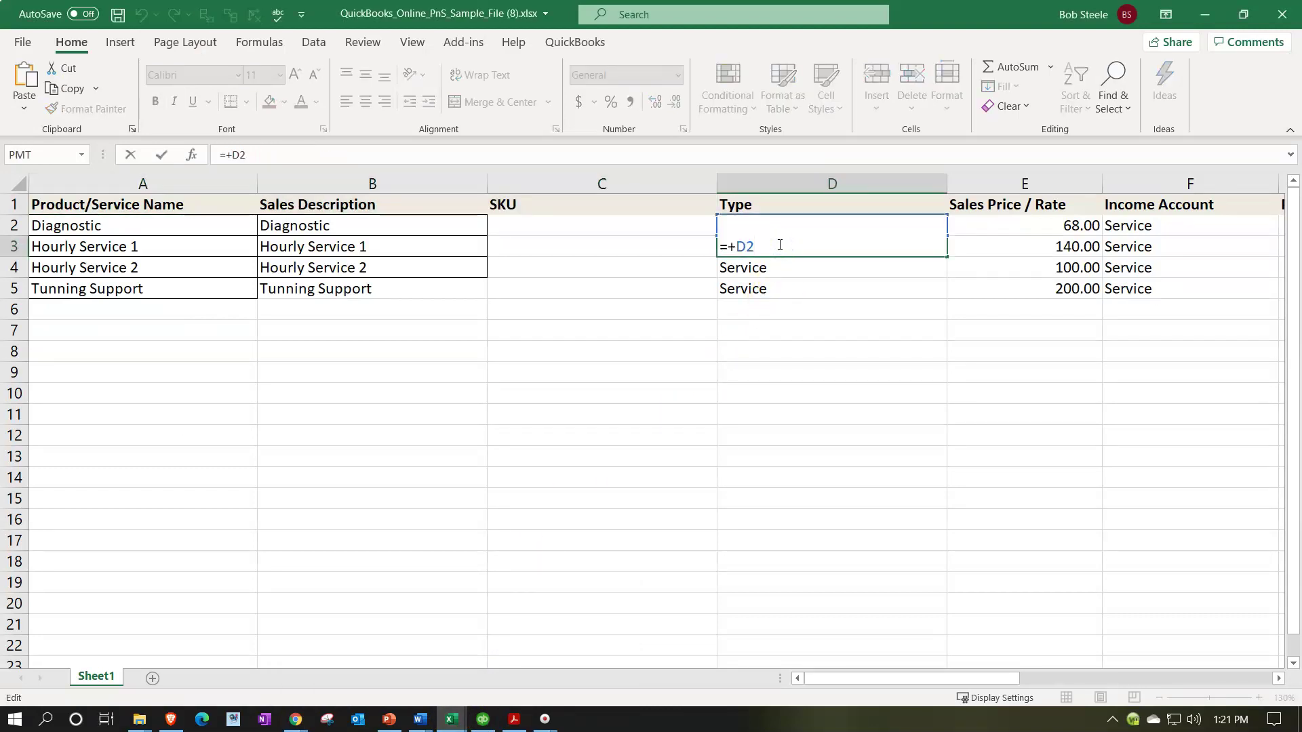
{"action": "key", "text": "Return"}
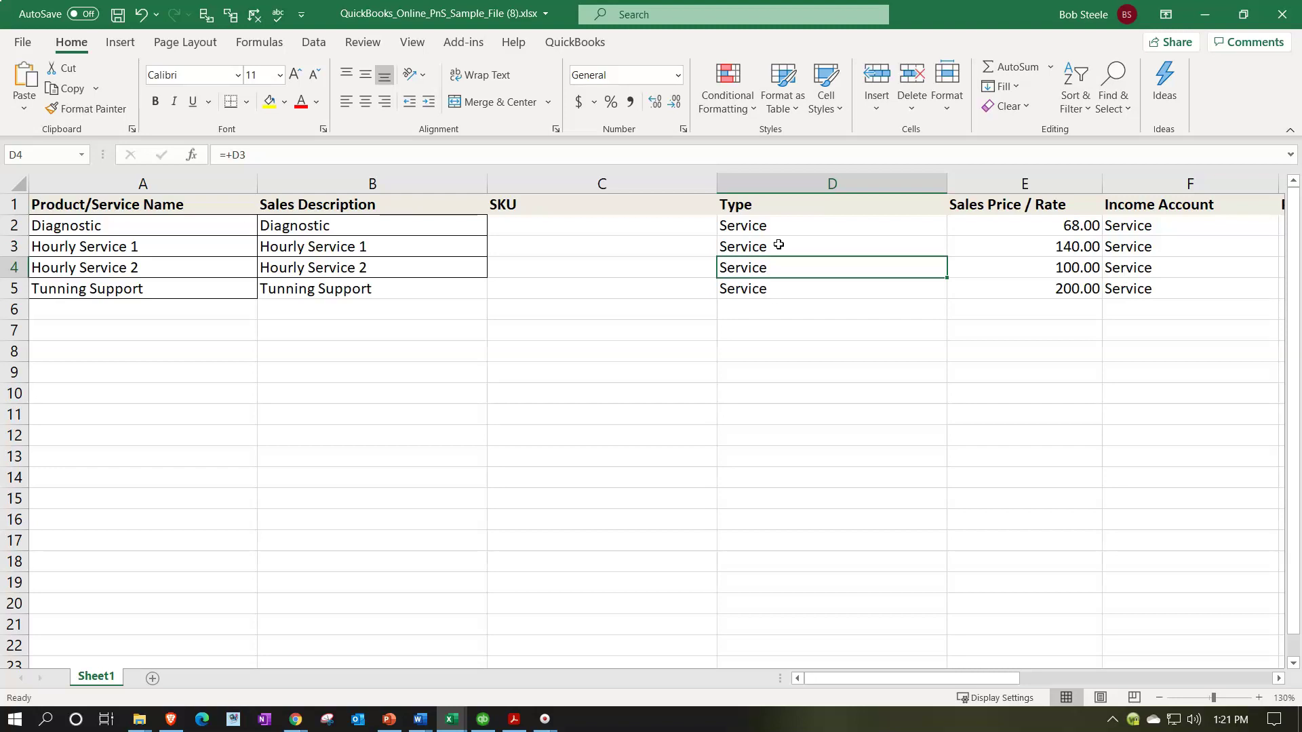
{"action": "left_click", "coordinate": [780, 257]}
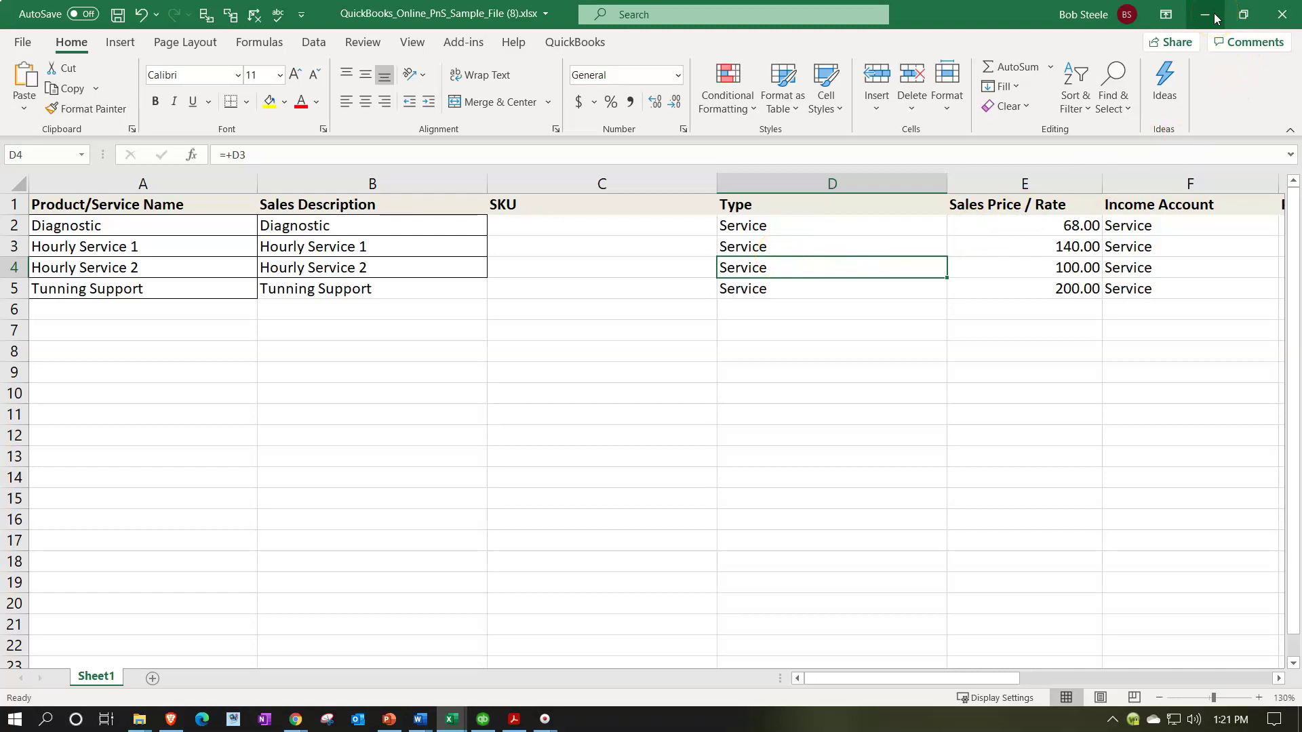
Copy the whole sheet, paste it over itself as values to replace the formulas, and return to the import review in the browser.
{"action": "left_click", "coordinate": [153, 223]}
{"action": "left_click_drag", "start_coordinate": [154, 222], "coordinate": [1258, 292]}
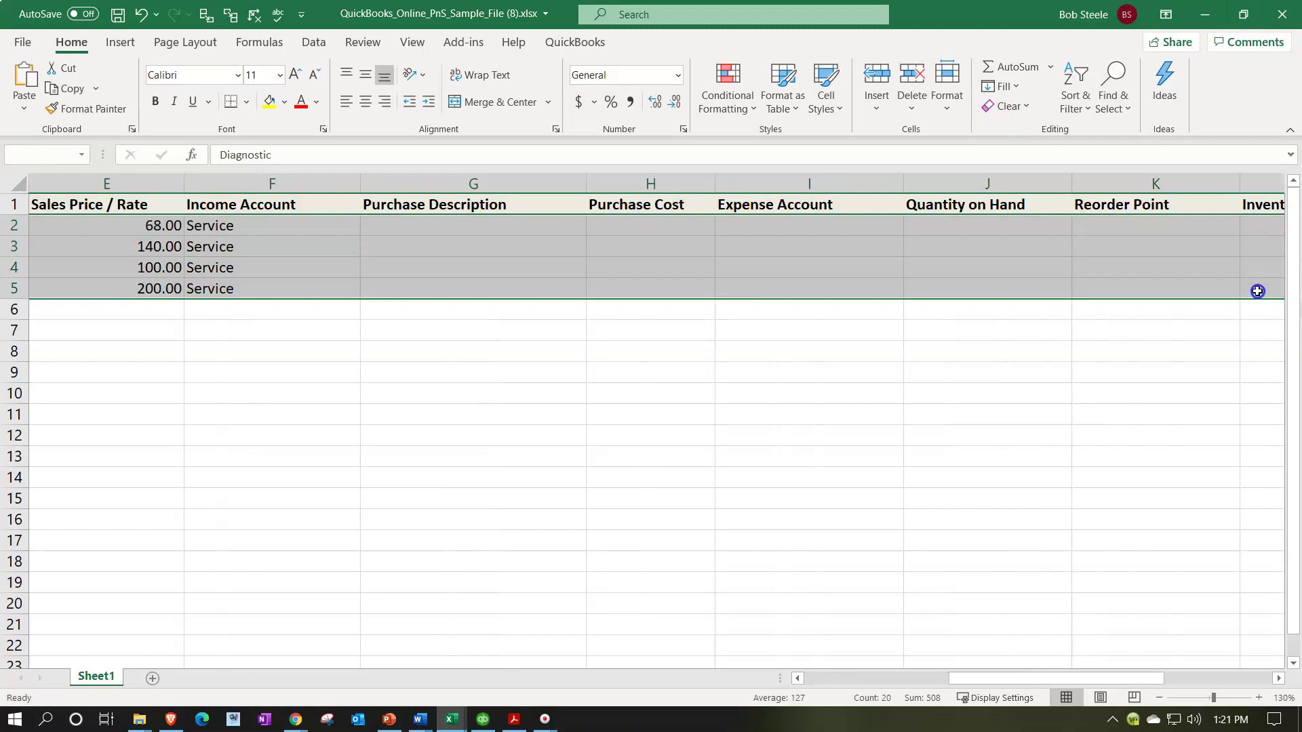
{"action": "left_click_drag", "start_coordinate": [1105, 678], "coordinate": [594, 631]}
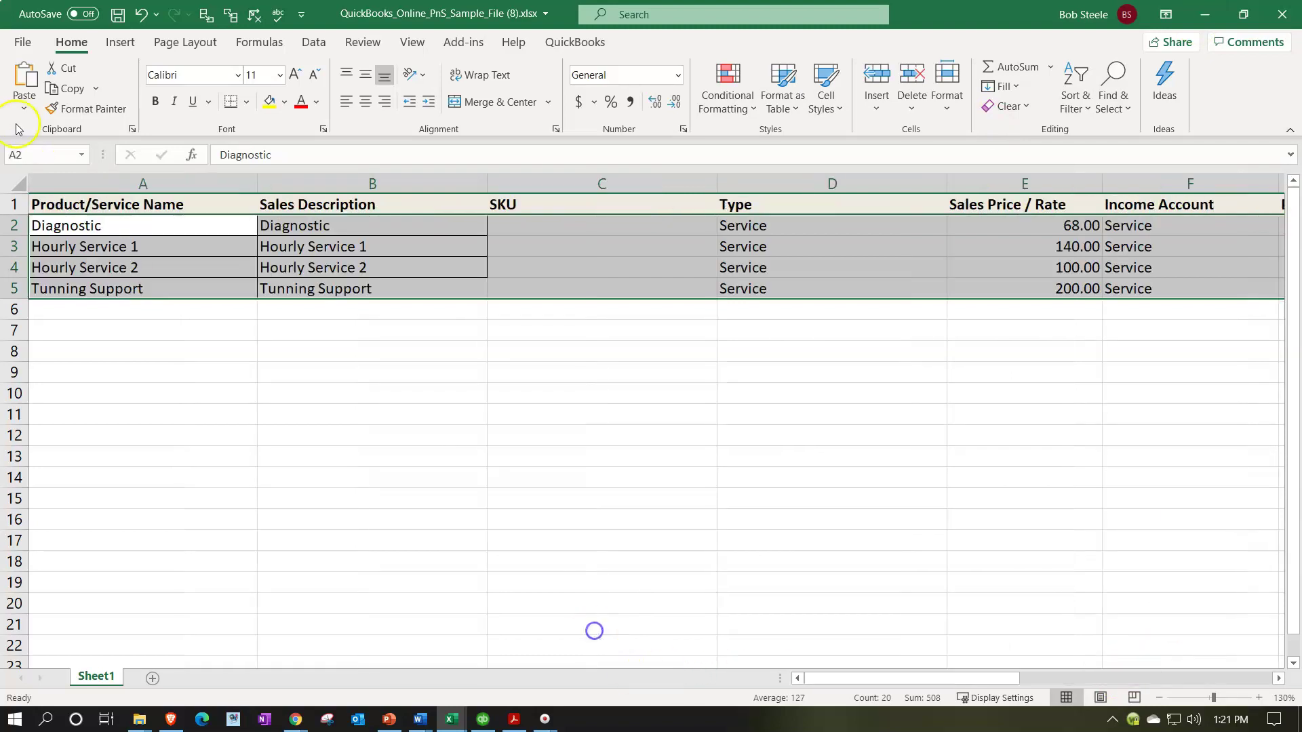
{"action": "left_click", "coordinate": [20, 184]}
{"action": "key", "text": "ctrl+c"}
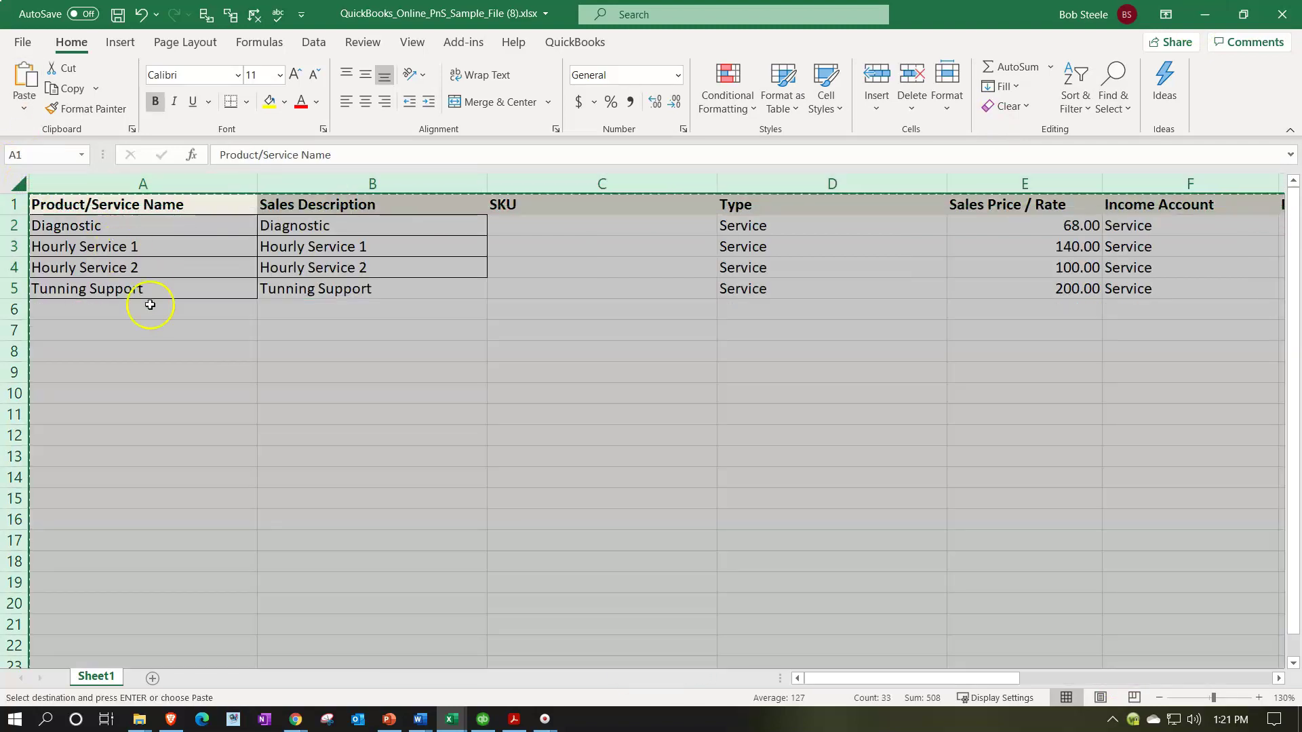
{"action": "left_click", "coordinate": [175, 409]}
{"action": "left_click", "coordinate": [116, 205]}
{"action": "right_click", "coordinate": [115, 206]}
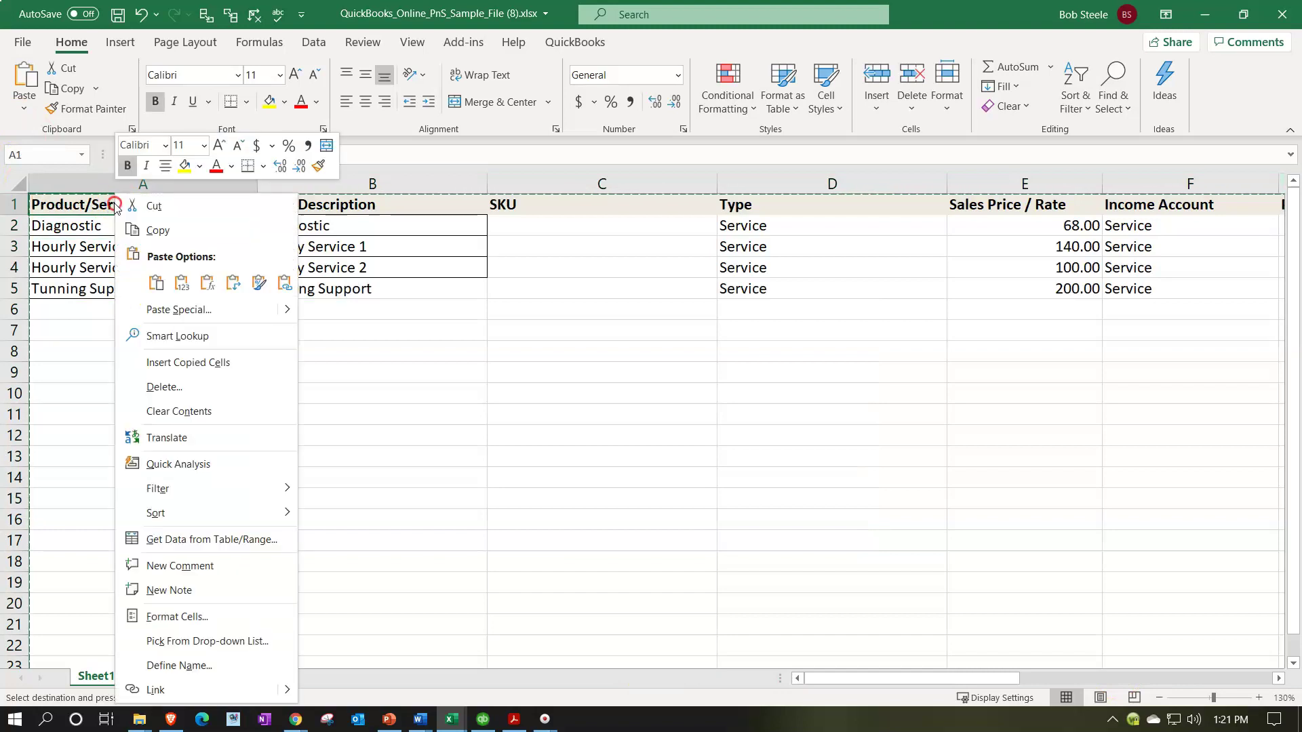
{"action": "left_click", "coordinate": [181, 282]}
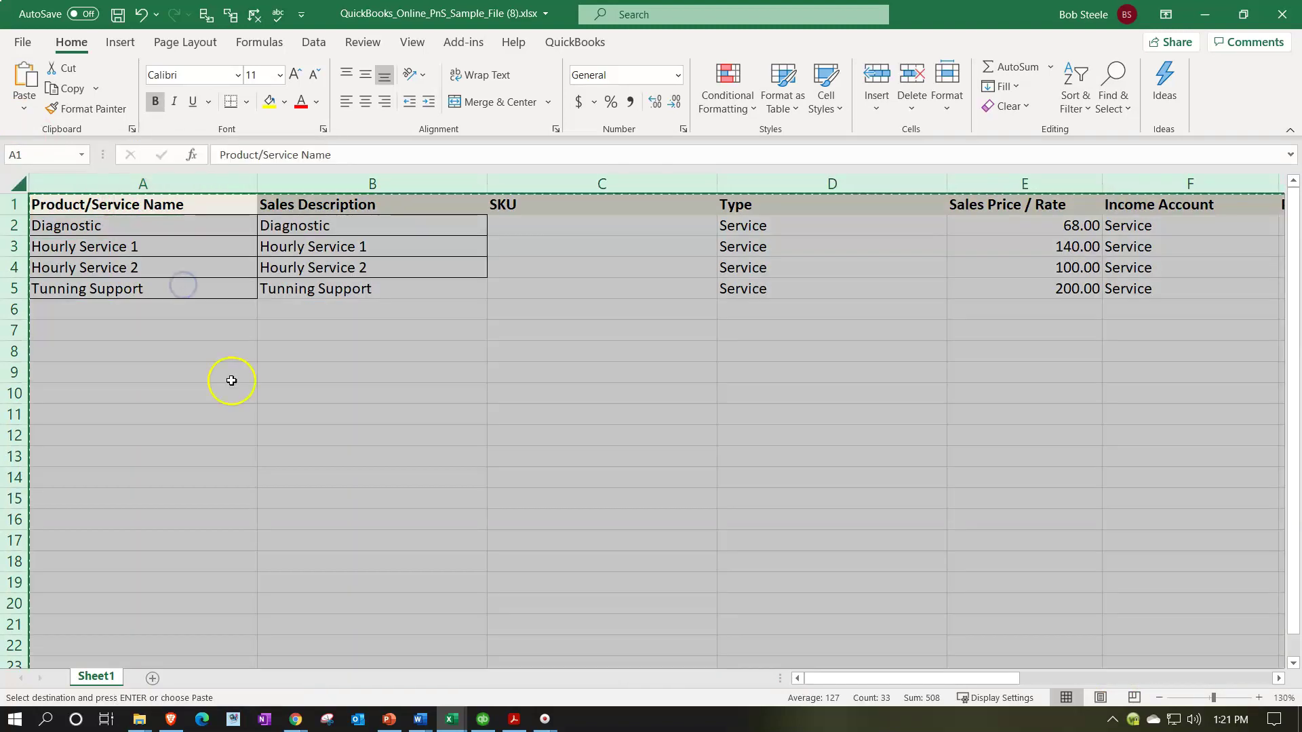
{"action": "left_click", "coordinate": [231, 380]}
{"action": "left_click", "coordinate": [785, 271]}
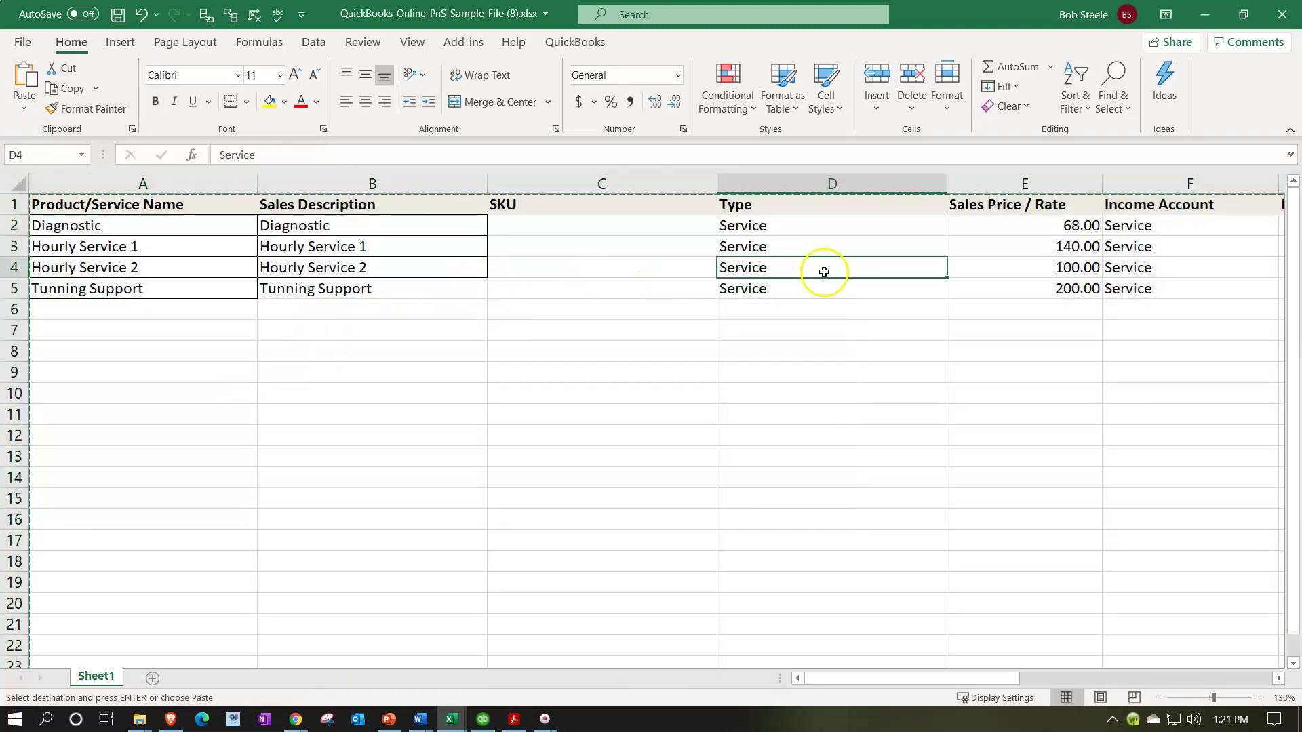
{"action": "left_click", "coordinate": [1202, 26]}
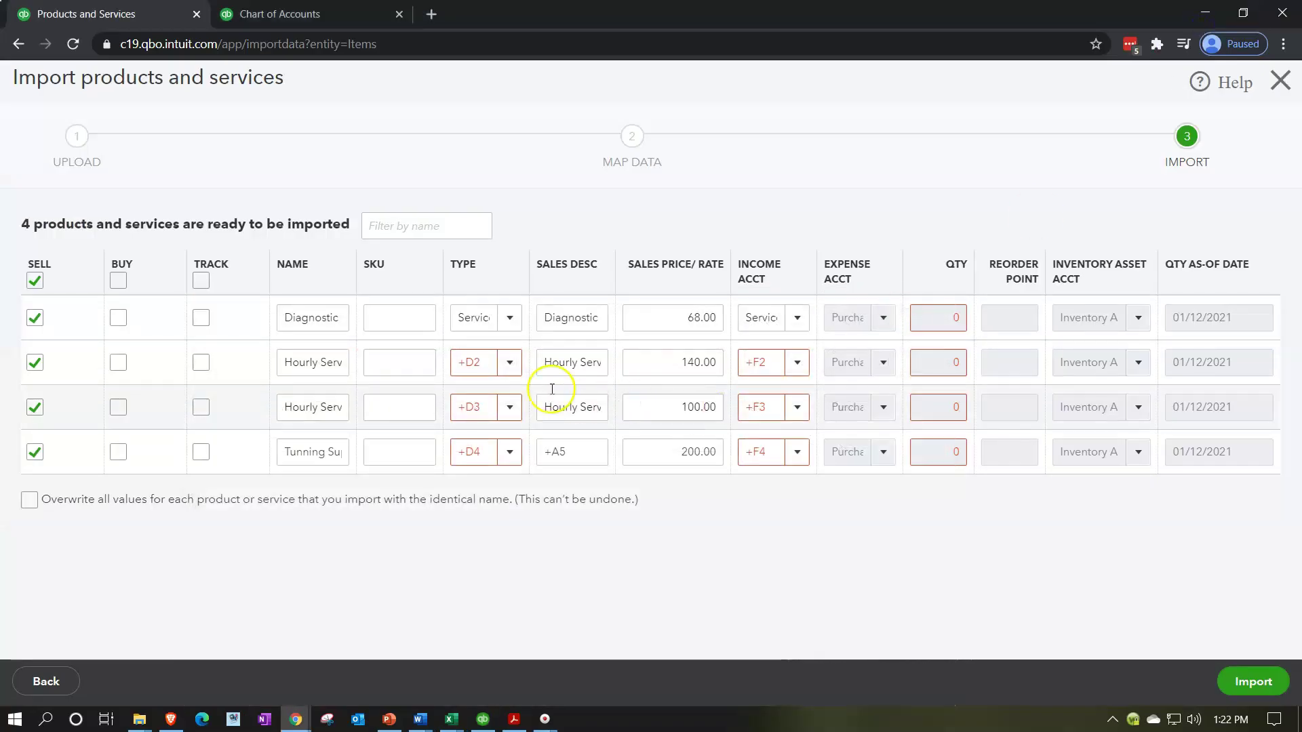
Set the type to Service for both Hourly Service items and the Tunning Support item.
{"action": "left_click", "coordinate": [509, 362]}
{"action": "left_click", "coordinate": [499, 400]}
{"action": "left_click", "coordinate": [509, 407]}
{"action": "left_click", "coordinate": [502, 436]}
{"action": "left_click", "coordinate": [509, 464]}
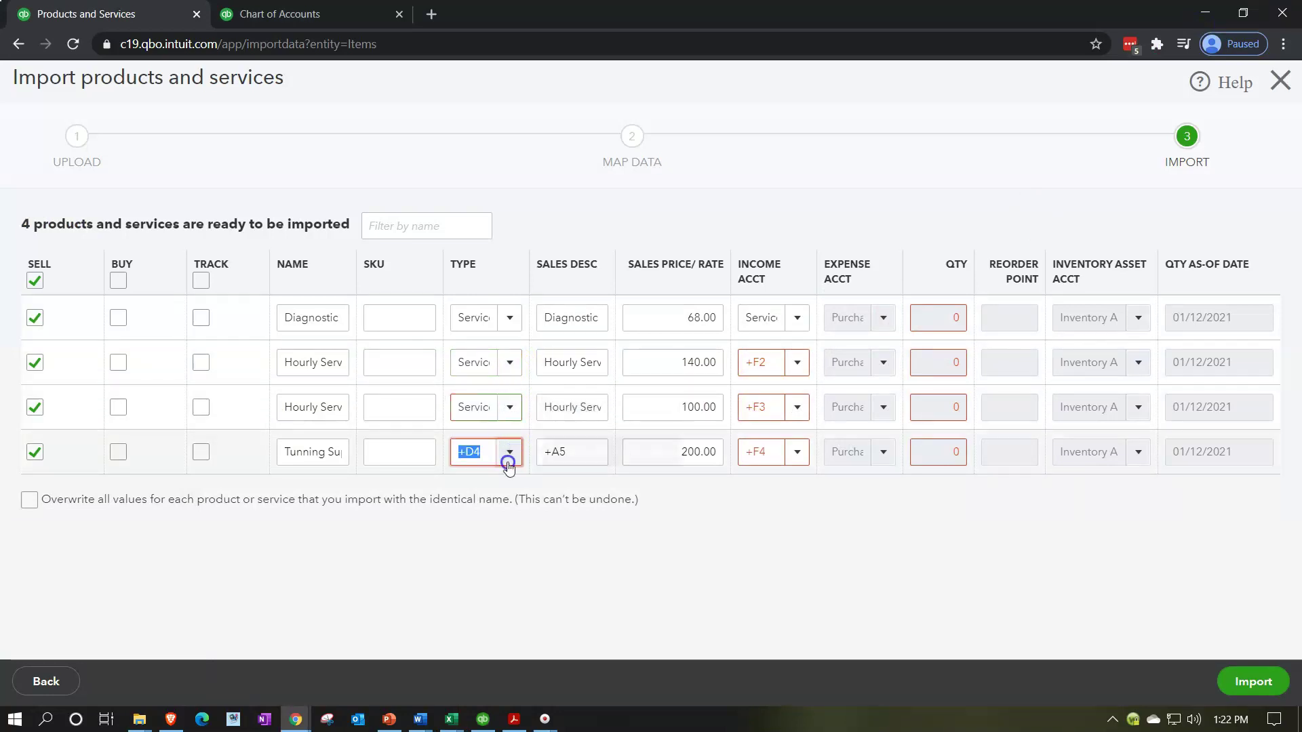
{"action": "left_click", "coordinate": [505, 483]}
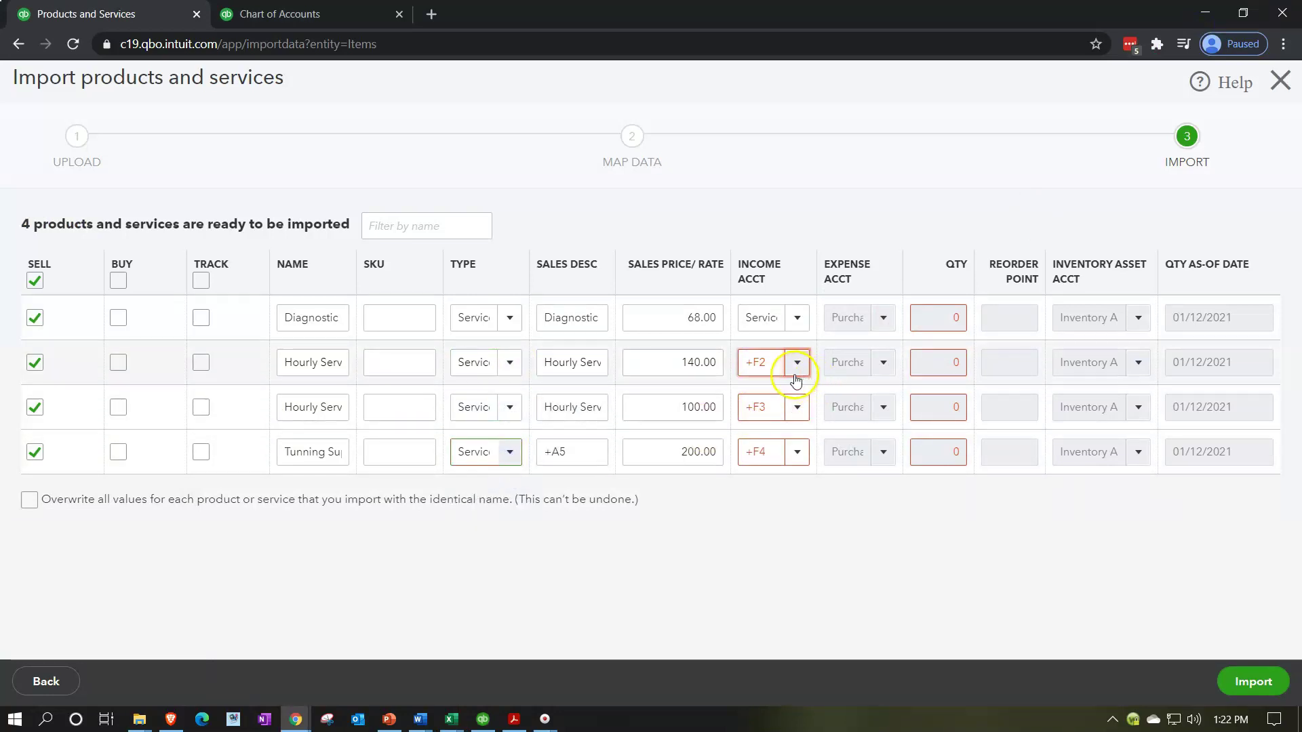
Set the income account to Service for both Hourly Service items.
{"action": "left_click", "coordinate": [798, 319]}
{"action": "left_click", "coordinate": [799, 319]}
{"action": "left_click", "coordinate": [797, 364]}
{"action": "left_click", "coordinate": [798, 364]}
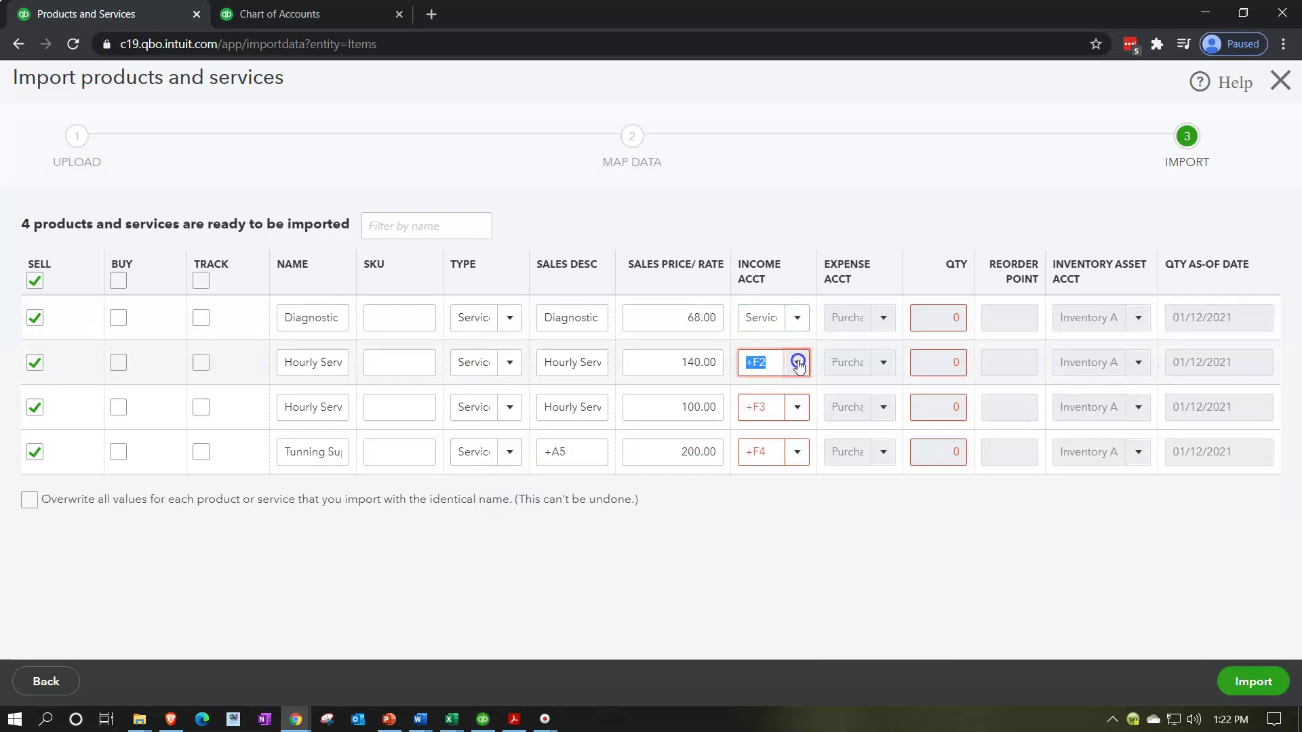
{"action": "type", "text": "sd"}
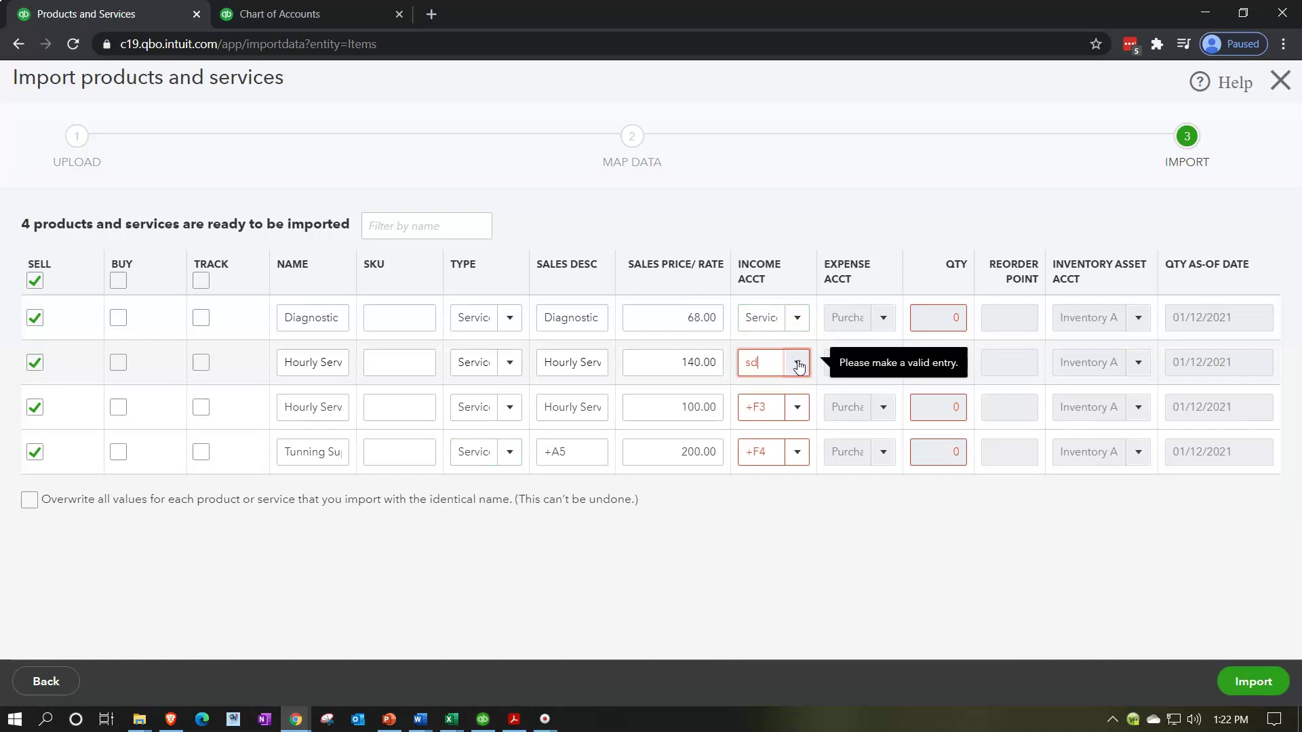
{"action": "type", "text": "rvic"}
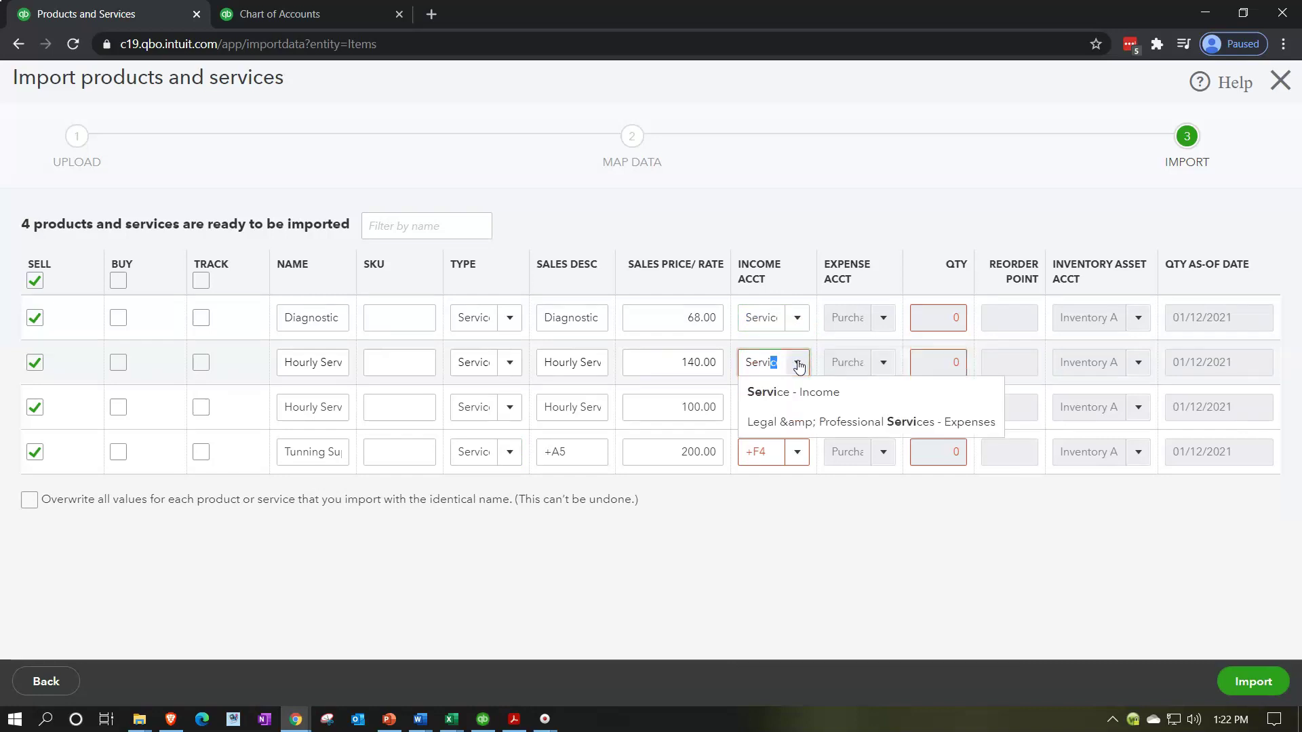
{"action": "left_click", "coordinate": [799, 366]}
{"action": "left_click", "coordinate": [768, 418]}
{"action": "type", "text": "service"}
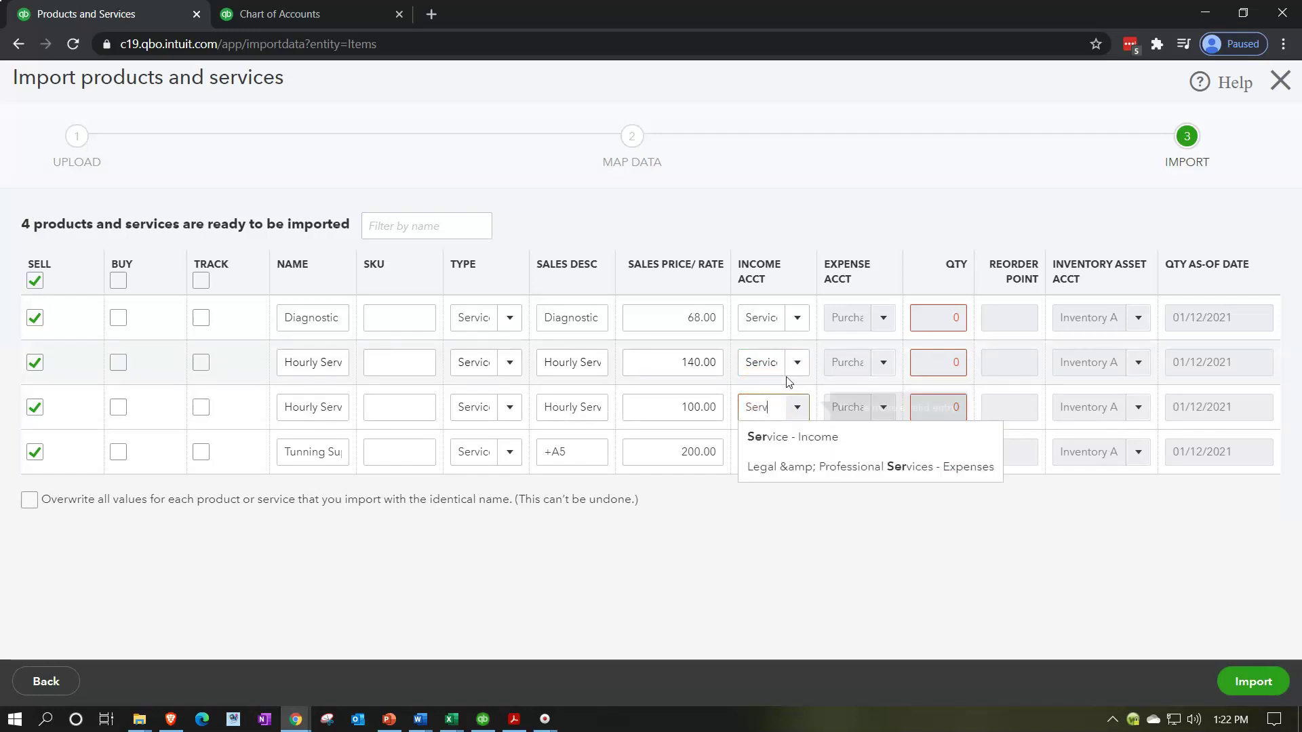
{"action": "left_click", "coordinate": [791, 437]}
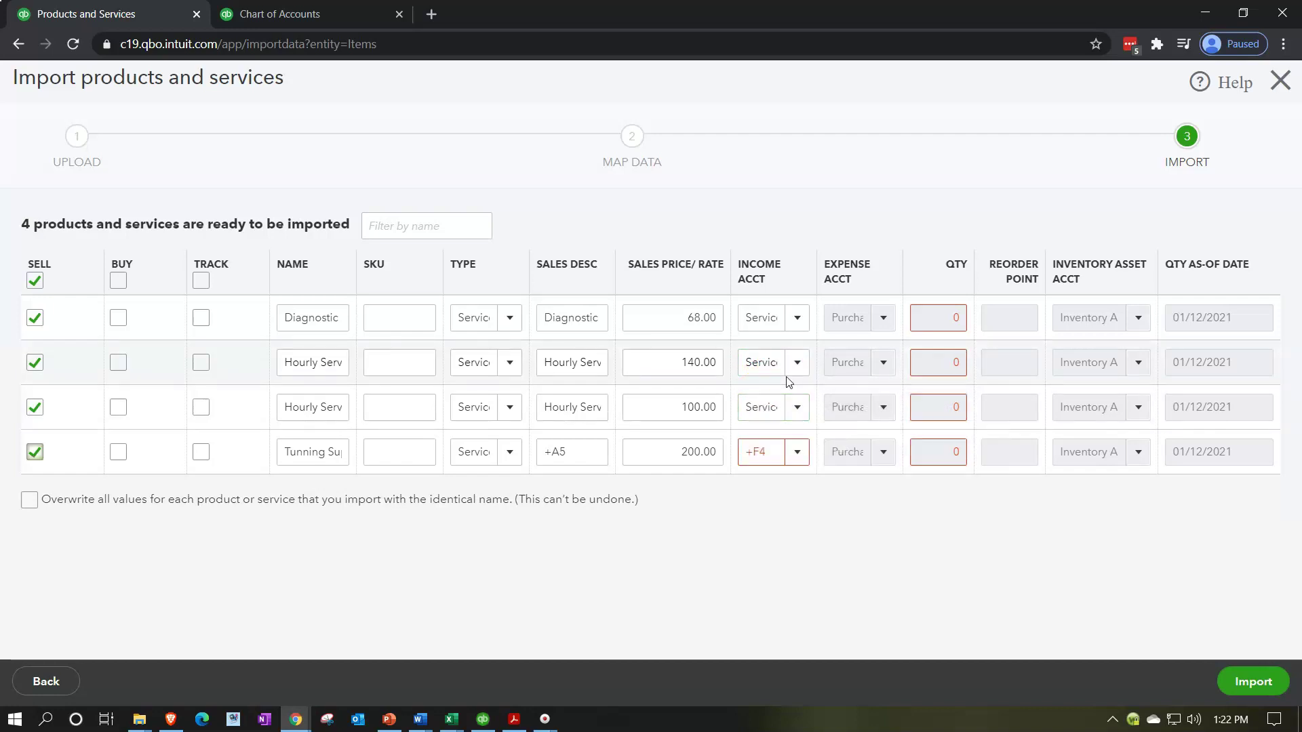
Set the income account of the Tunning Support item to Service.
{"action": "left_click", "coordinate": [771, 441]}
{"action": "type", "text": "service"}
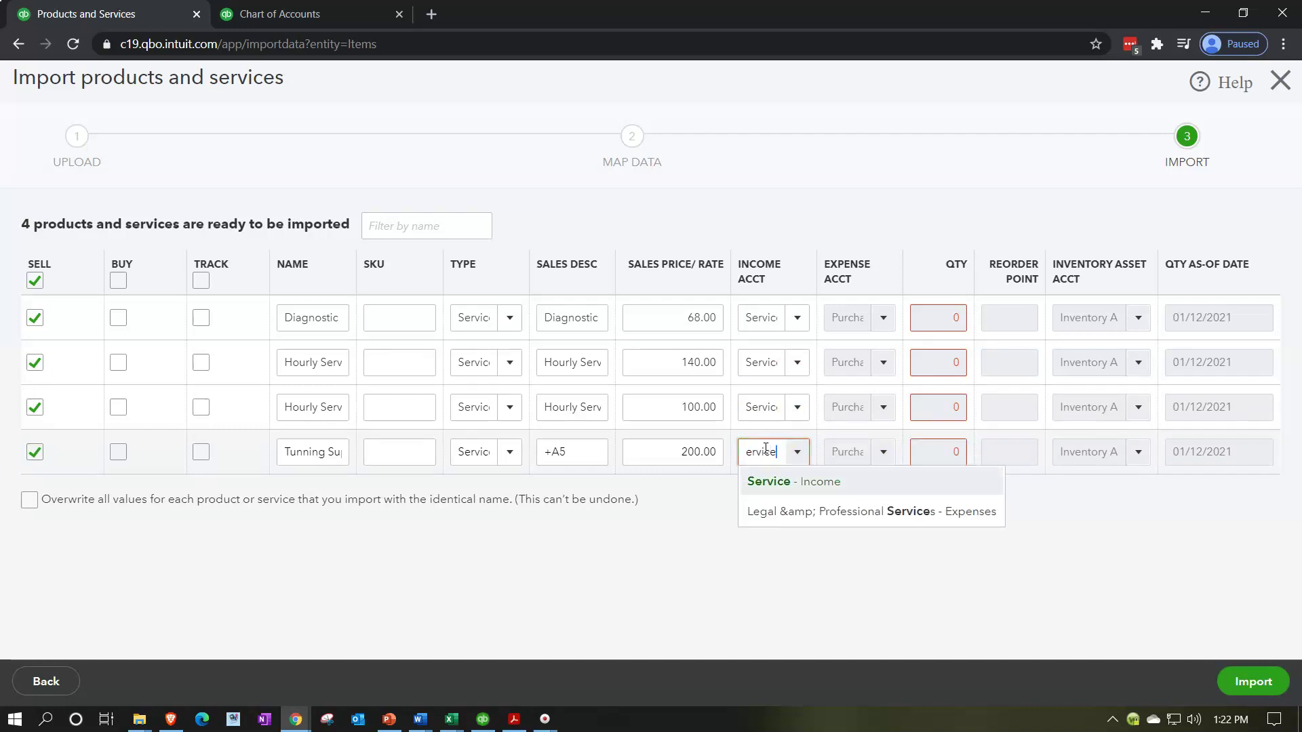
{"action": "key", "text": "Return"}
Clear the error flags on the quantity cells of all four items and import the products and services.
{"action": "left_click", "coordinate": [927, 307]}
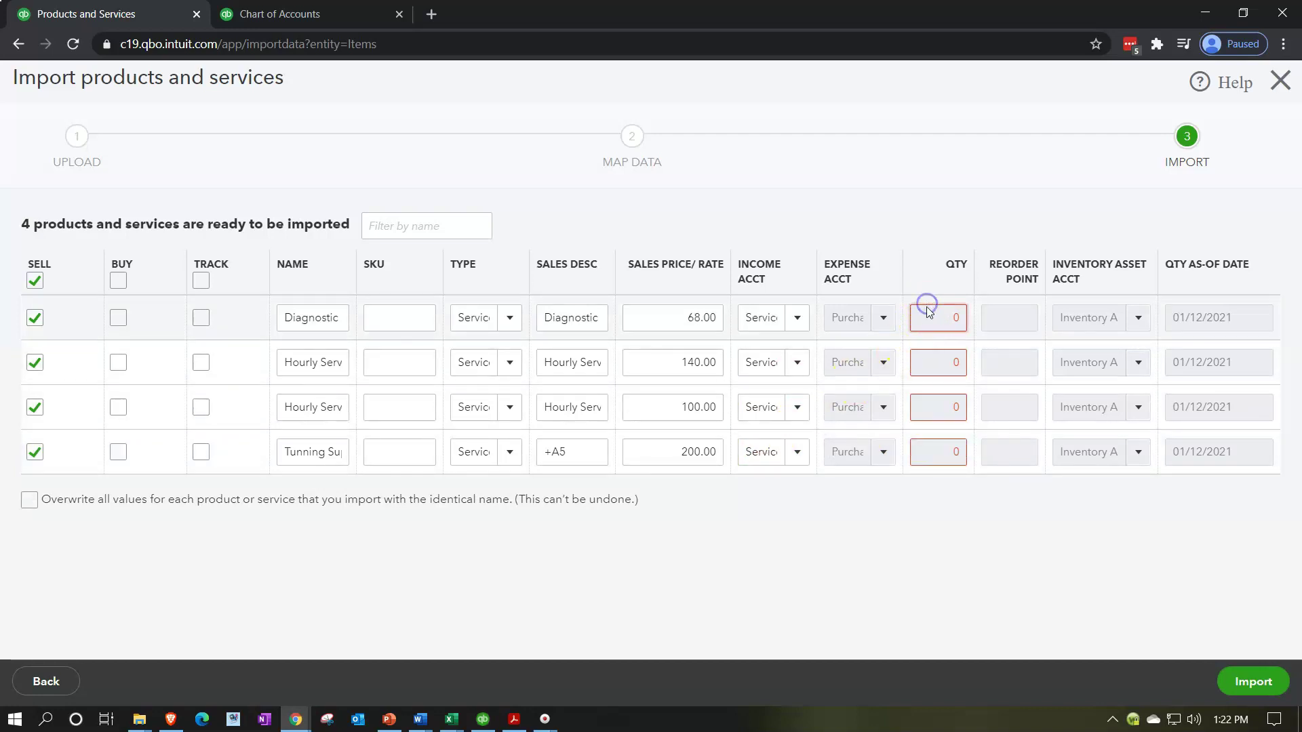
{"action": "left_click", "coordinate": [936, 357]}
{"action": "left_click", "coordinate": [942, 411]}
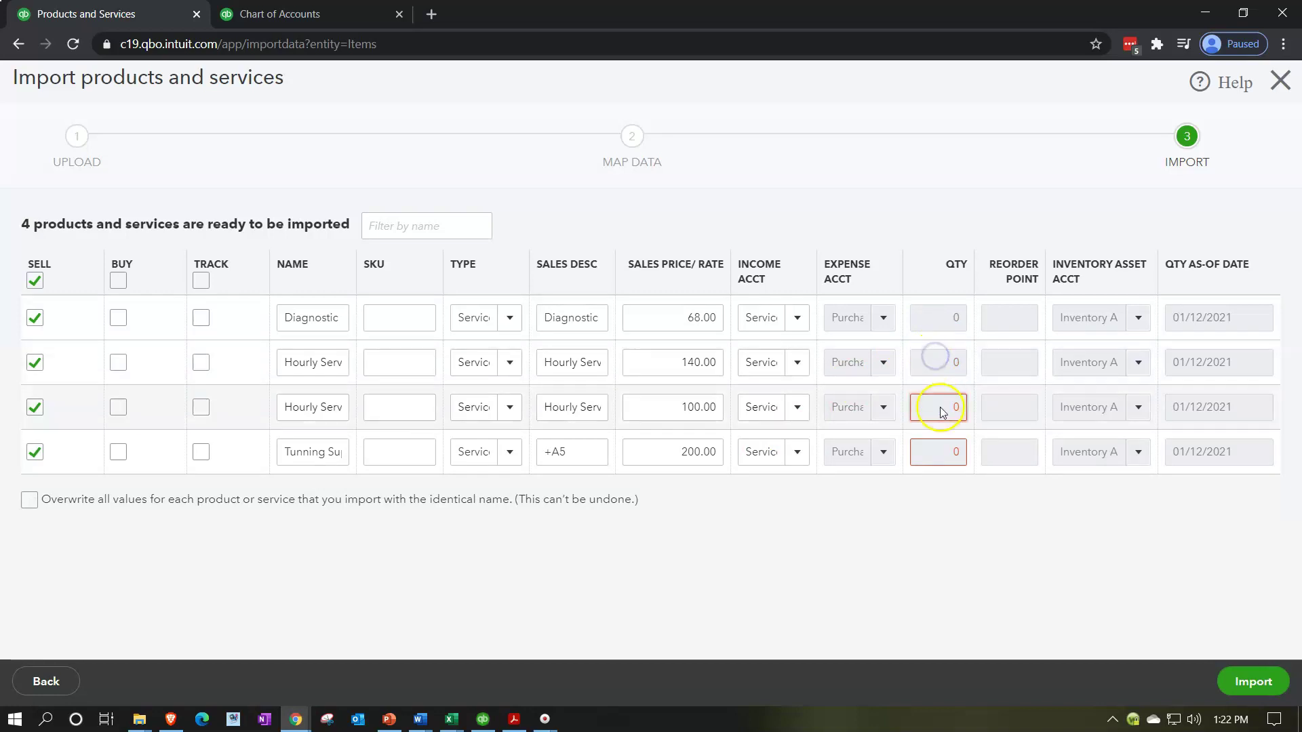
{"action": "left_click", "coordinate": [938, 448]}
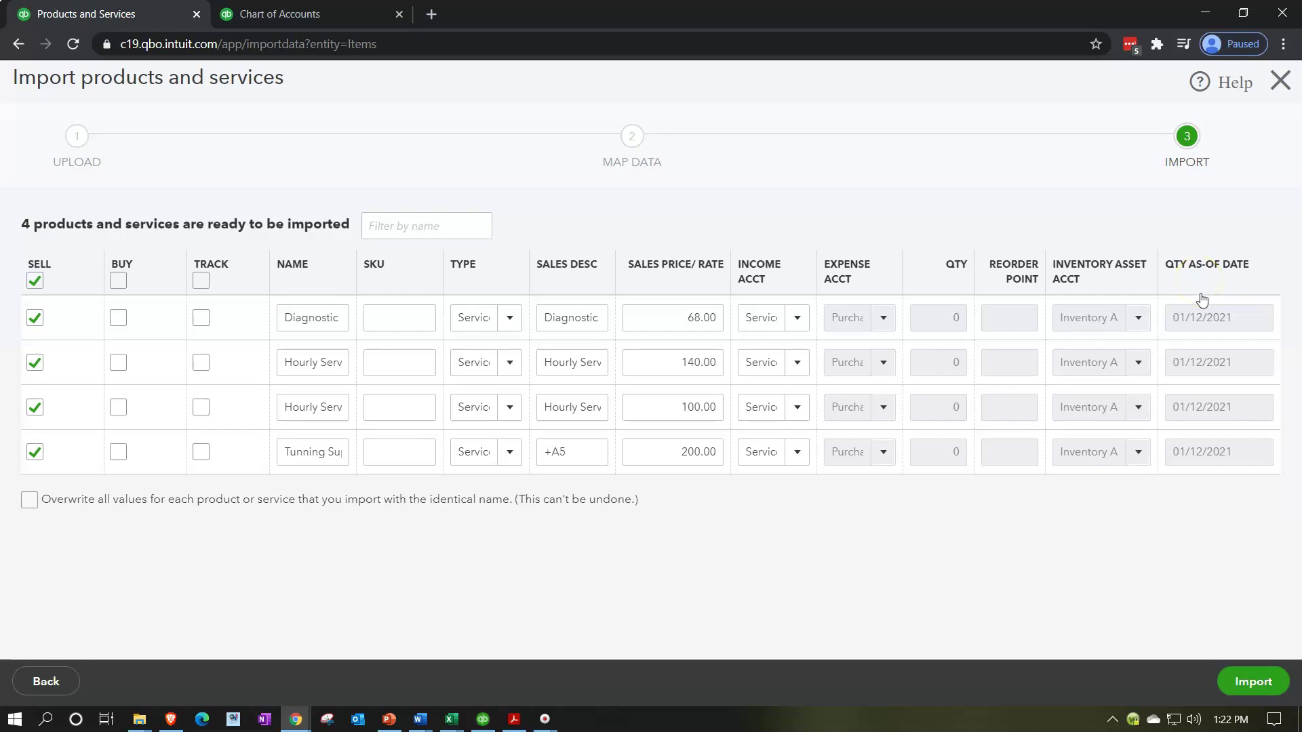
{"action": "left_click", "coordinate": [1251, 678]}
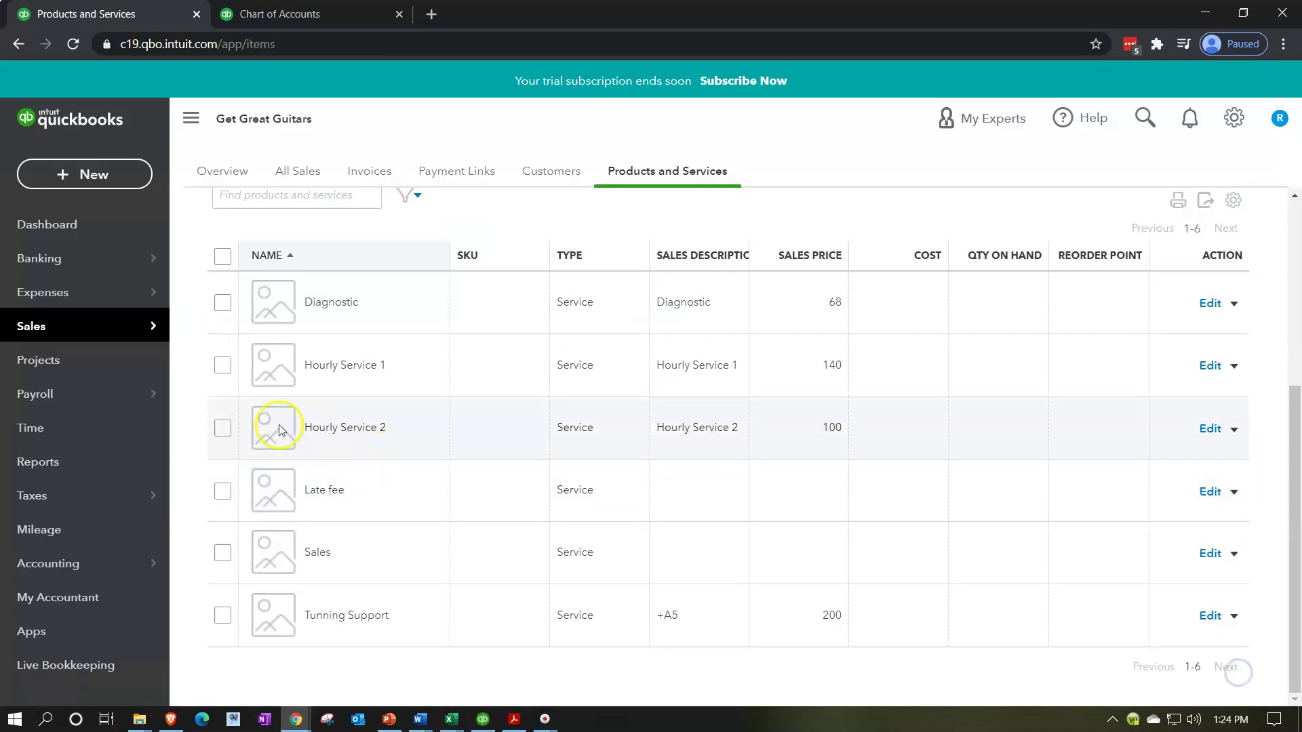
Rename the Sales item in the Products and Services list as Hourly and save it.
{"action": "left_click", "coordinate": [32, 328]}
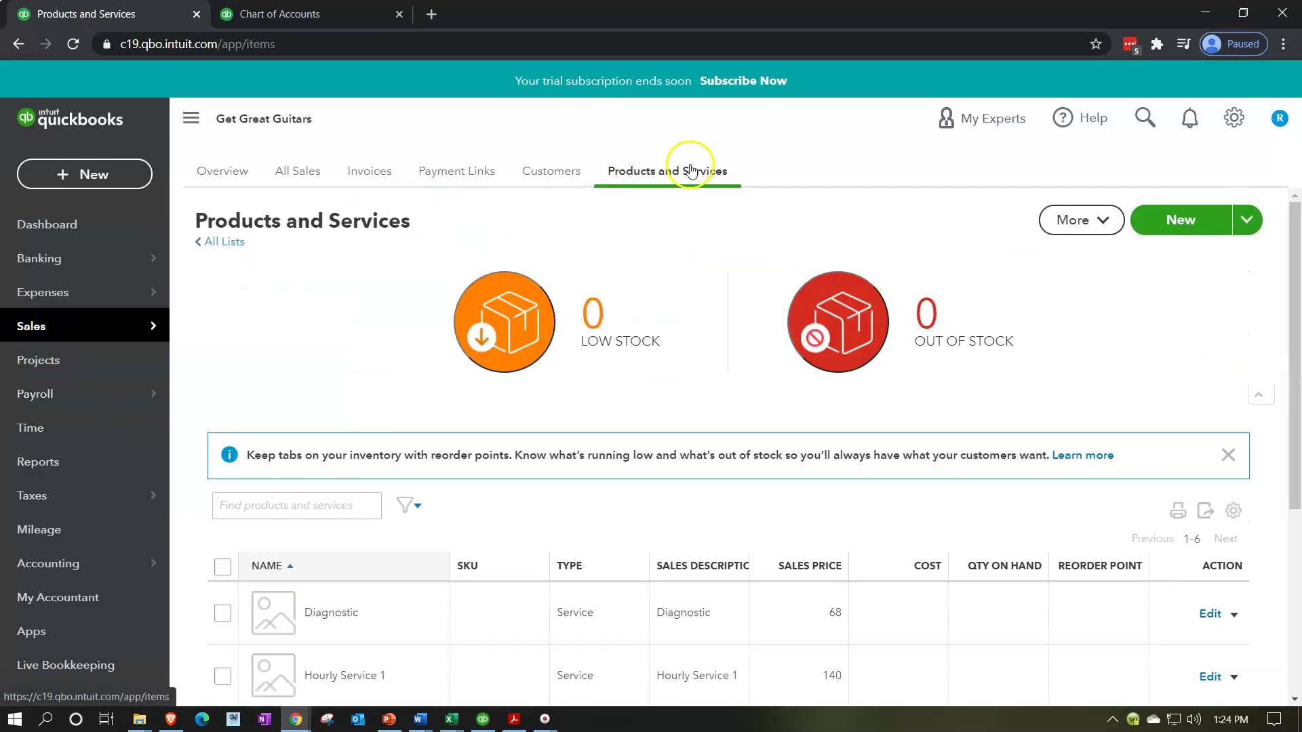
{"action": "scroll", "coordinate": [852, 356], "scroll_direction": "down", "scroll_amount": 5}
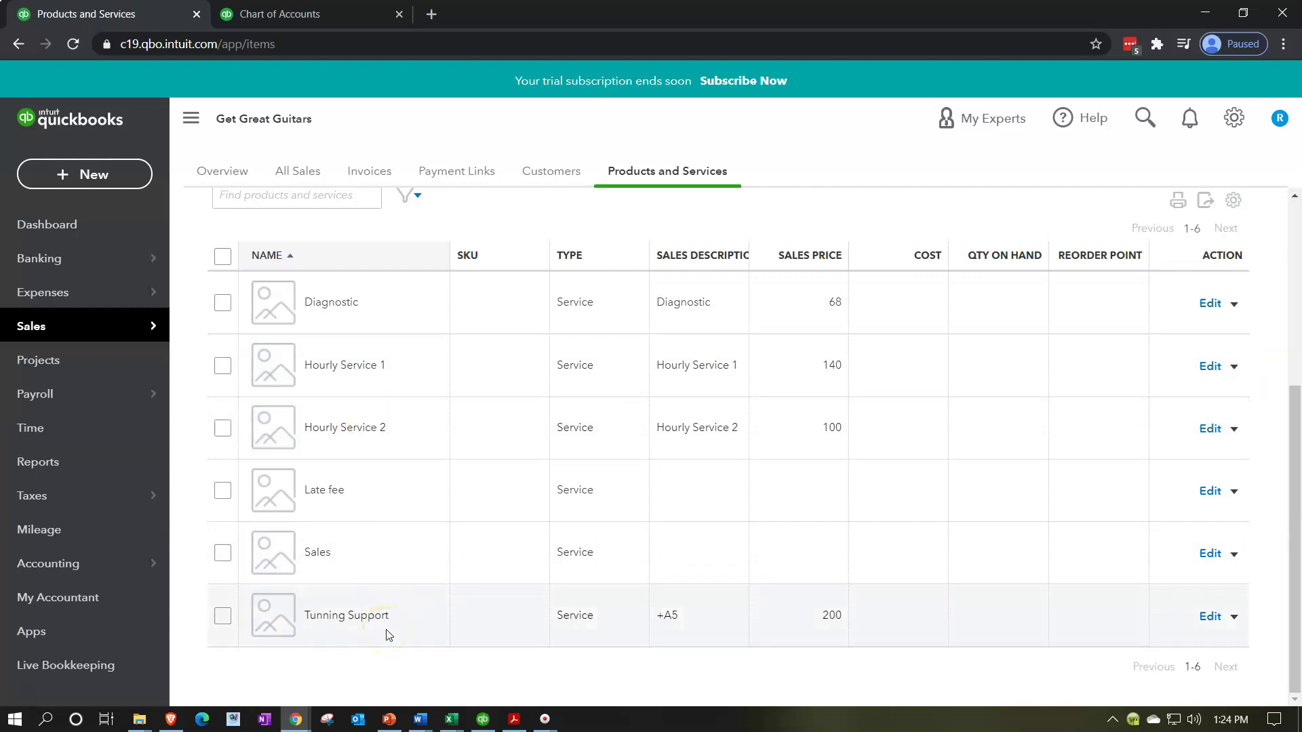
{"action": "left_click", "coordinate": [397, 638]}
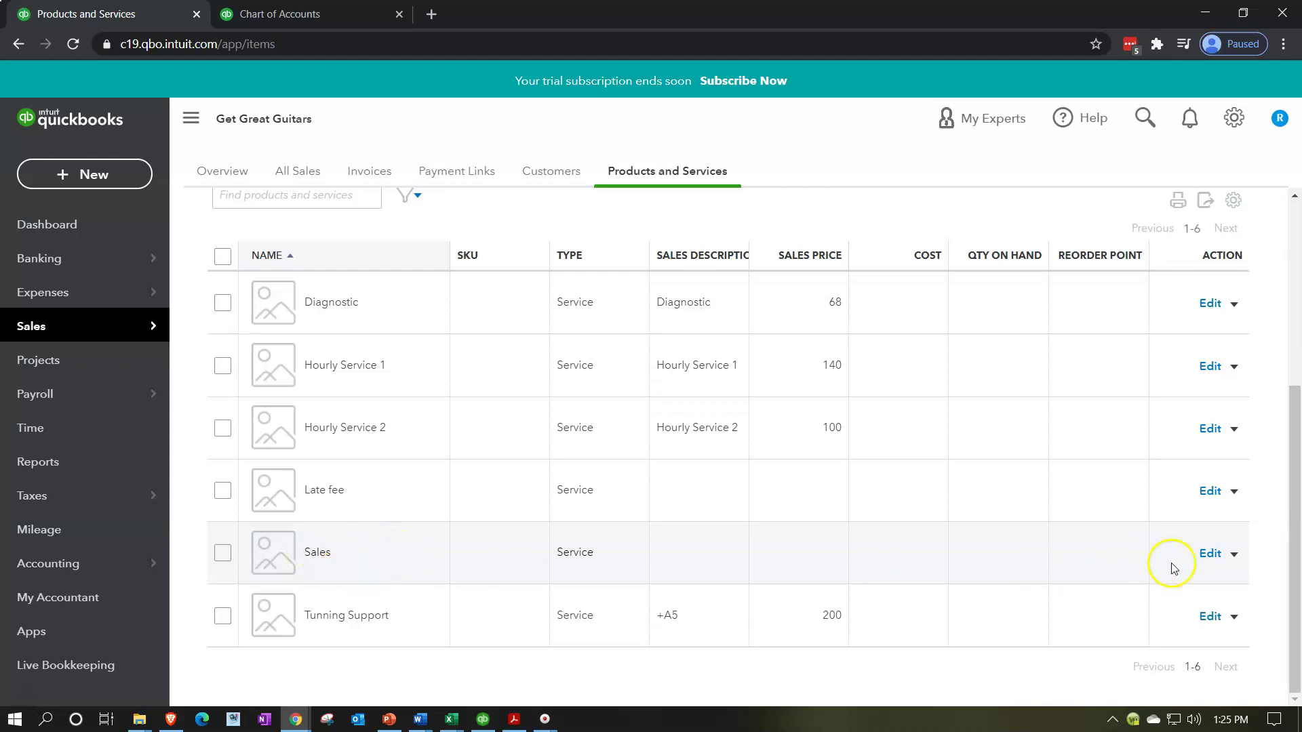
{"action": "left_click", "coordinate": [1211, 562]}
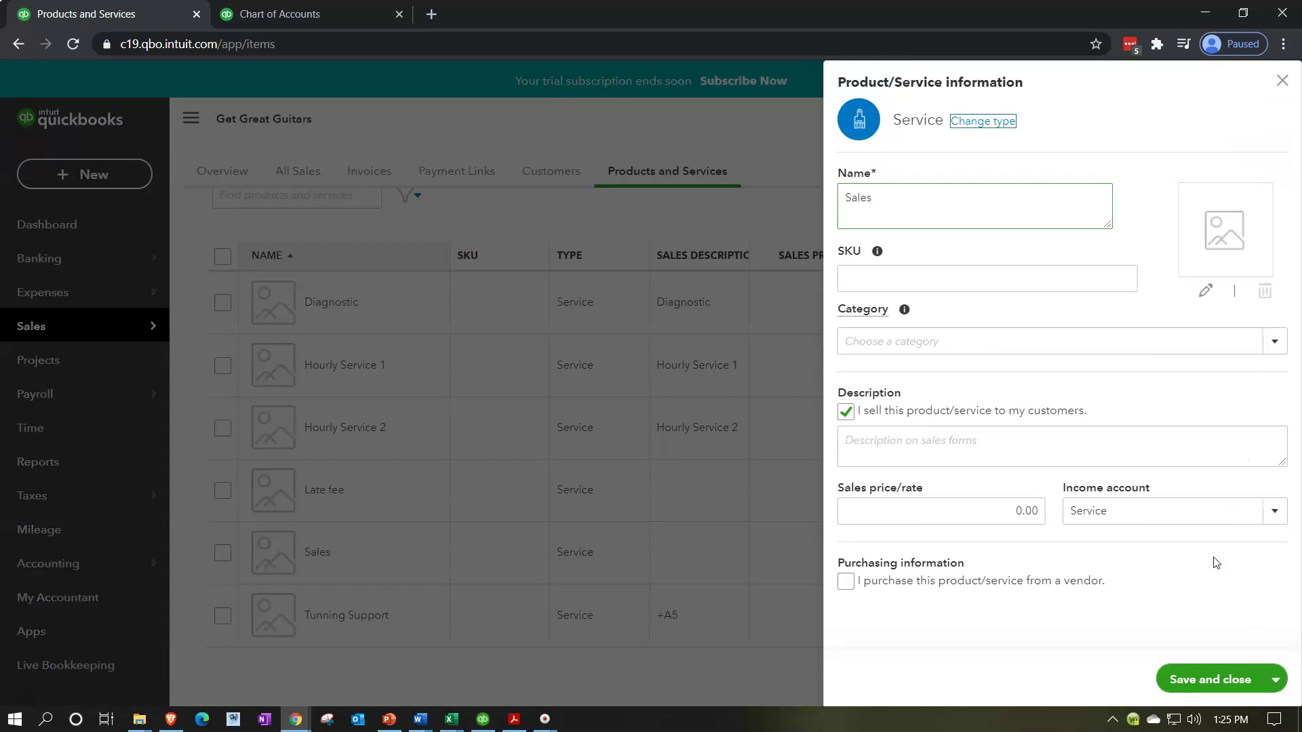
{"action": "left_click_drag", "start_coordinate": [910, 200], "coordinate": [763, 192]}
{"action": "type", "text": "Hourly"}
{"action": "left_click", "coordinate": [968, 516]}
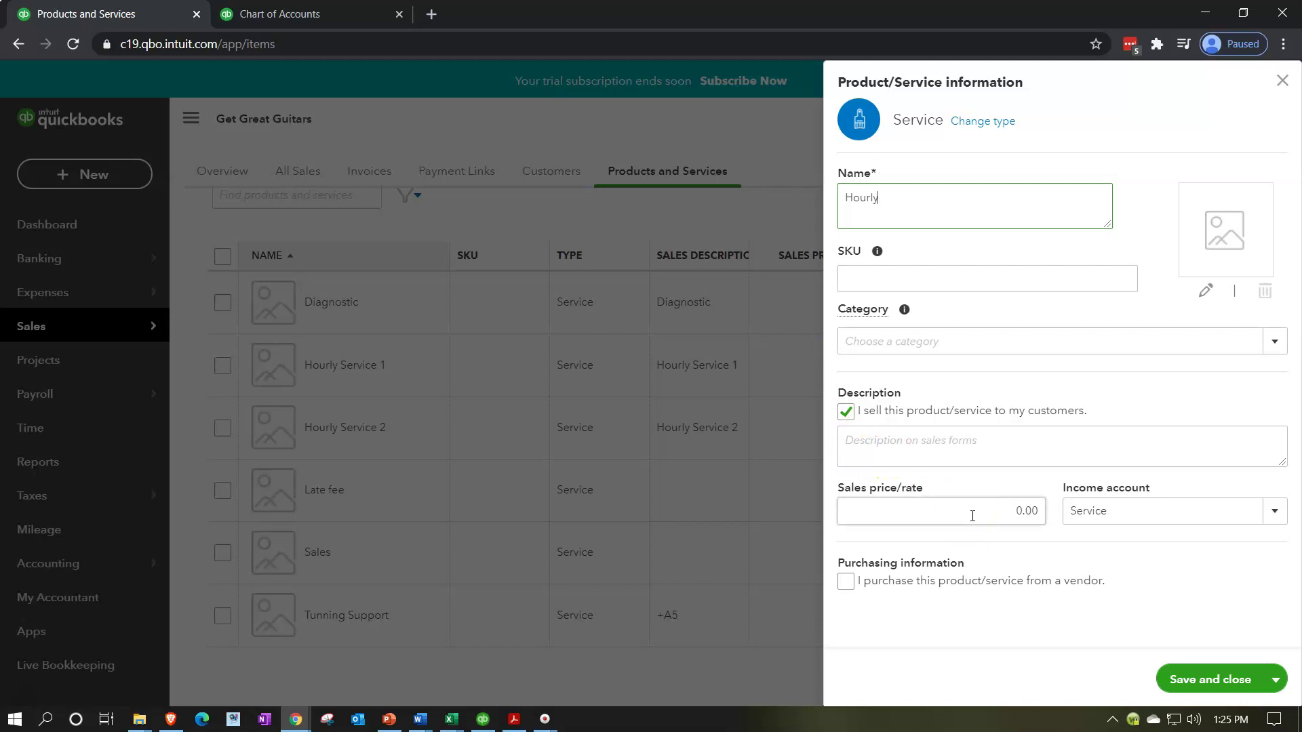
{"action": "left_click", "coordinate": [1178, 678]}
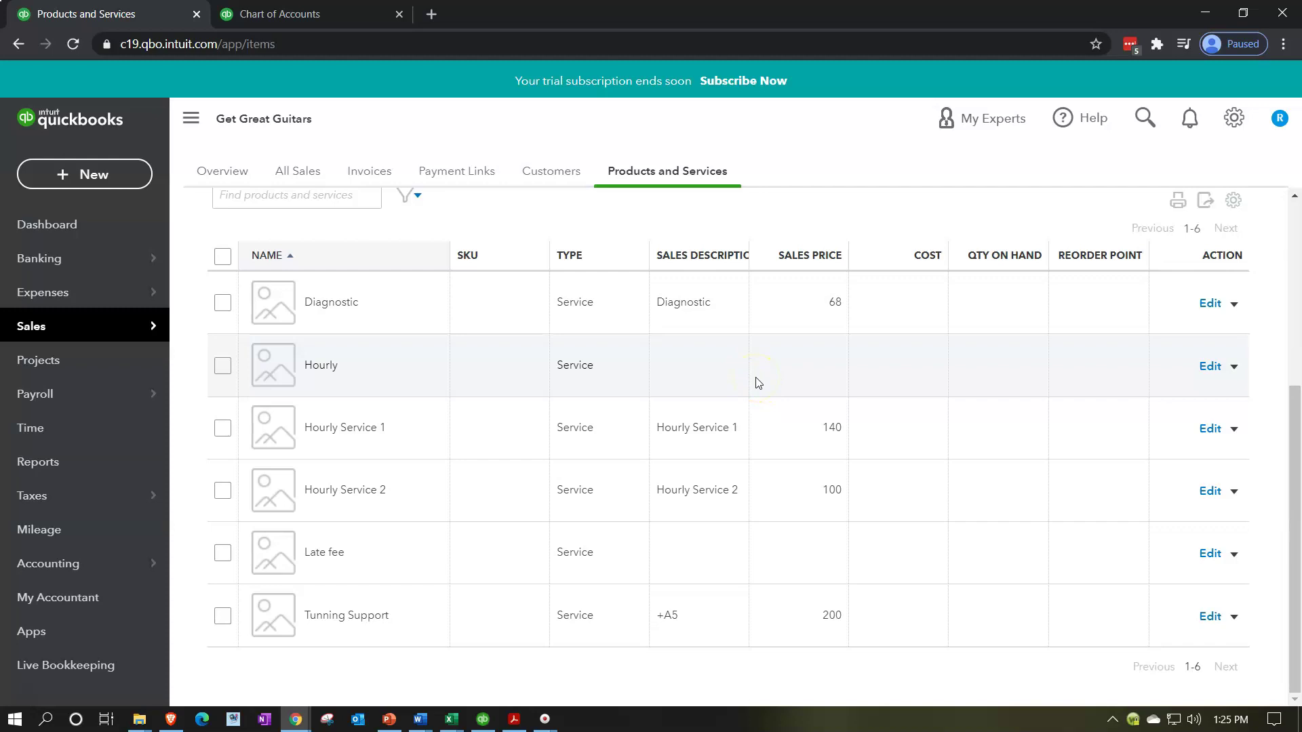
Create a new invoice from the Chart of Accounts page, dismiss the tour, and choose Hourly Service 1 for the first line.
{"action": "left_click", "coordinate": [307, 17]}
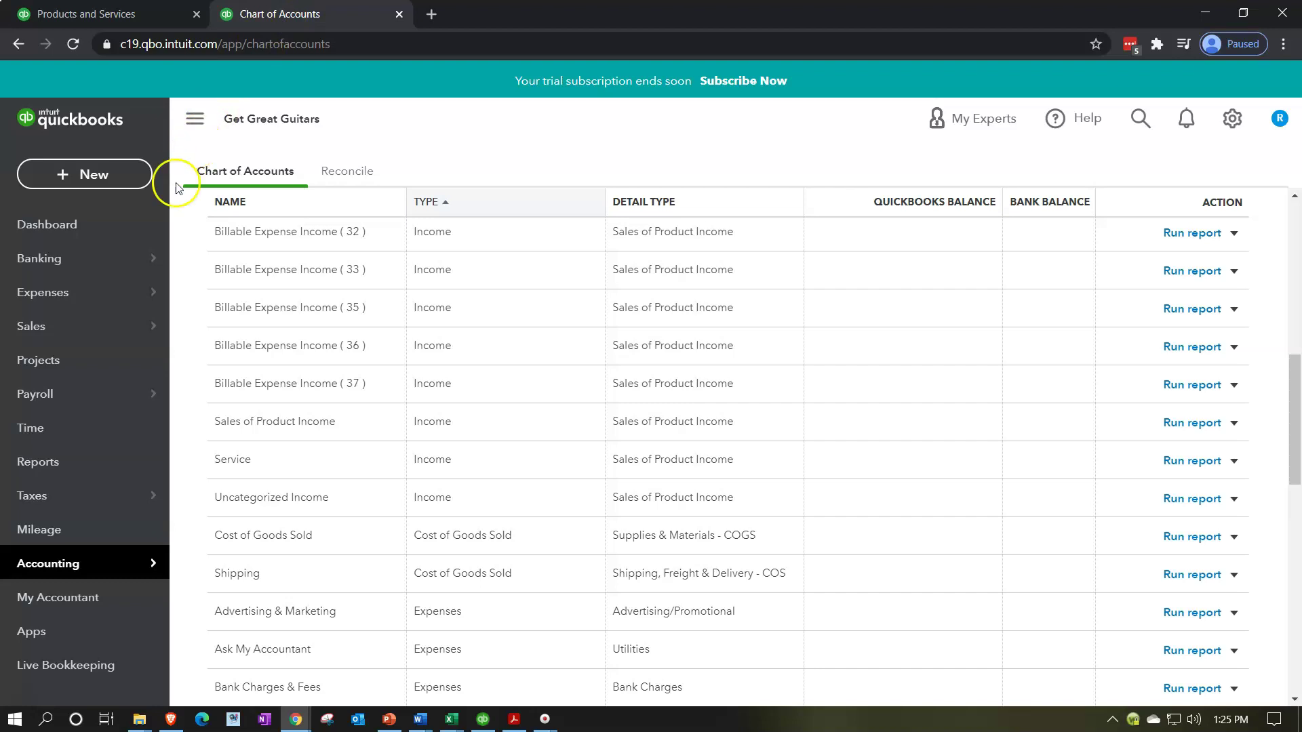
{"action": "left_click", "coordinate": [107, 177]}
{"action": "left_click", "coordinate": [60, 277]}
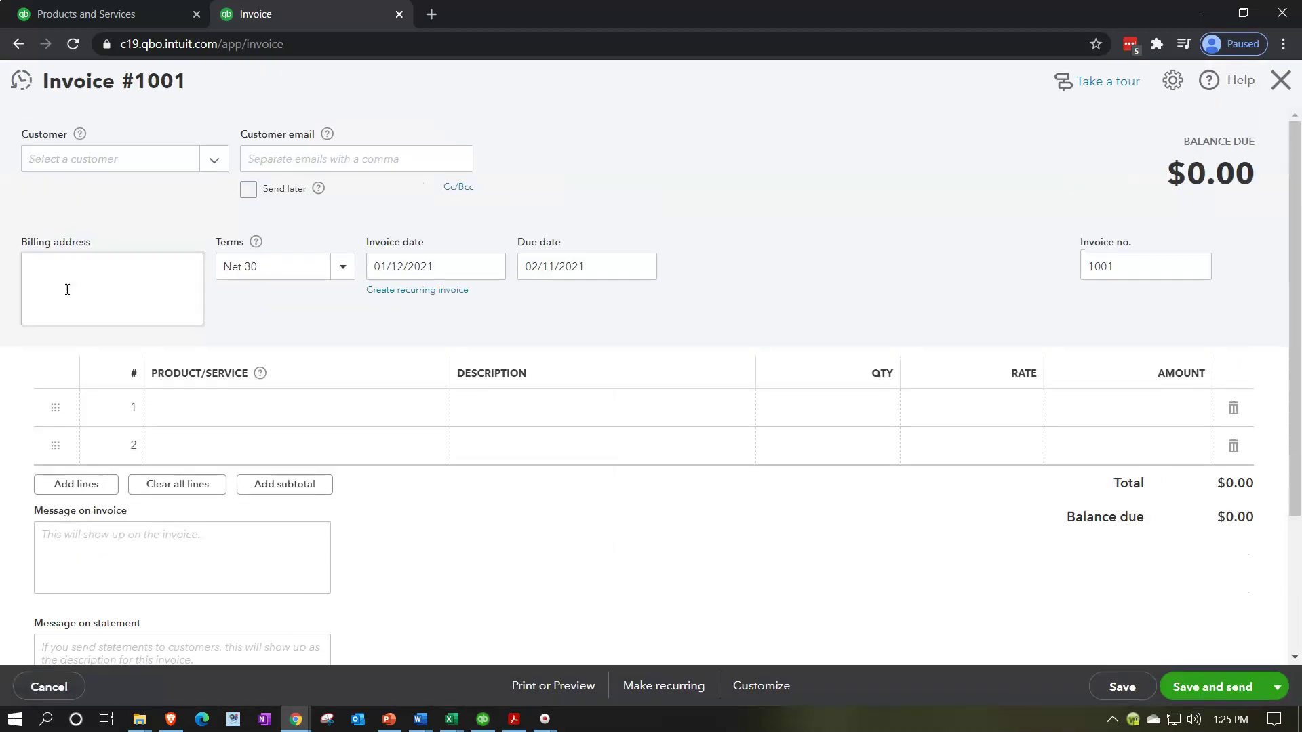
{"action": "left_click", "coordinate": [267, 410]}
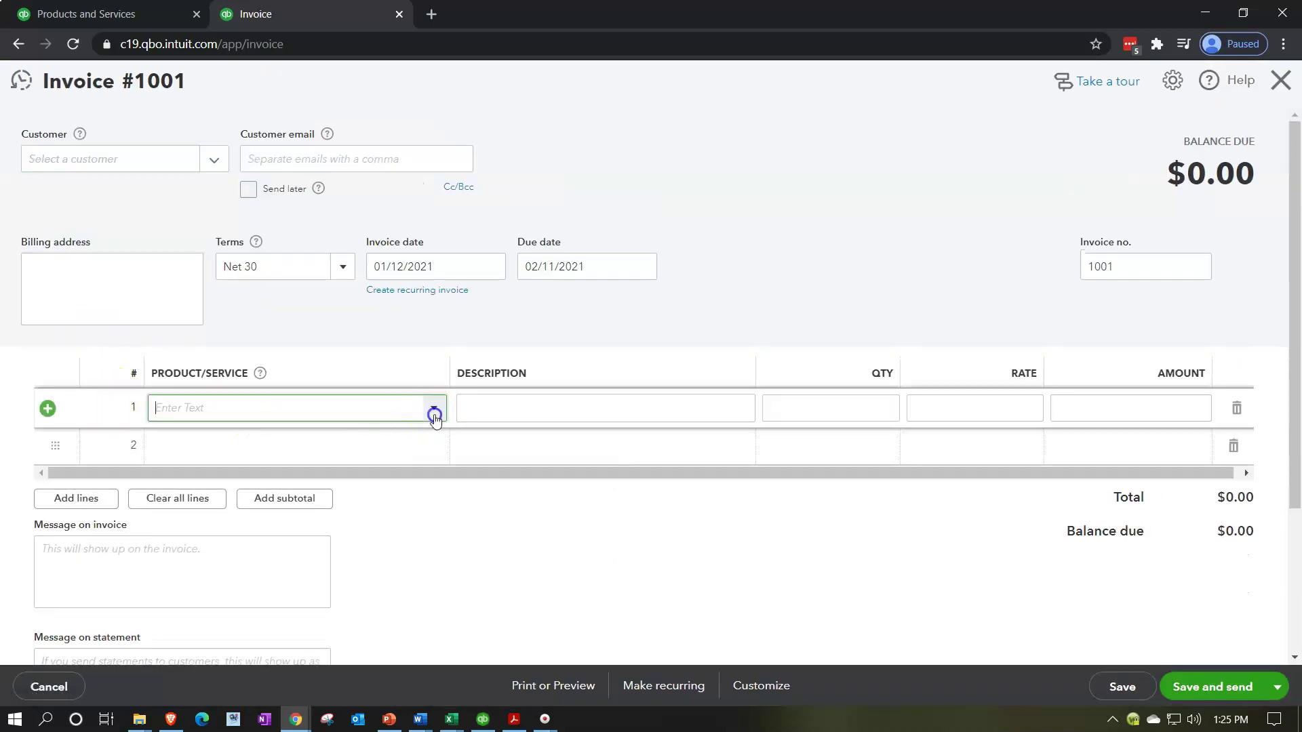
{"action": "left_click", "coordinate": [434, 412]}
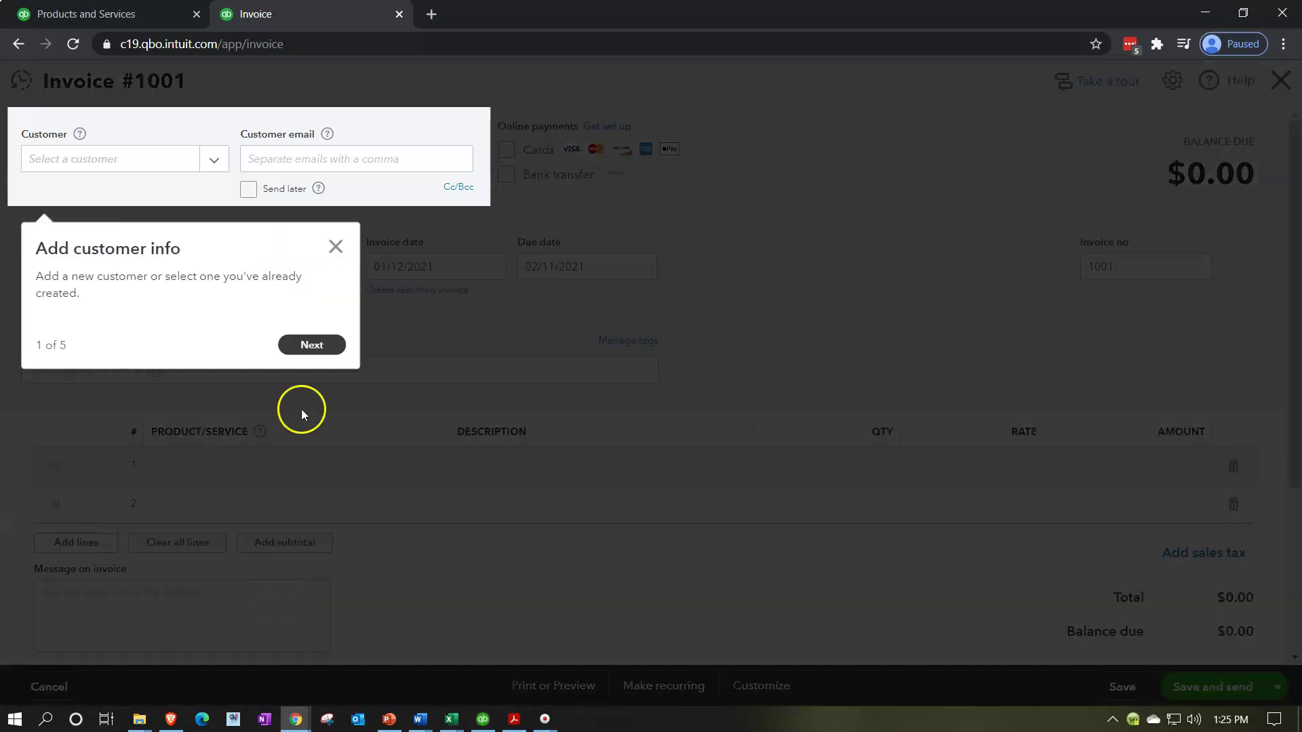
{"action": "left_click", "coordinate": [336, 246]}
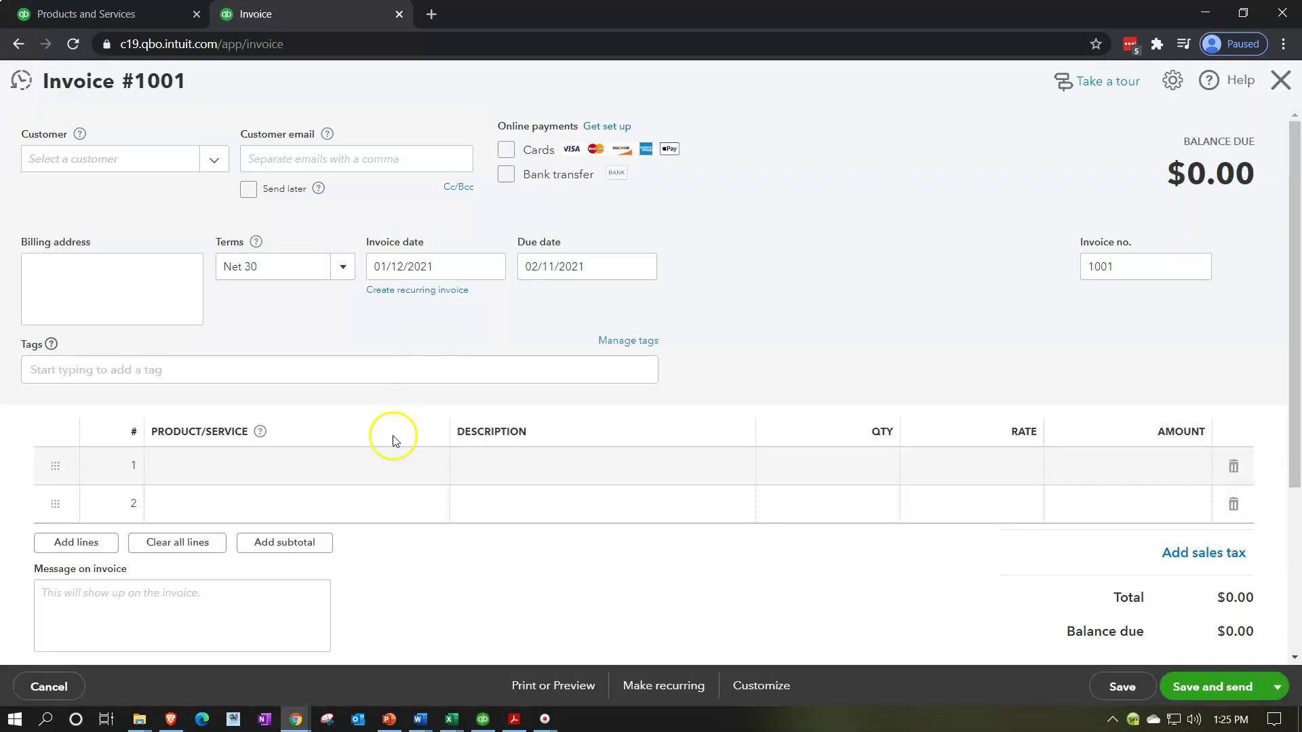
{"action": "left_click", "coordinate": [384, 472]}
{"action": "left_click", "coordinate": [434, 466]}
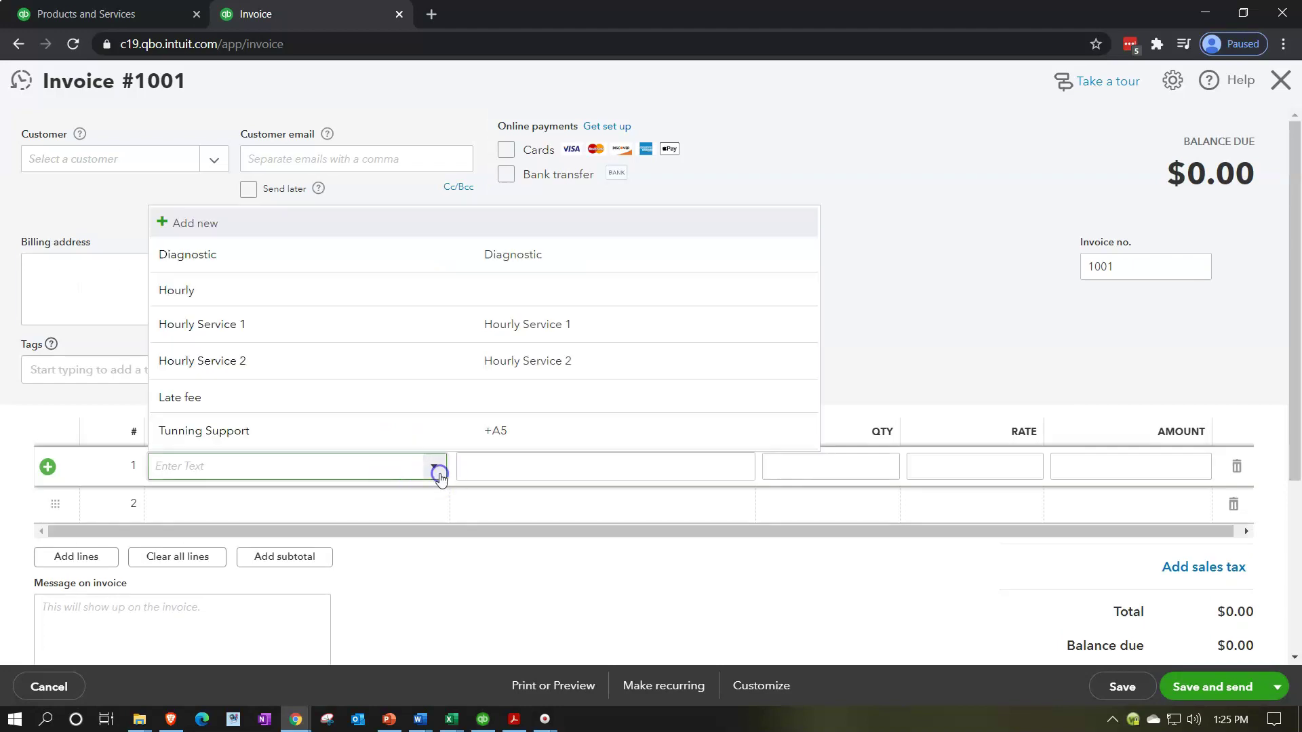
{"action": "left_click", "coordinate": [266, 332]}
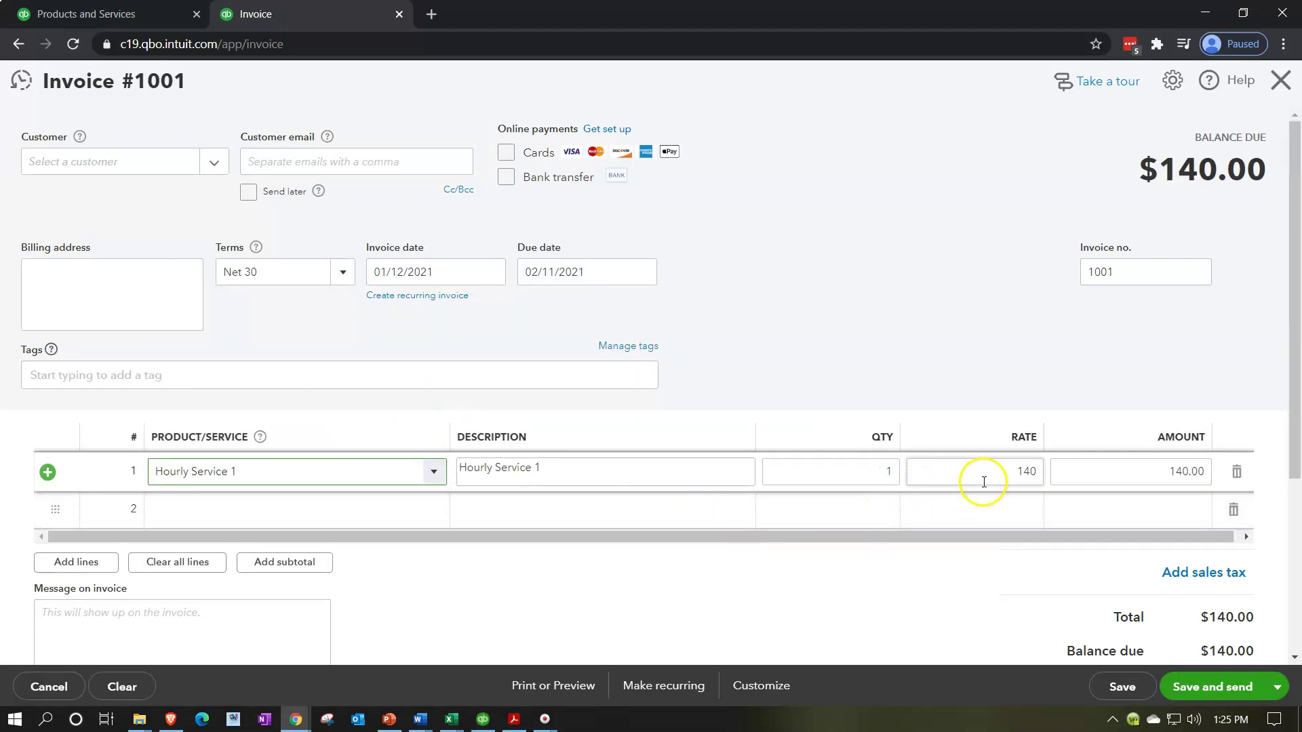
Set the quantity of the Hourly Service 1 invoice line to 2 and check the invoice total.
{"action": "left_click", "coordinate": [875, 464]}
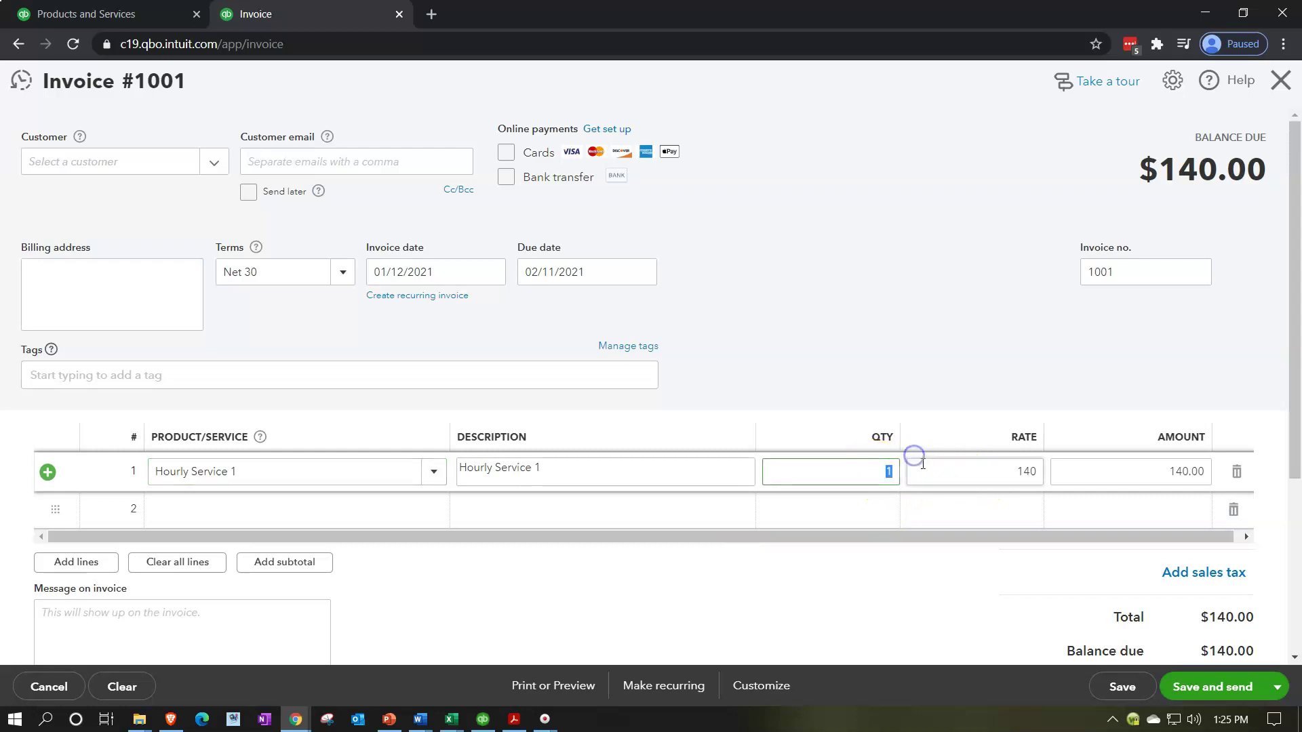
{"action": "type", "text": "2"}
{"action": "left_click", "coordinate": [923, 464]}
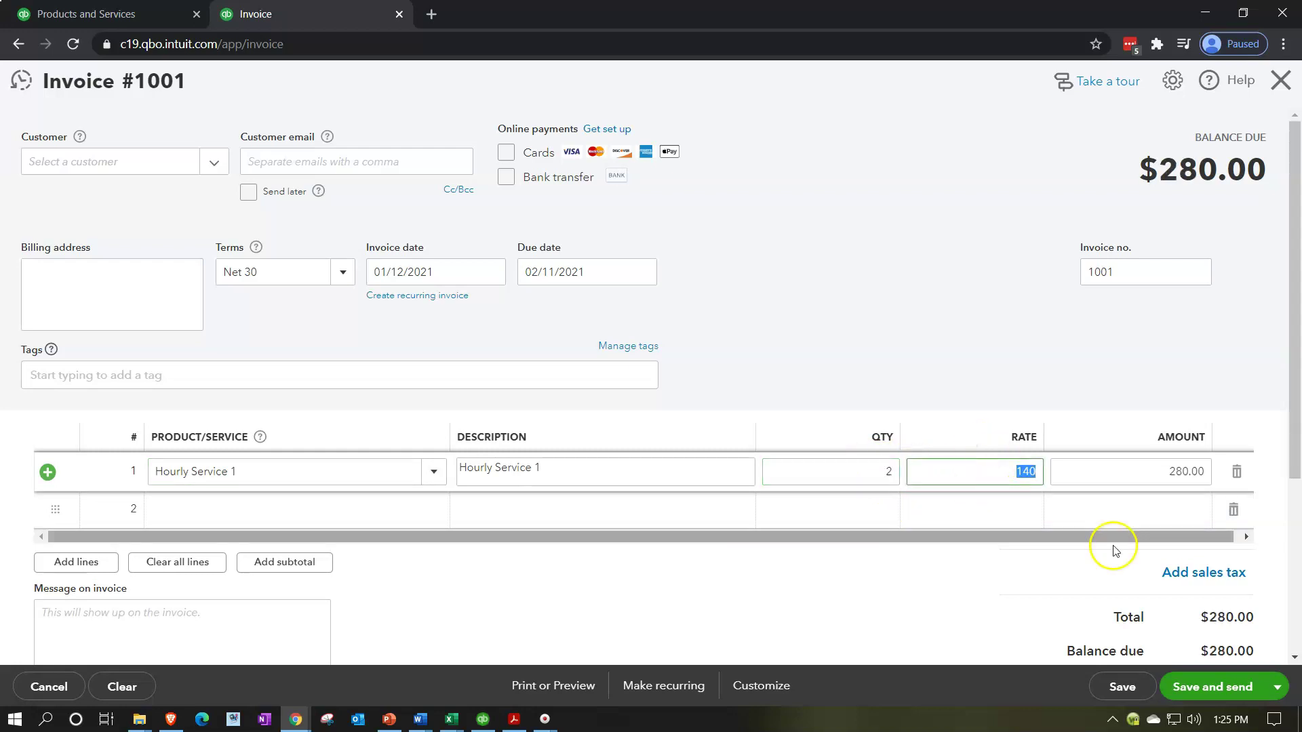
{"action": "scroll", "coordinate": [1106, 546], "scroll_direction": "down", "scroll_amount": 3}
{"action": "scroll", "coordinate": [1104, 553], "scroll_direction": "up", "scroll_amount": 1}
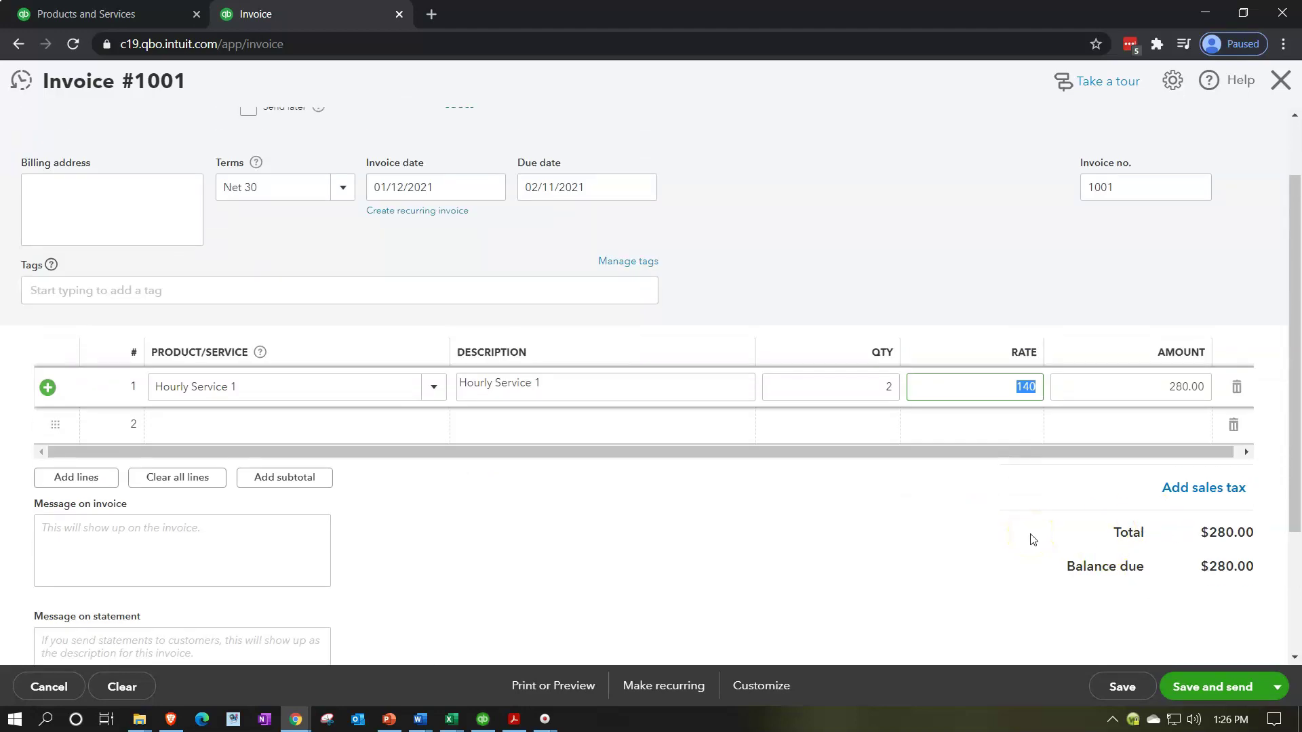
{"action": "scroll", "coordinate": [1032, 539], "scroll_direction": "up", "scroll_amount": 1}
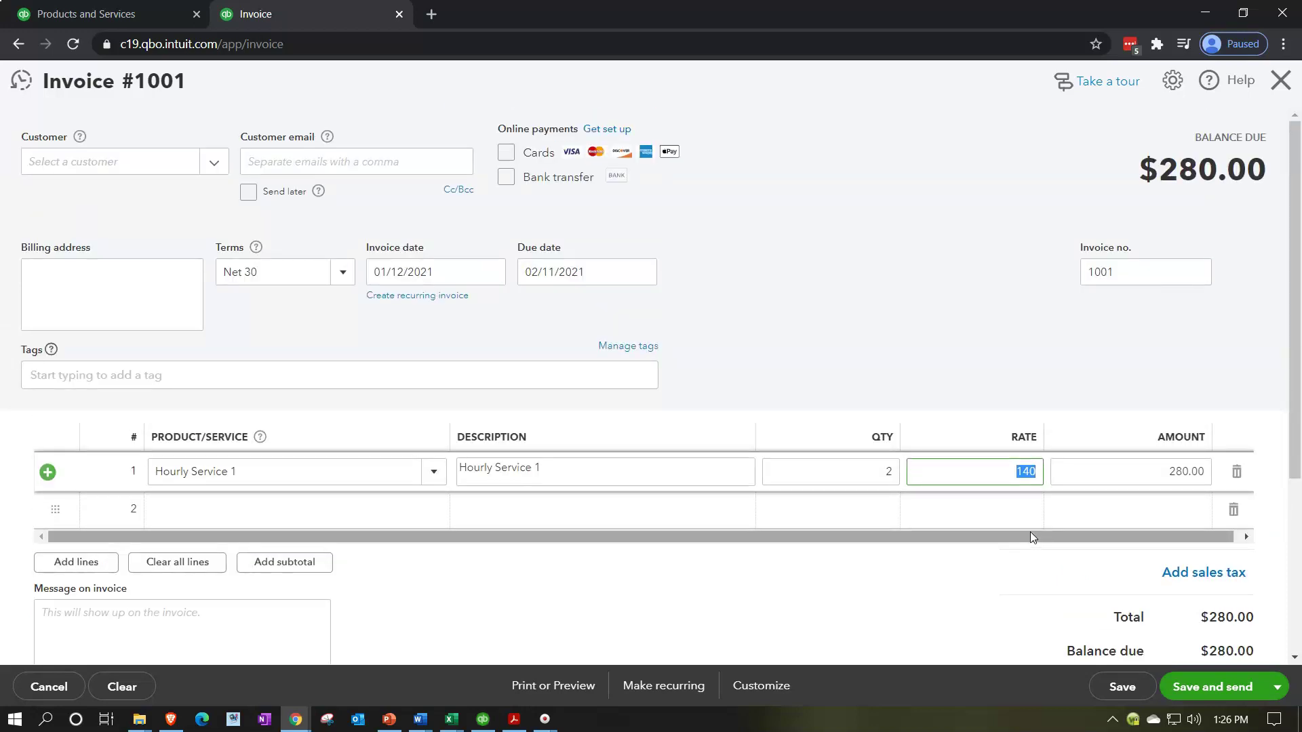
{"action": "left_click", "coordinate": [1030, 530]}
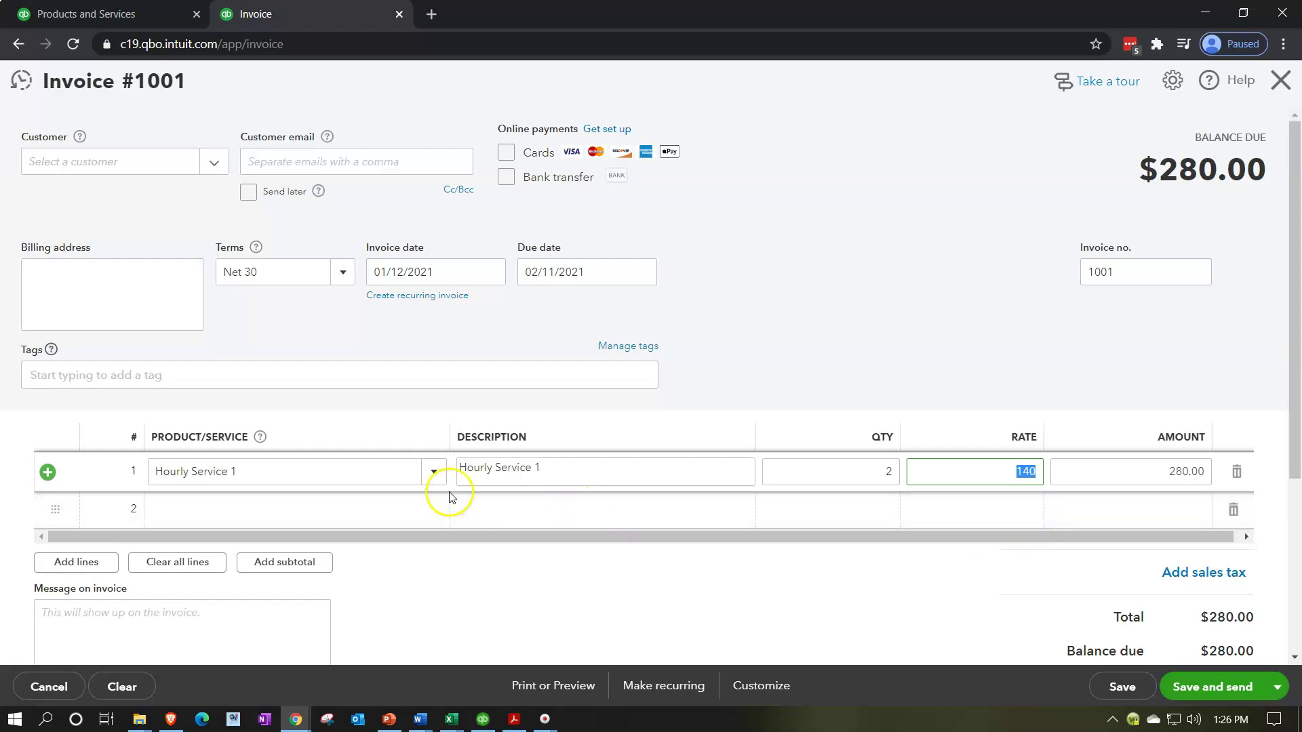
Change the first invoice line's item to Hourly, with a rate of 20 and a quantity of 3.
{"action": "left_click", "coordinate": [435, 473]}
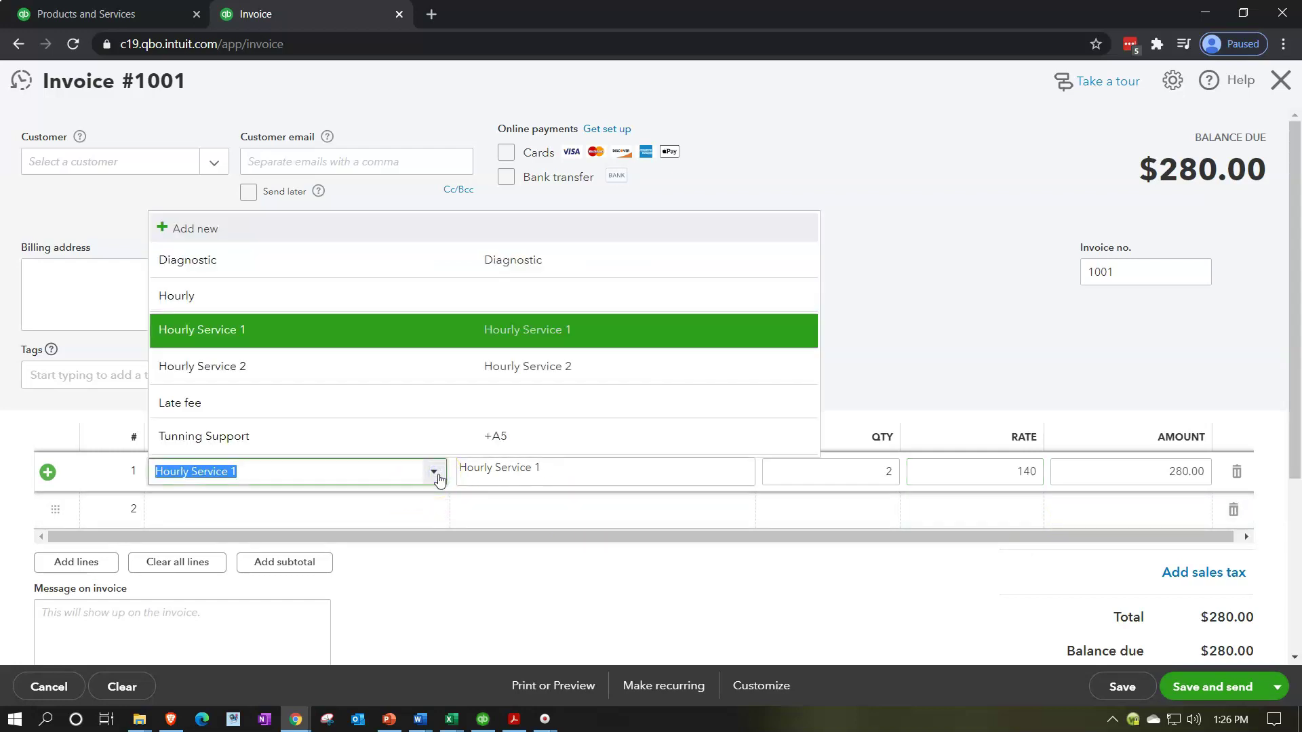
{"action": "left_click", "coordinate": [254, 303]}
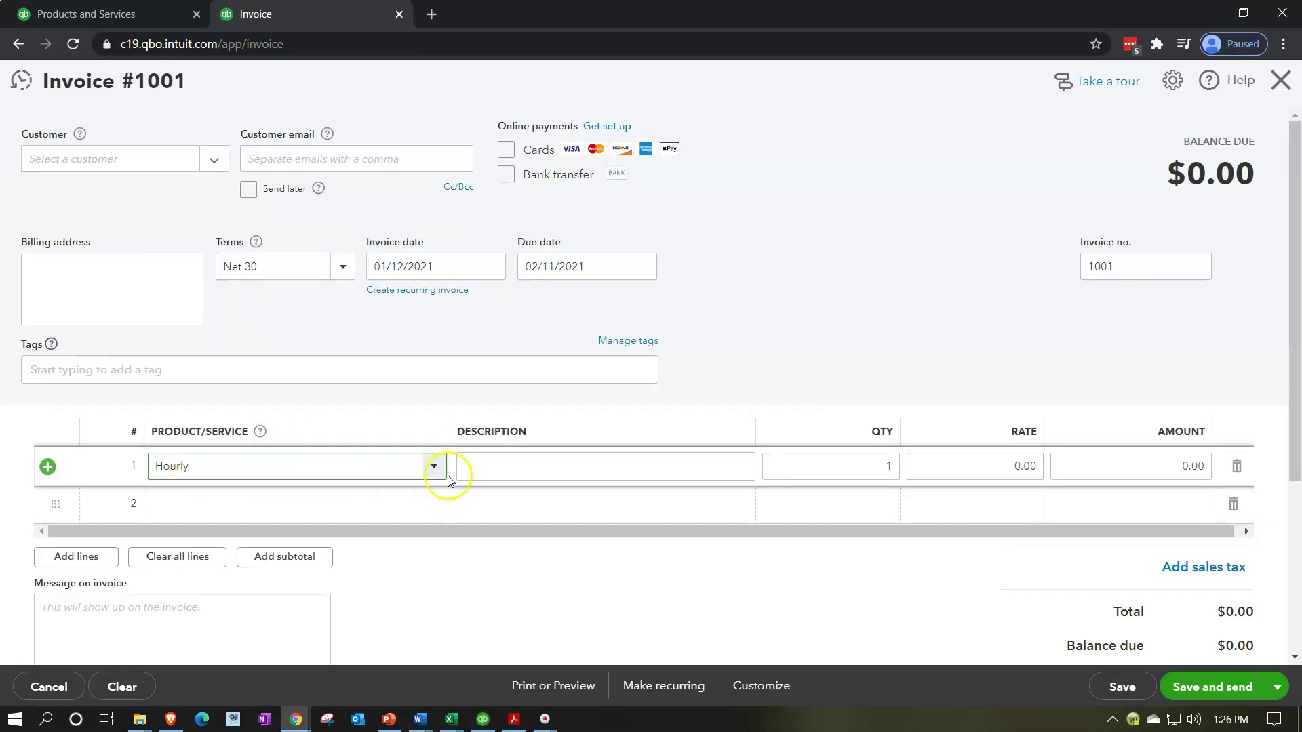
{"action": "left_click", "coordinate": [974, 465]}
{"action": "type", "text": "20"}
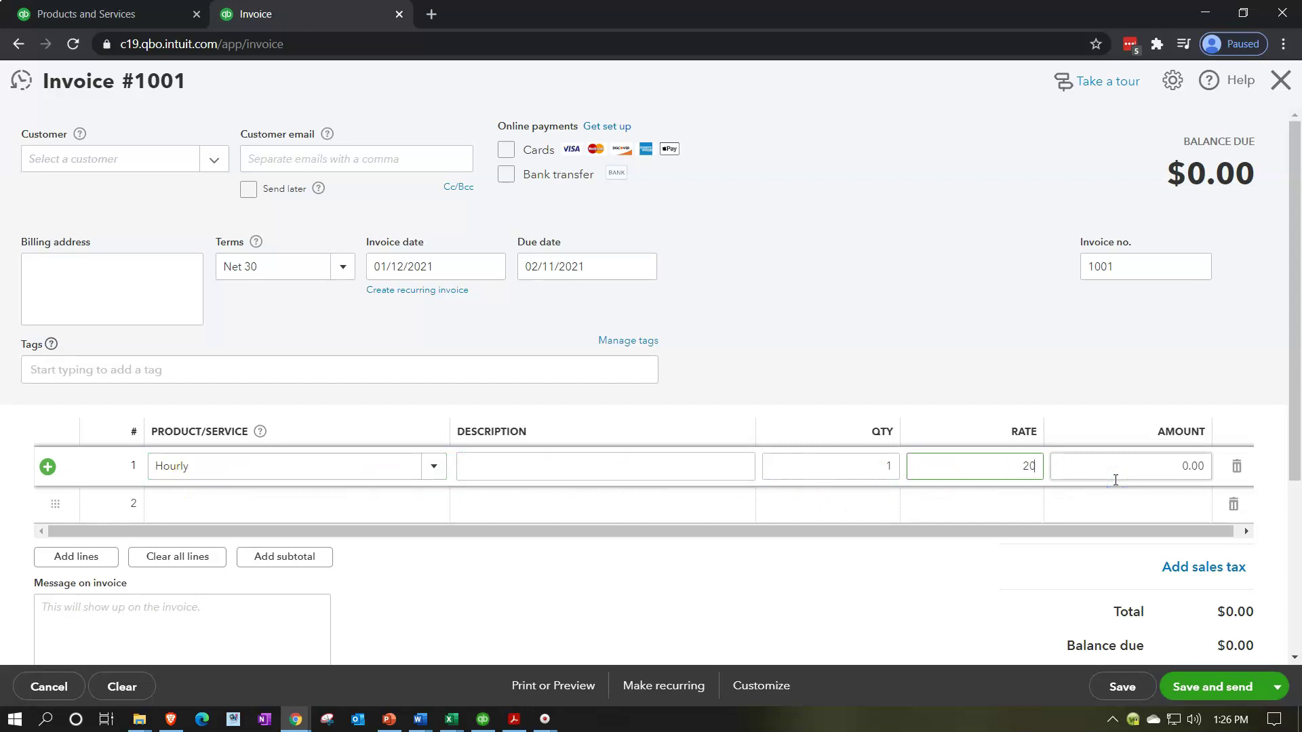
{"action": "left_click", "coordinate": [1115, 480]}
{"action": "left_click", "coordinate": [889, 473]}
{"action": "type", "text": "3"}
{"action": "key", "text": "Tab"}
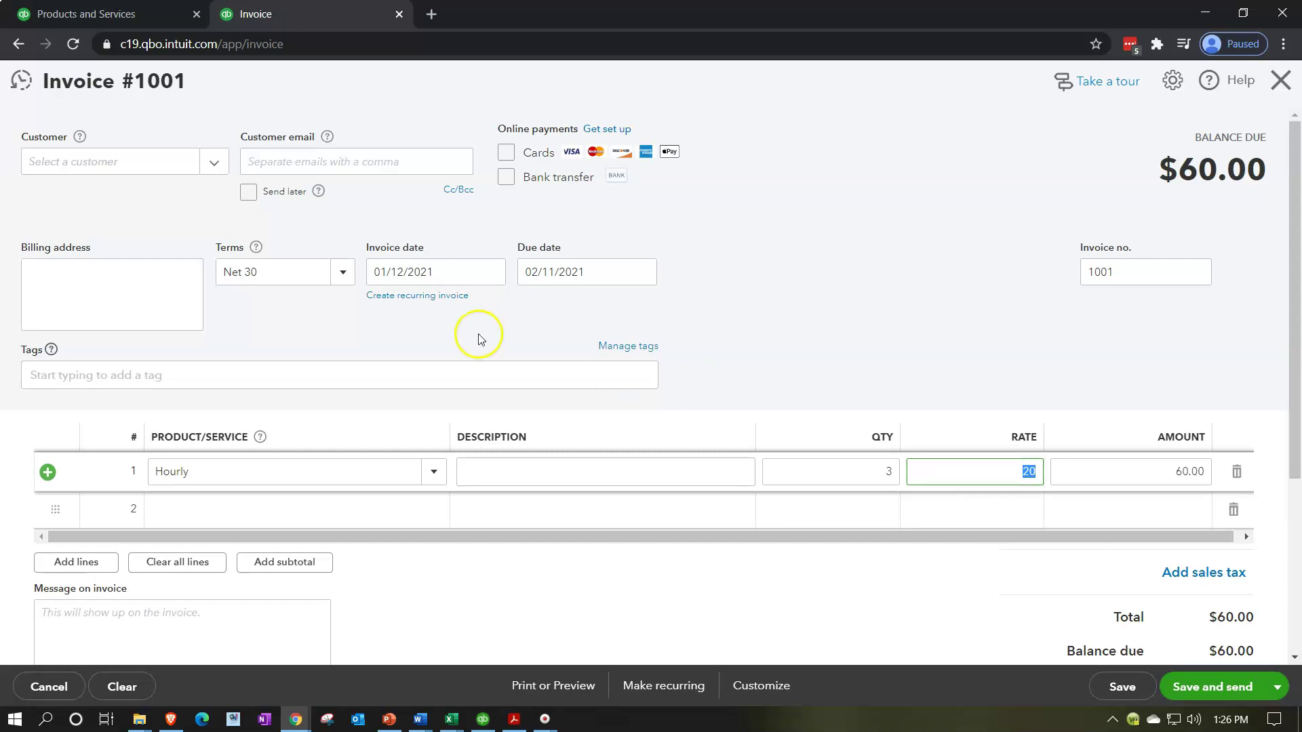
Replace the item on the first invoice line with Hourly Service 2 and check the available items.
{"action": "left_click", "coordinate": [434, 472]}
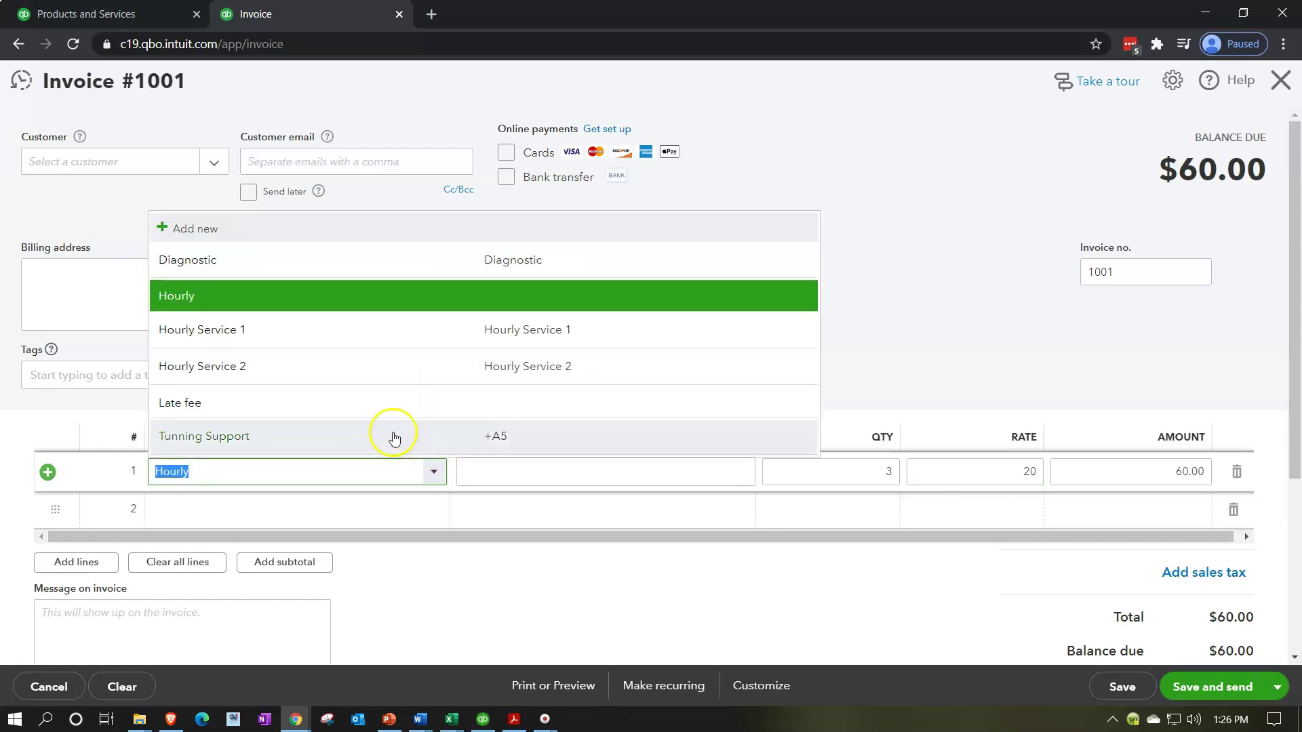
{"action": "left_click", "coordinate": [339, 377]}
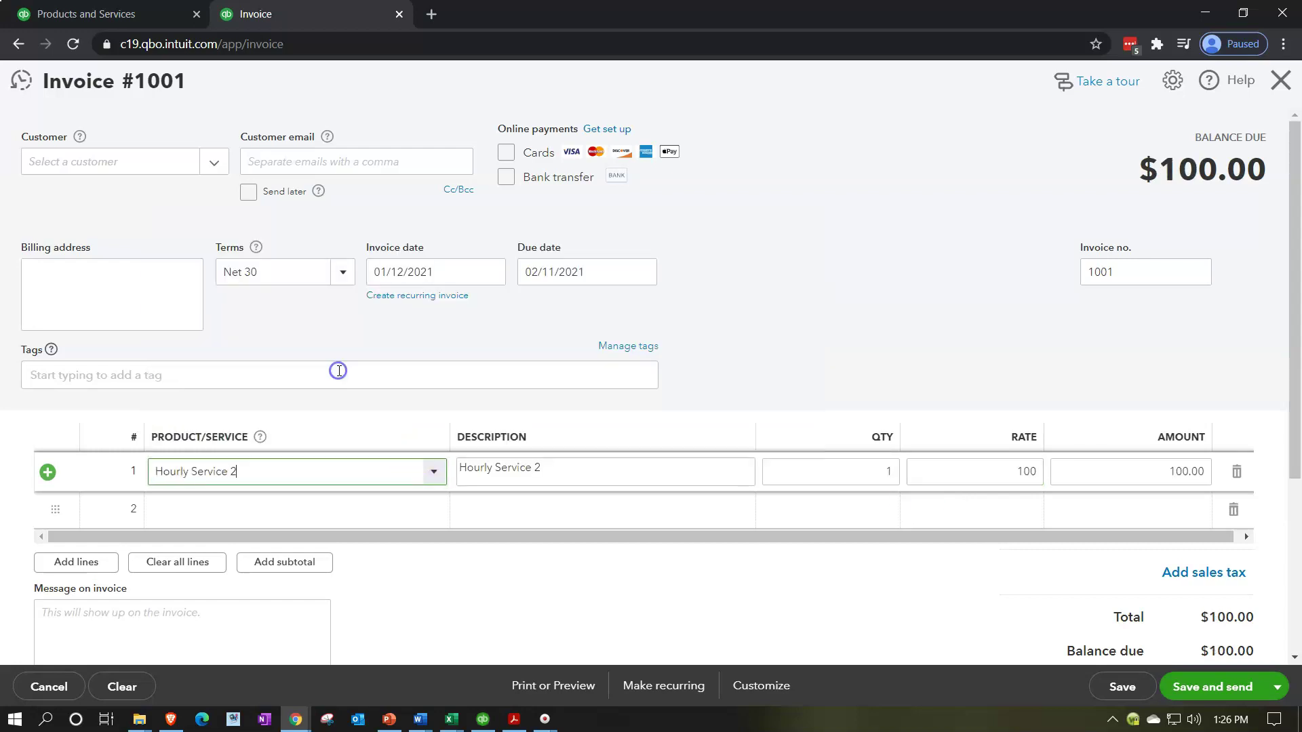
{"action": "key", "text": "Tab"}
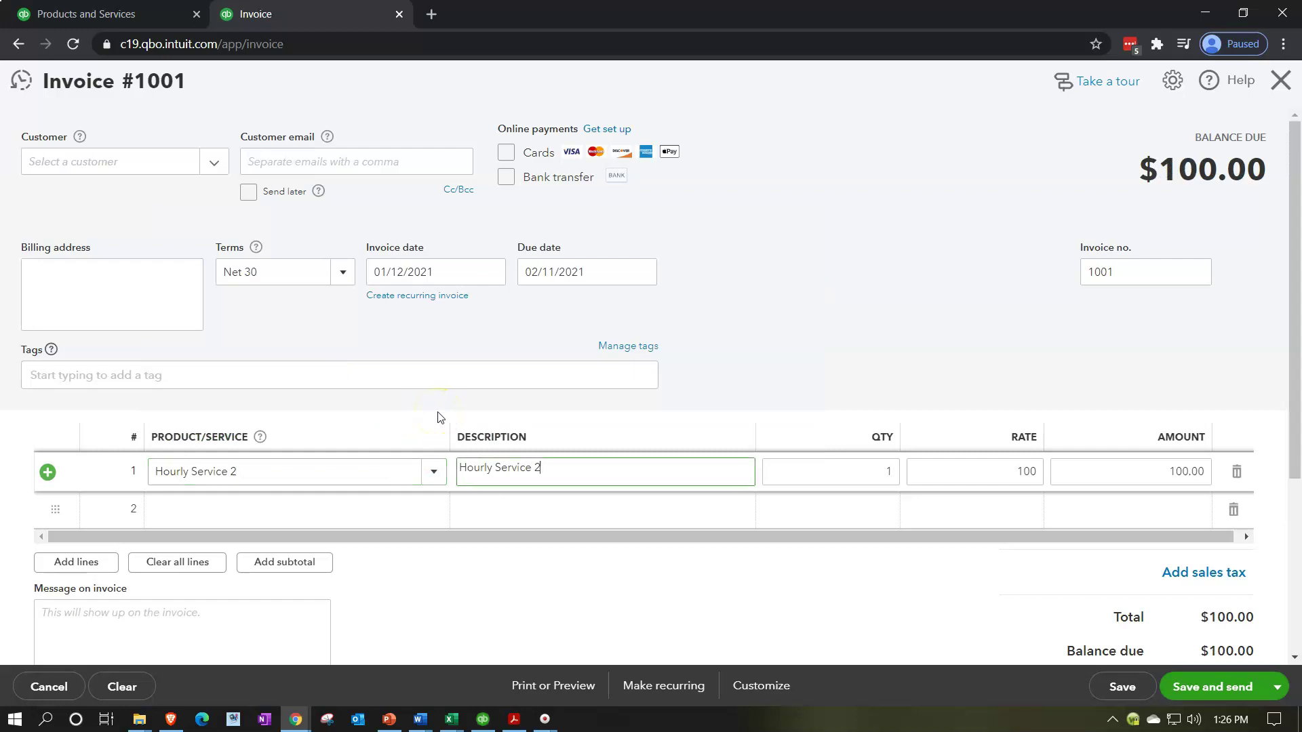
{"action": "left_click", "coordinate": [894, 471]}
{"action": "left_click", "coordinate": [431, 468]}
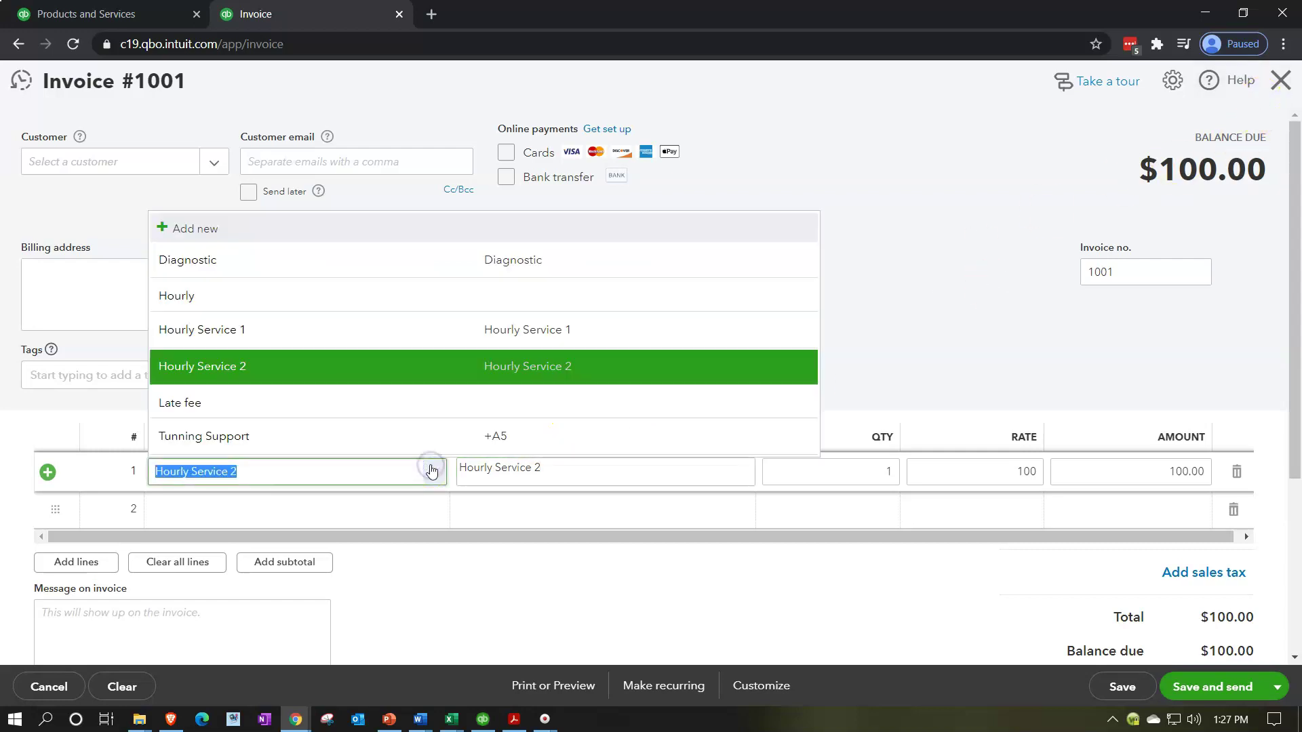
{"action": "left_click", "coordinate": [904, 192]}
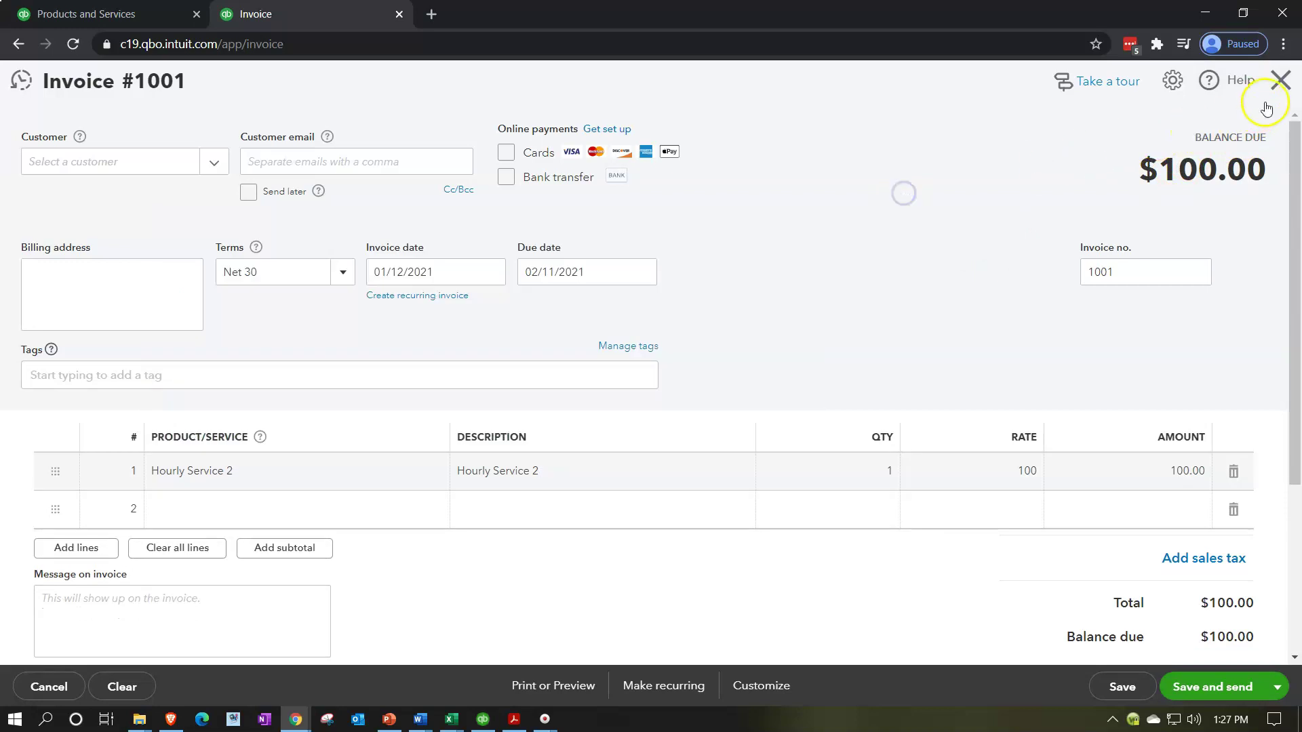
Close the invoice without saving, look over the Chart of Accounts, and return to the Products and Services list.
{"action": "left_click", "coordinate": [1280, 83]}
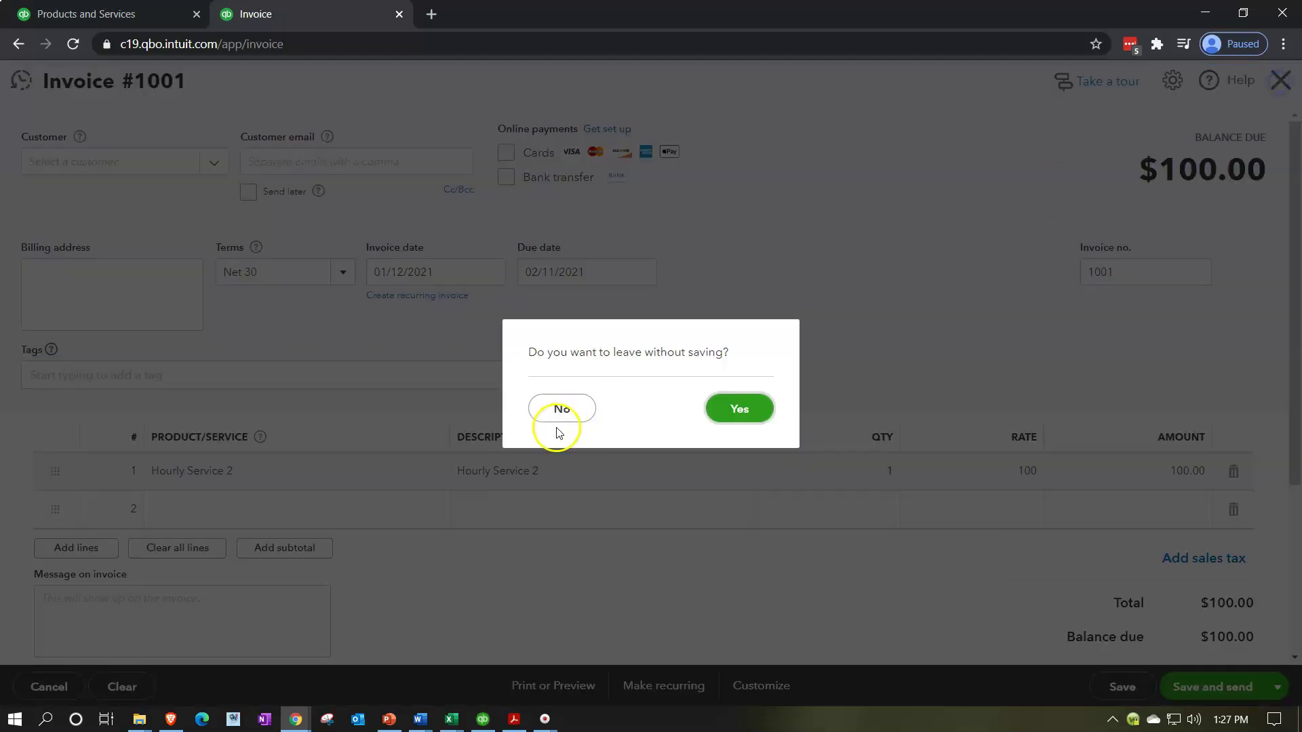
{"action": "left_click", "coordinate": [739, 410]}
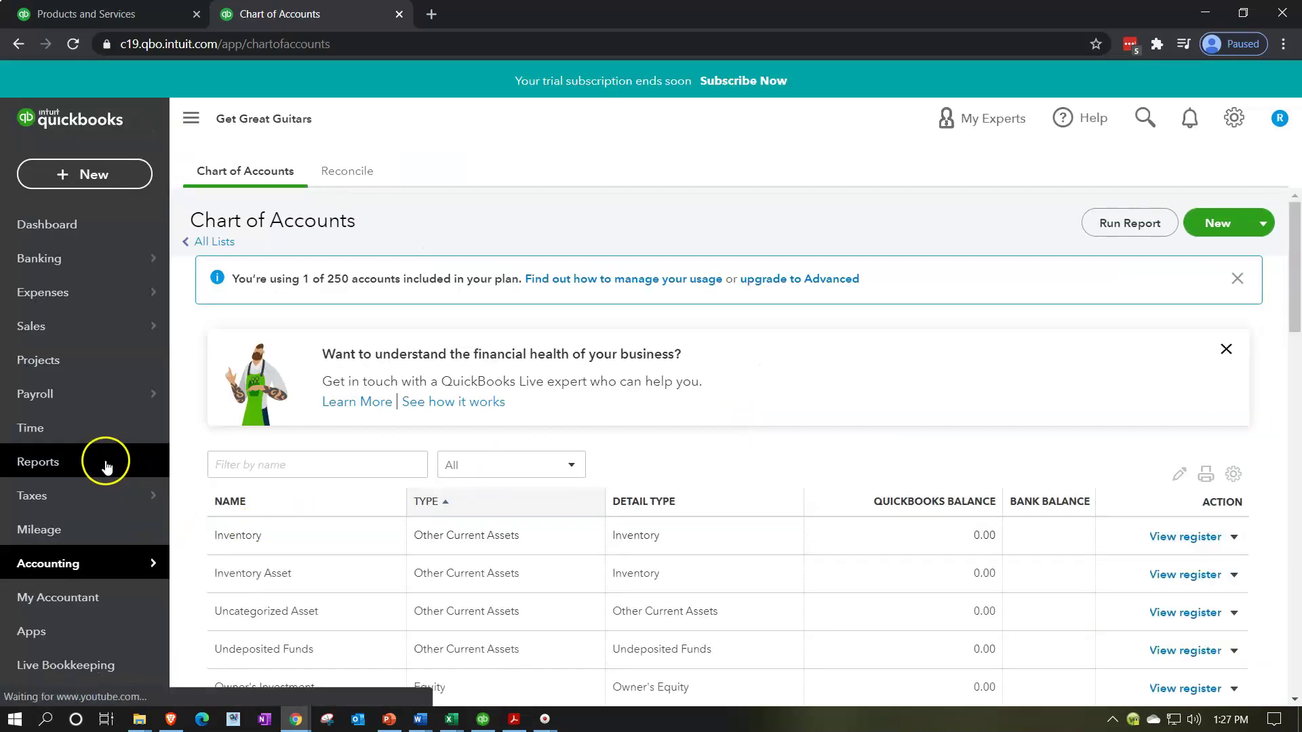
{"action": "scroll", "coordinate": [346, 461], "scroll_direction": "down", "scroll_amount": 1}
{"action": "scroll", "coordinate": [346, 461], "scroll_direction": "down", "scroll_amount": 2}
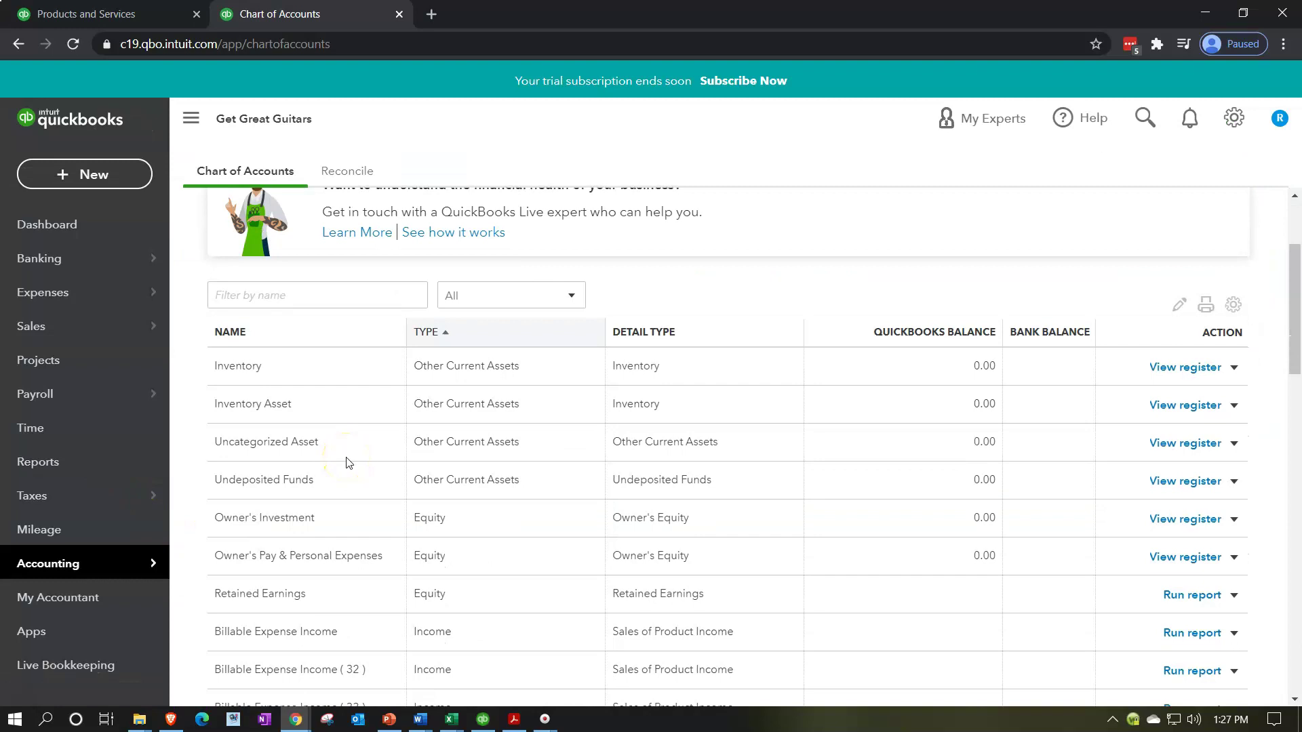
{"action": "left_click", "coordinate": [124, 15]}
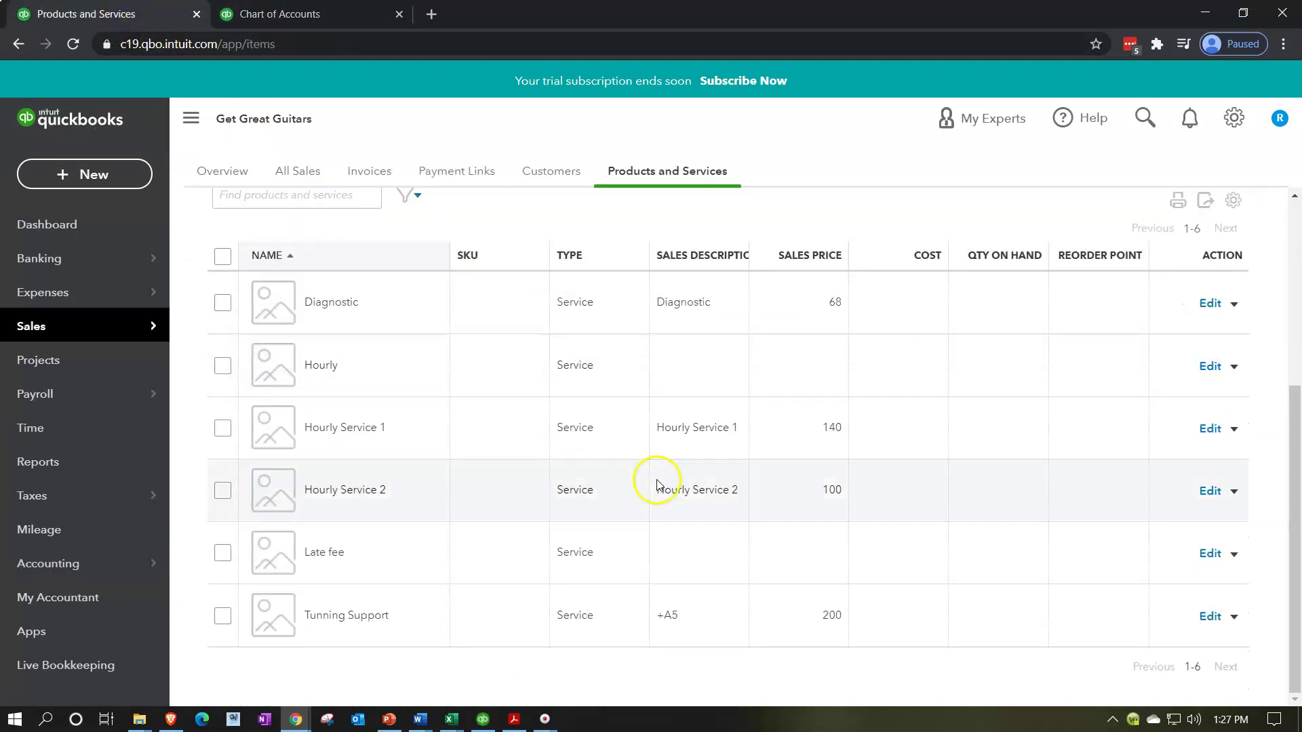